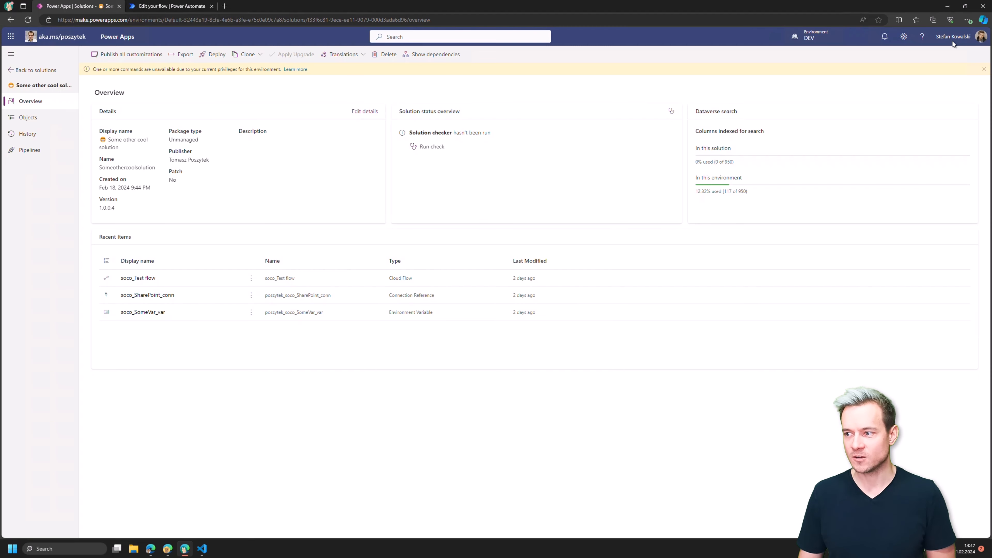
Review the current environment and the solution's objects and deployment pipelines, and return to the solution's overview.
left_click(812, 35)
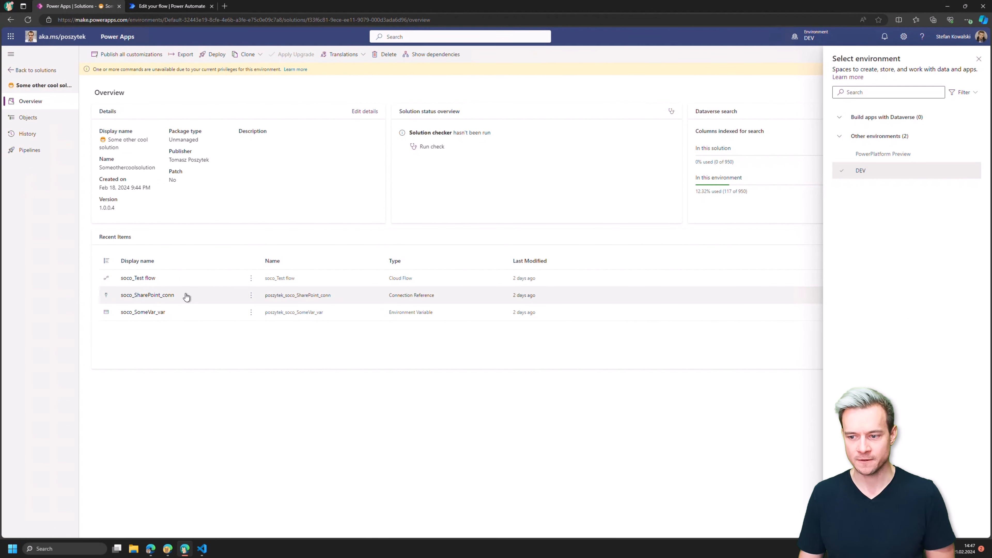
left_click(28, 118)
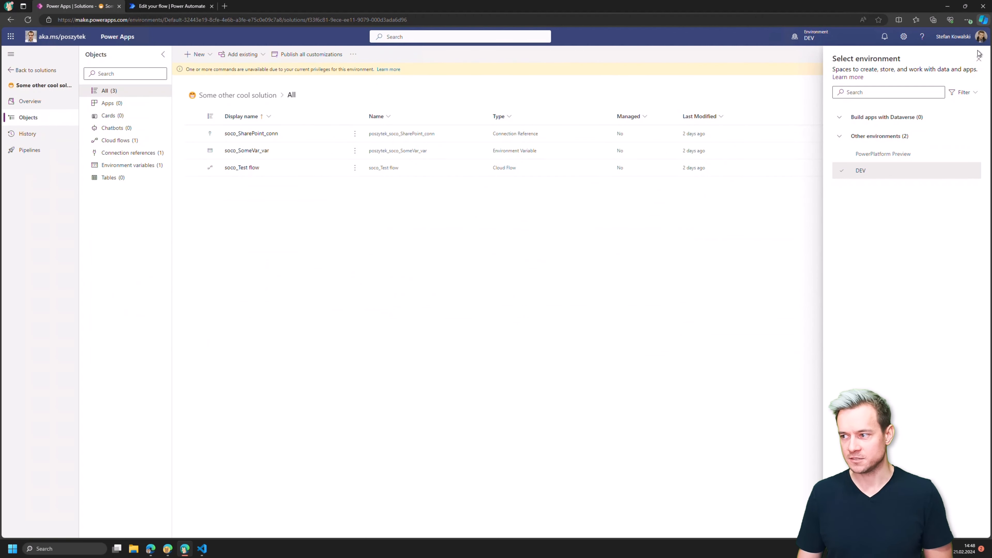
left_click(979, 58)
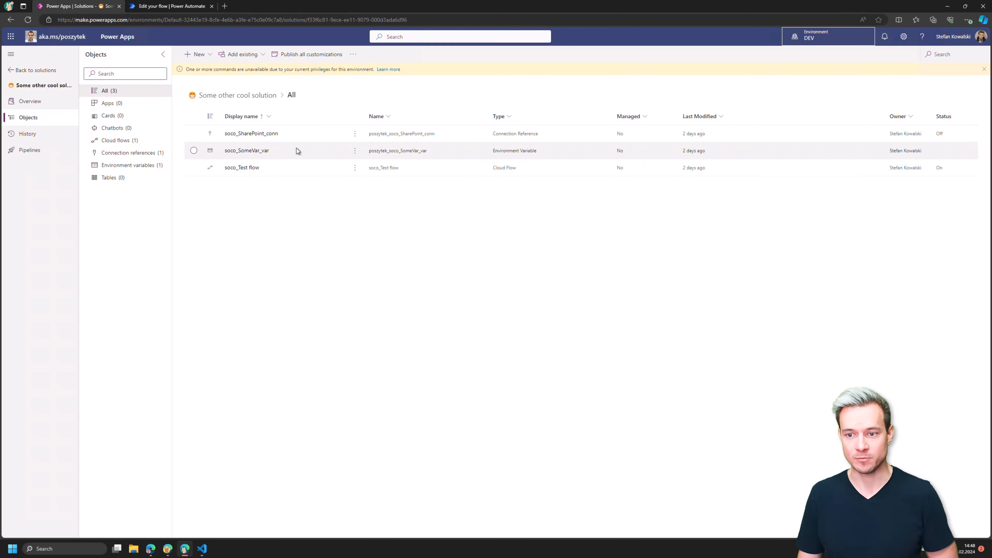
left_click(30, 151)
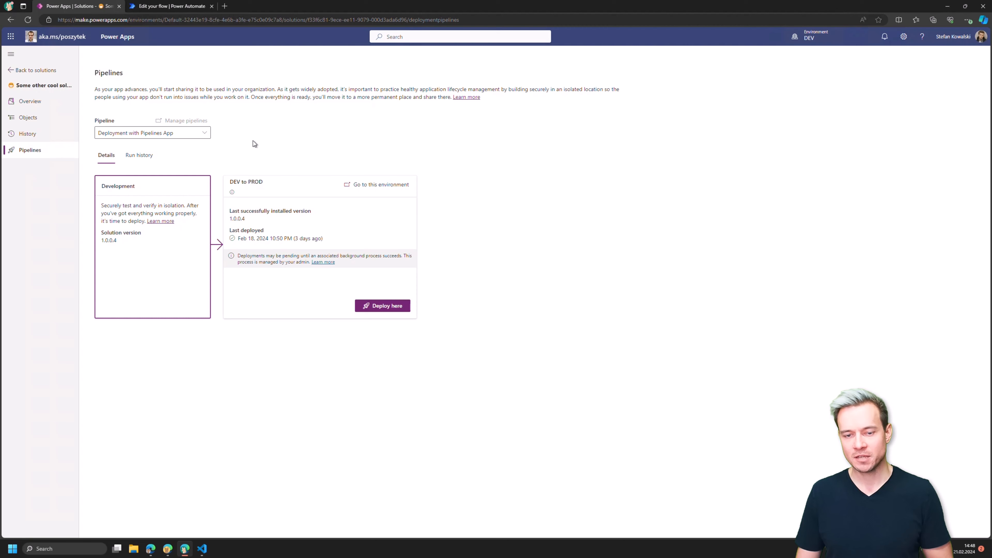
left_click(31, 101)
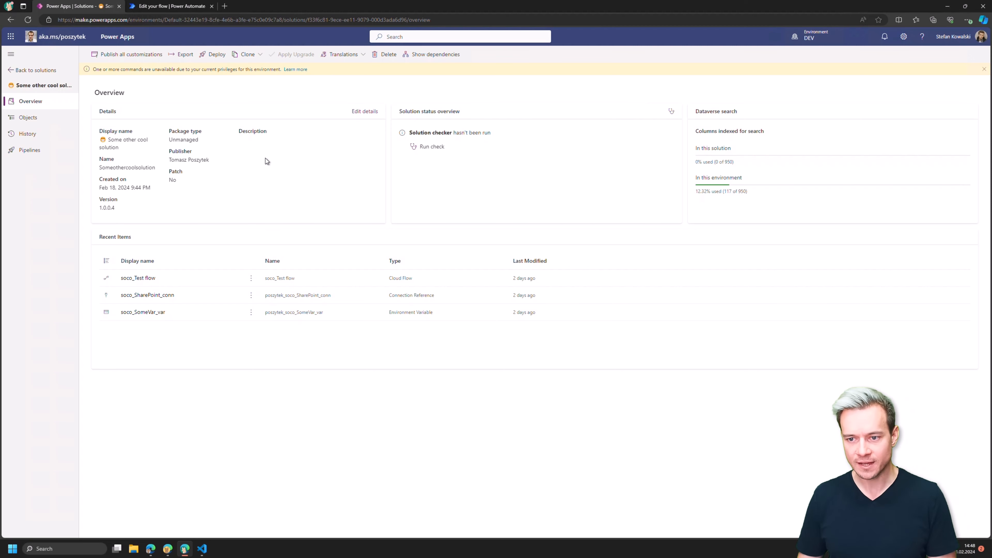
Switch to the administrator's browser window and open the Pipelines Host environment's user list in the Power Platform admin center.
left_click(151, 550)
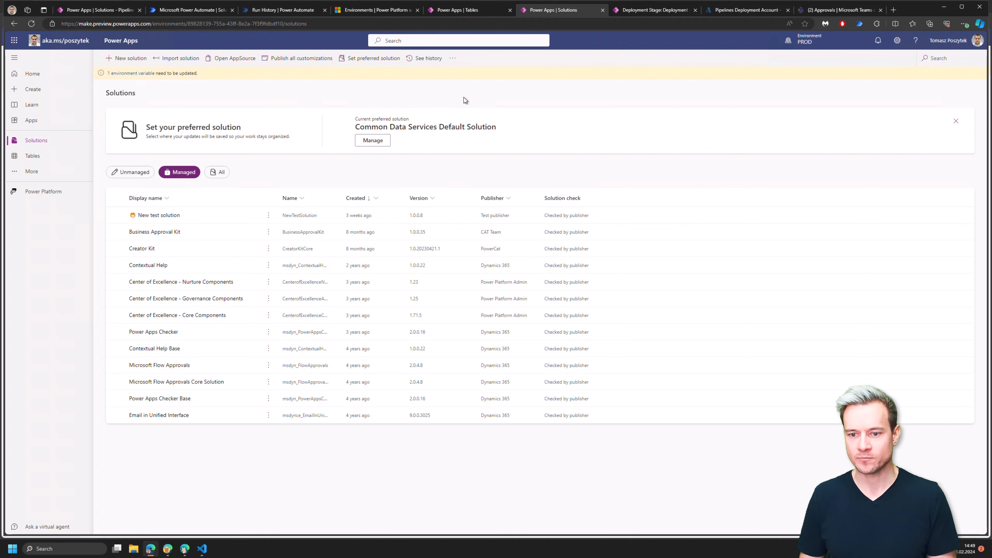
left_click(651, 10)
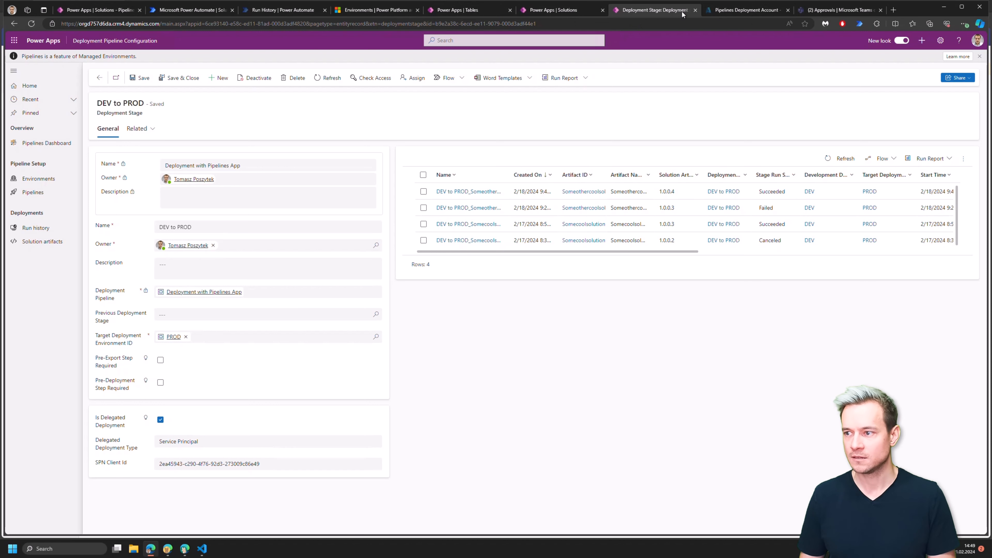
left_click(556, 11)
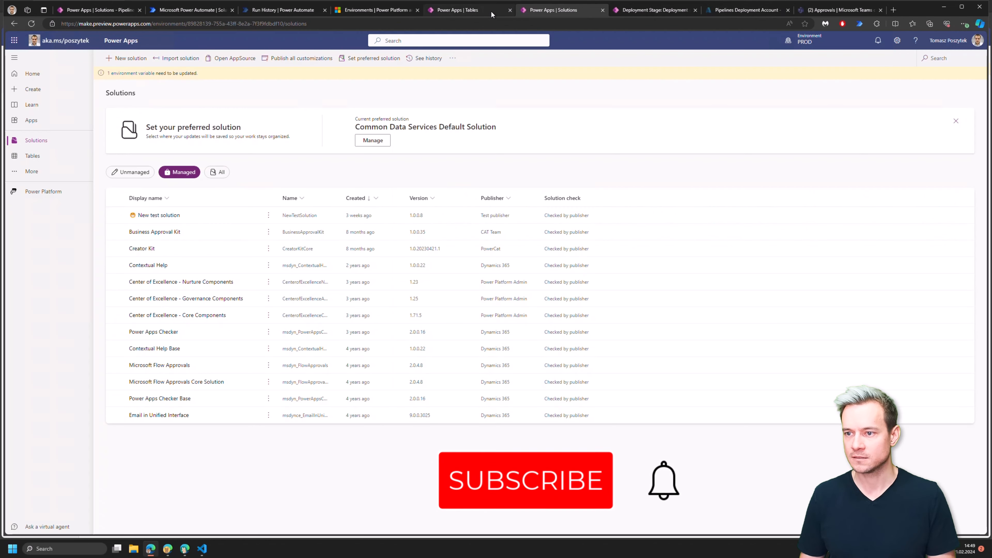
left_click(472, 13)
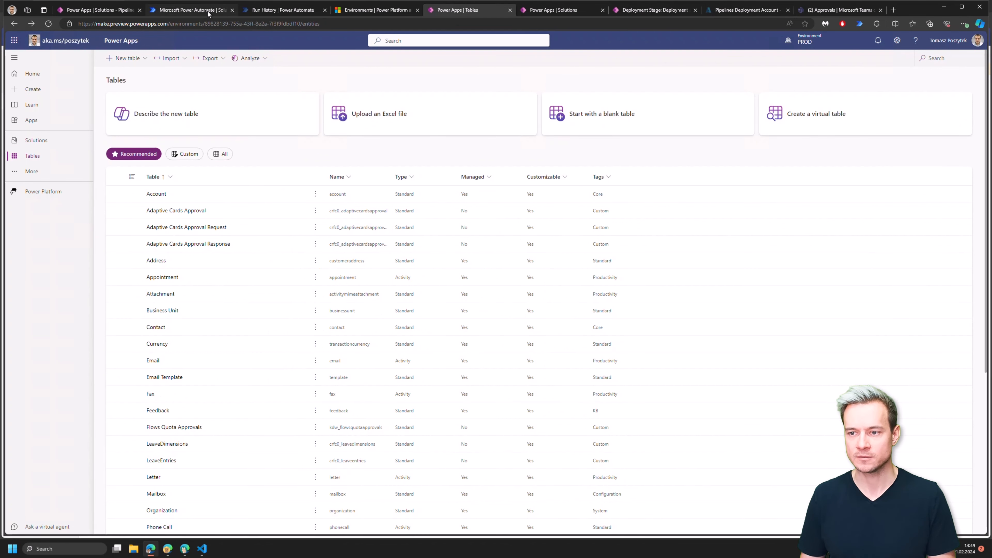
left_click(392, 15)
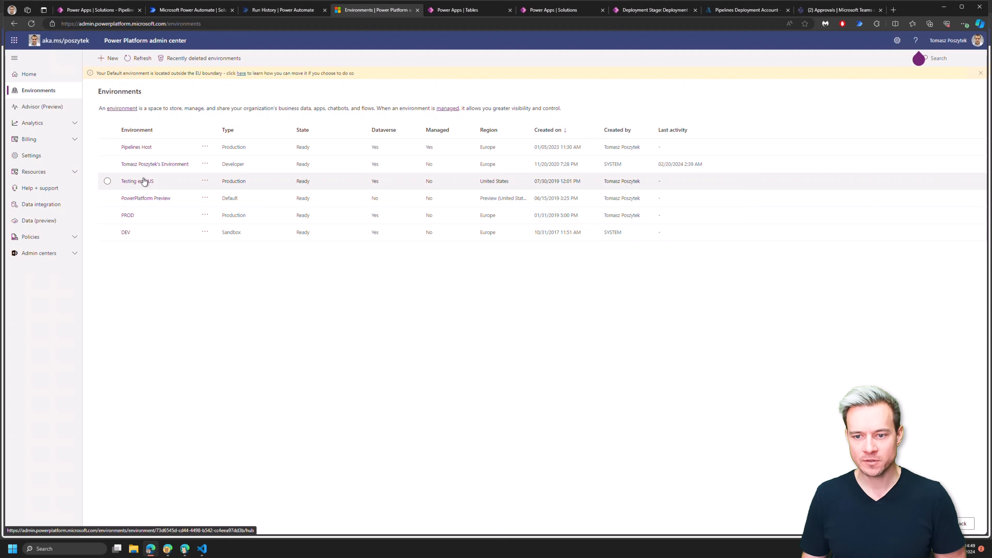
left_click(142, 148)
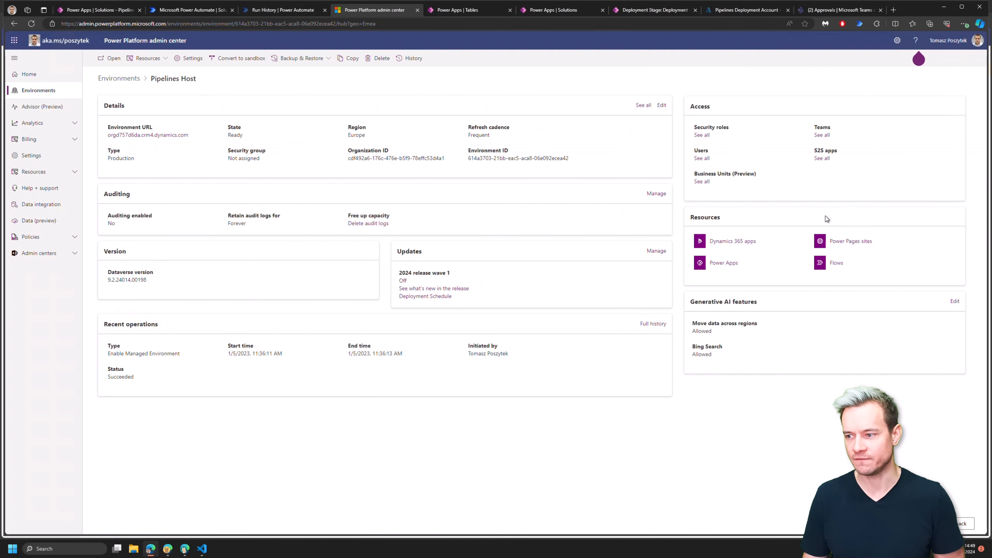
left_click(702, 158)
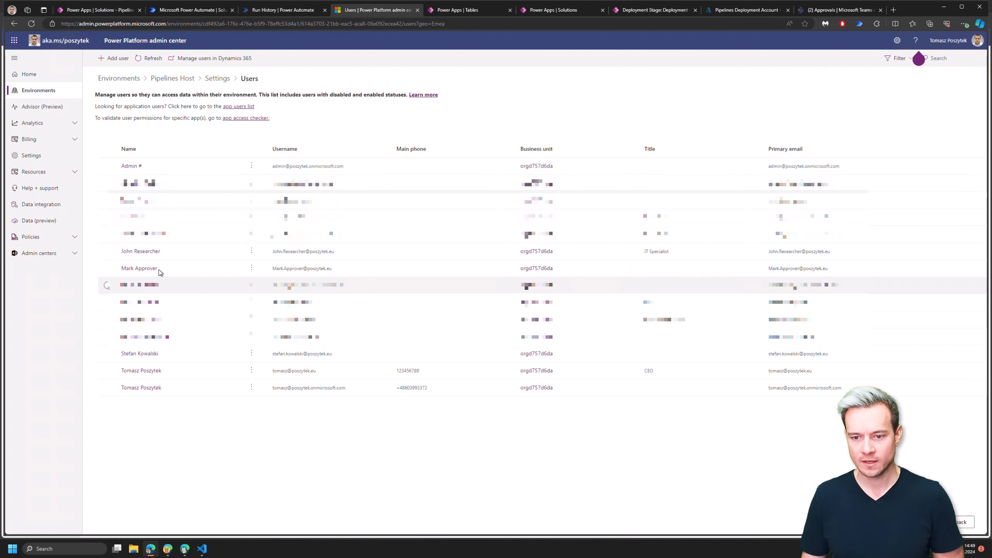
Examine all security roles assigned to the IT Specialist user in Pipelines Host and close them without changes.
left_click(166, 252)
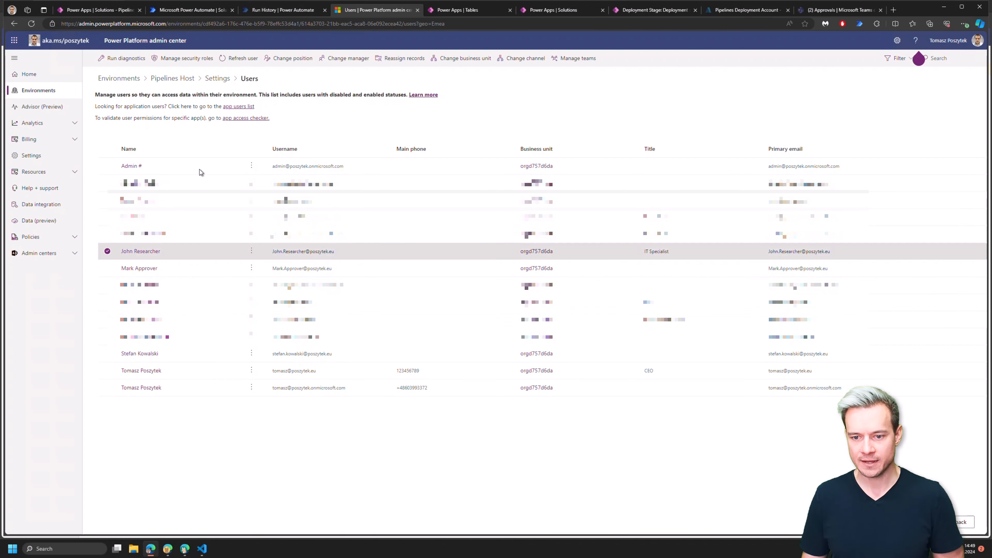
left_click(186, 58)
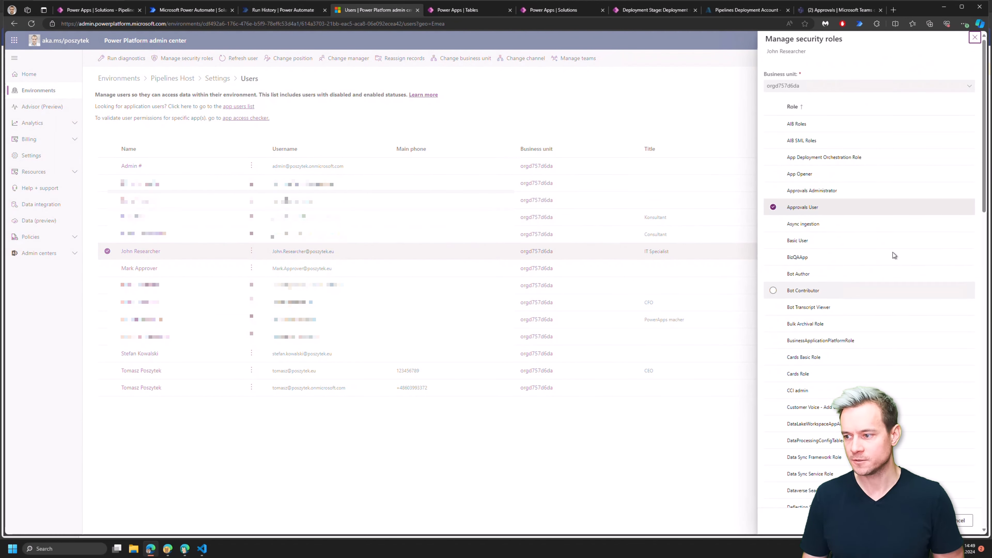
scroll(851, 249, "down", 3)
scroll(851, 249, "down", 2)
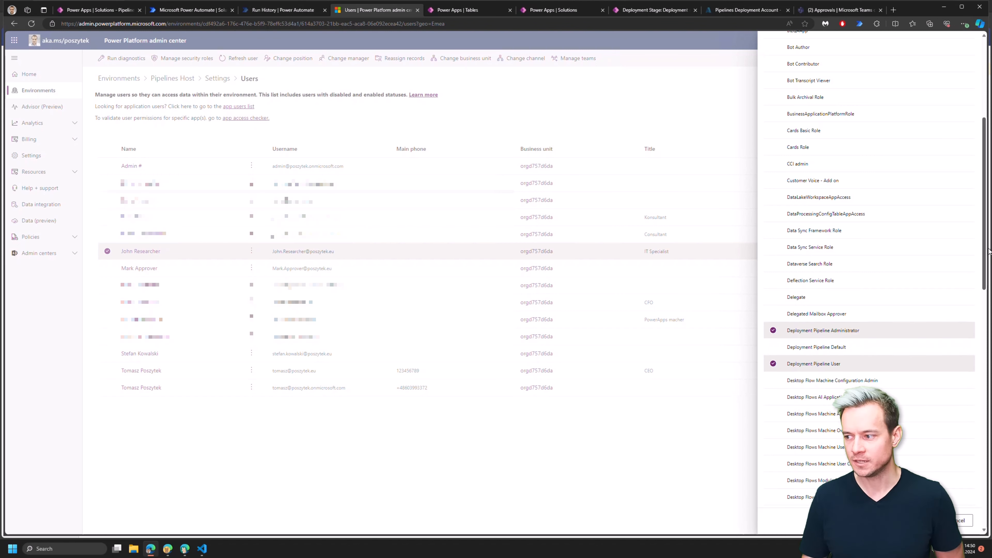
left_click_drag(988, 271, 988, 364)
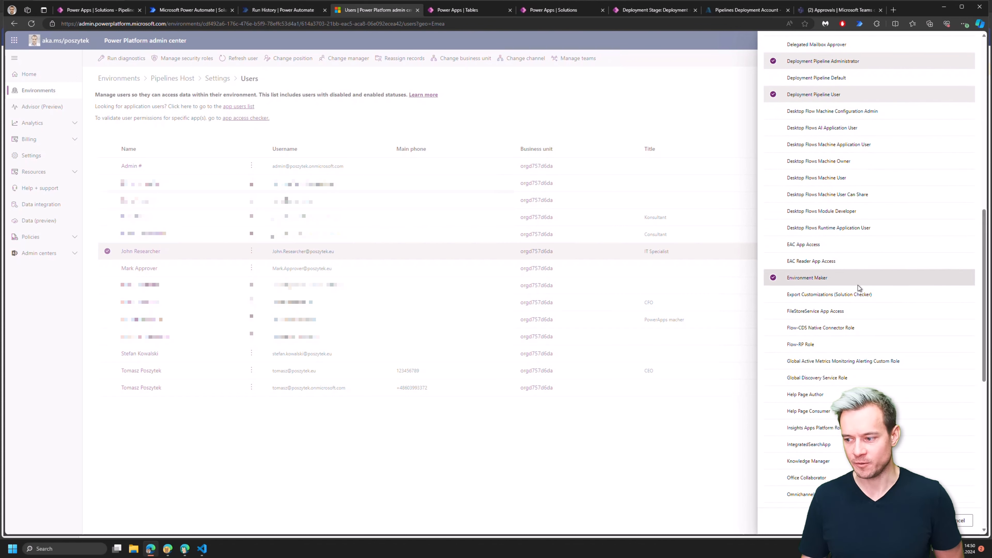
scroll(858, 285, "down", 10)
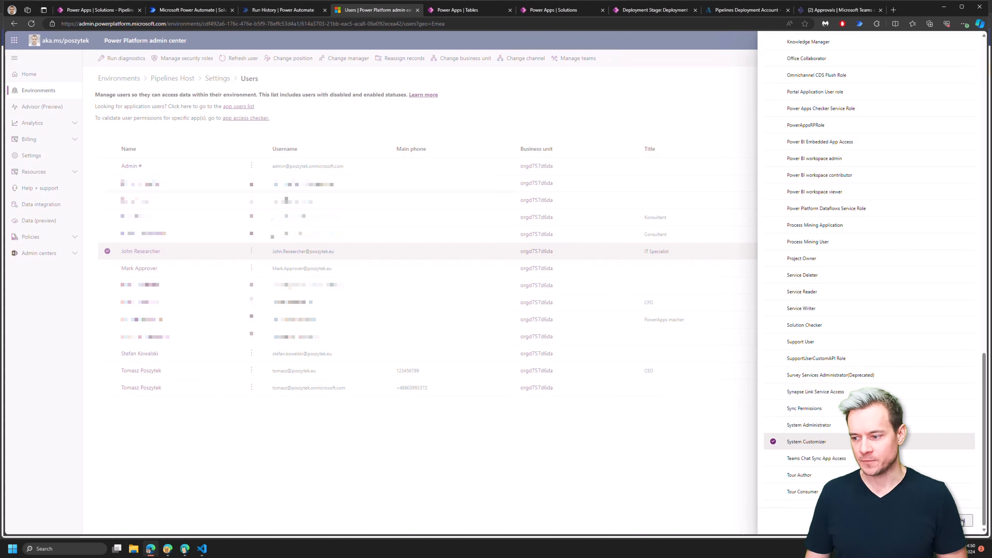
left_click(963, 521)
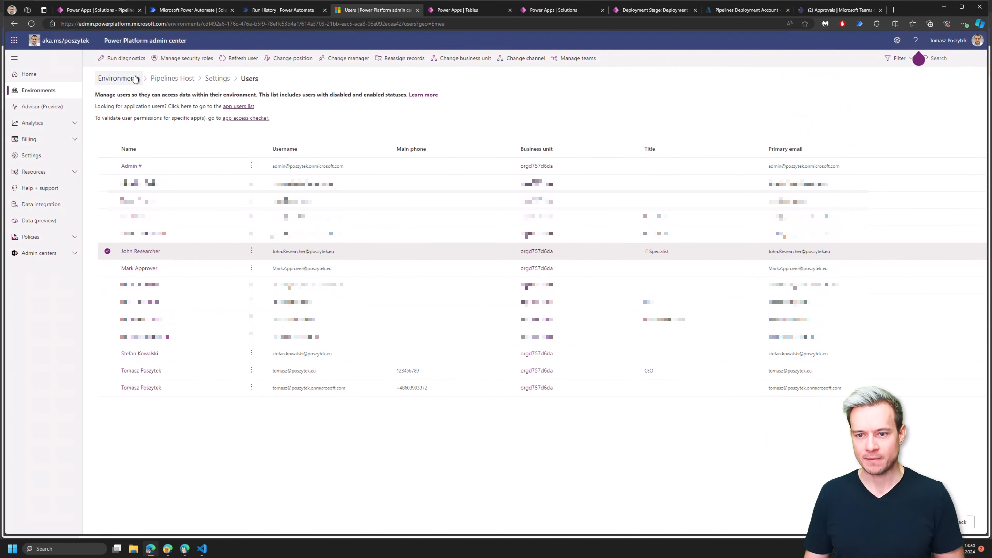
Go back to the environments list and open the user list of the PROD environment.
left_click(132, 83)
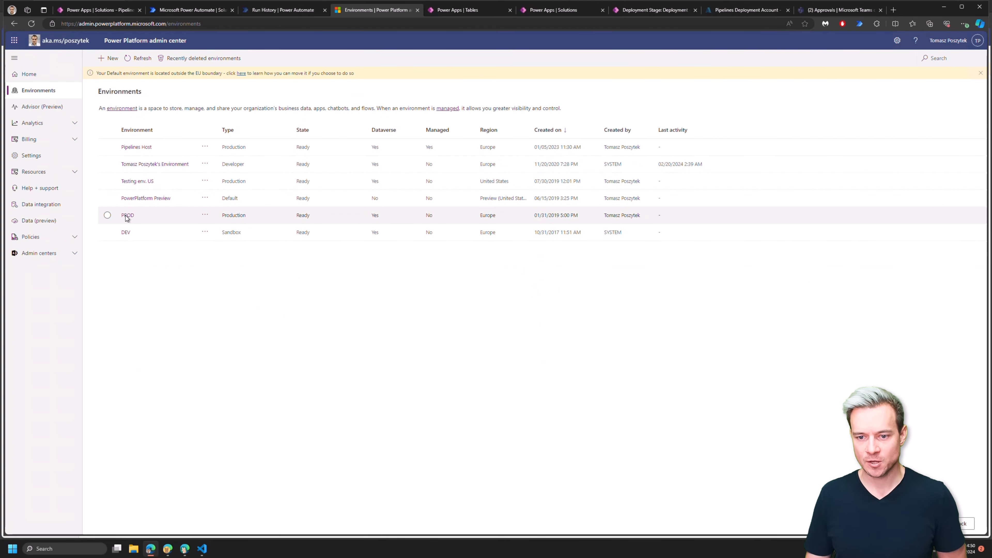
left_click(127, 216)
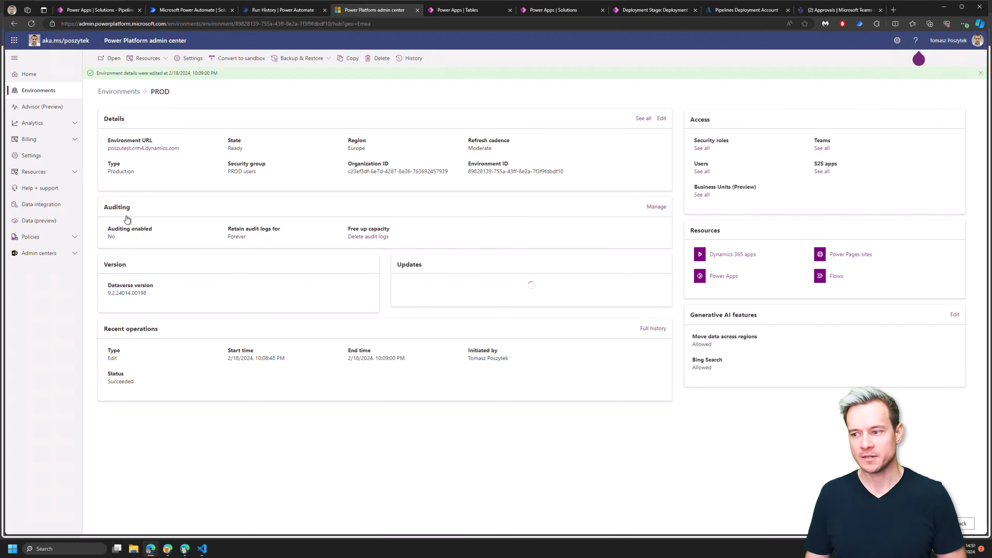
left_click(704, 174)
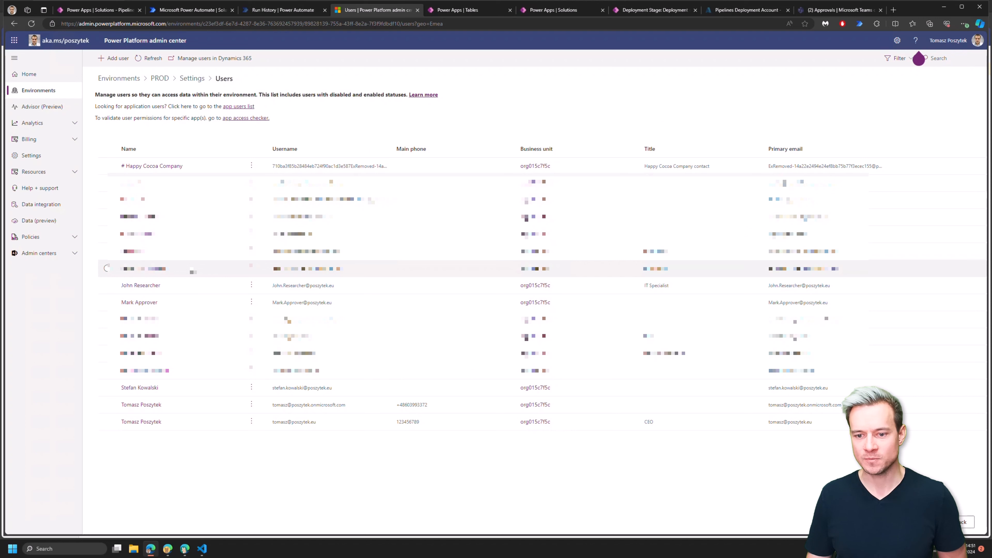
Examine the IT Specialist user's security roles in PROD, close them without changes and return to the environments list.
left_click(190, 270)
left_click(188, 287)
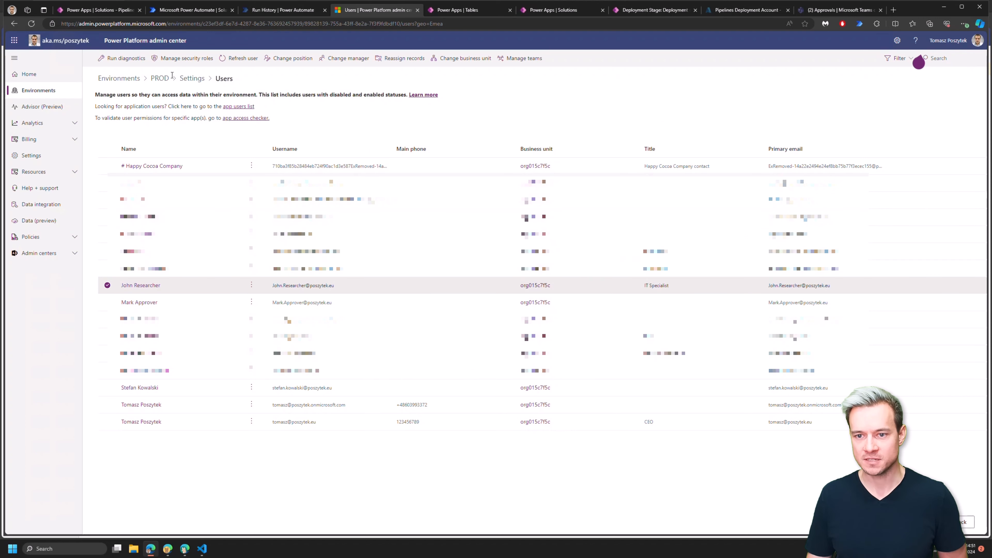
left_click(178, 60)
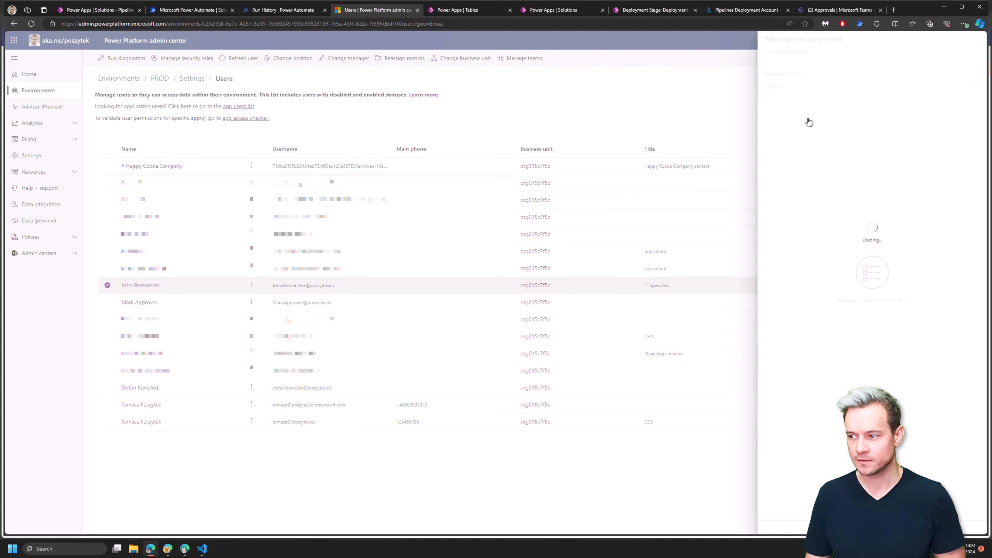
left_click(32, 24)
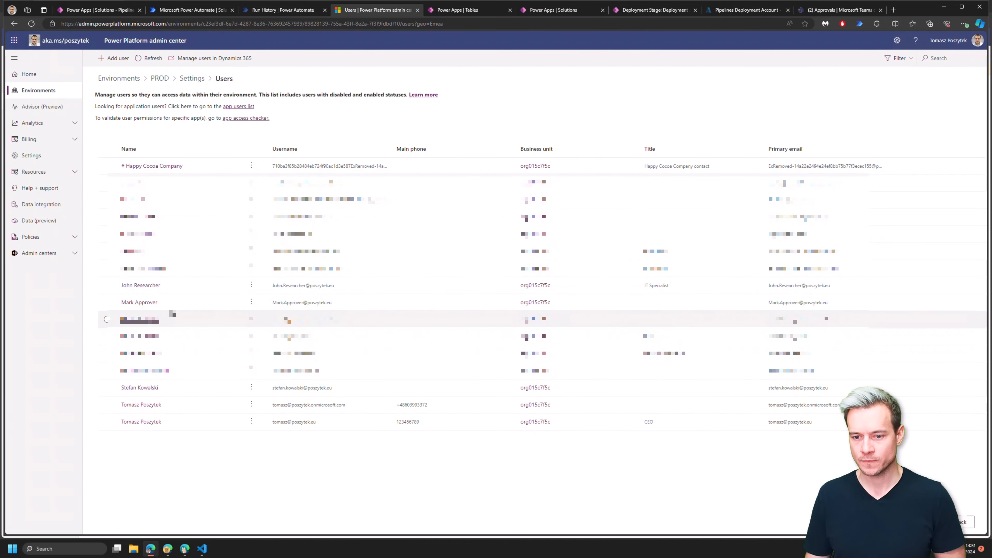
left_click(179, 286)
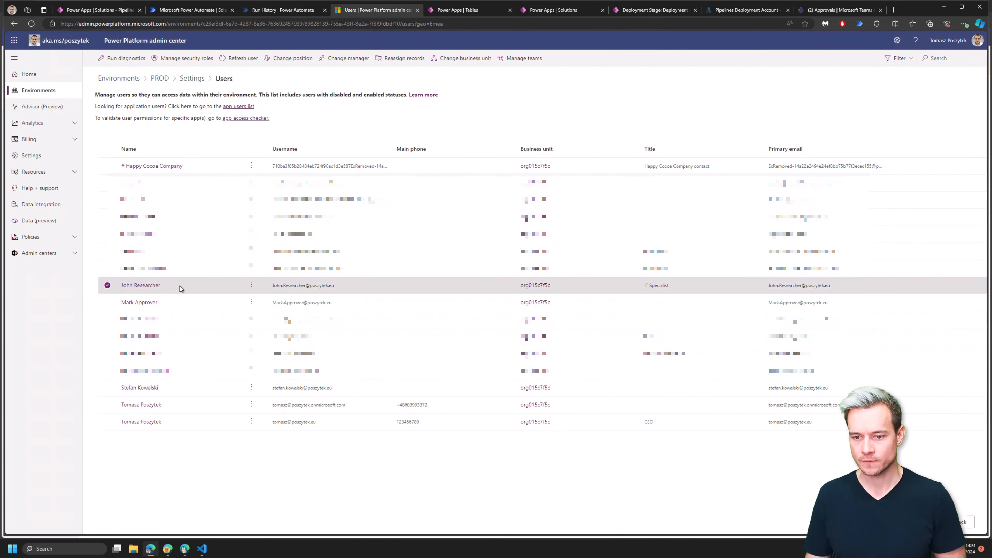
left_click(187, 59)
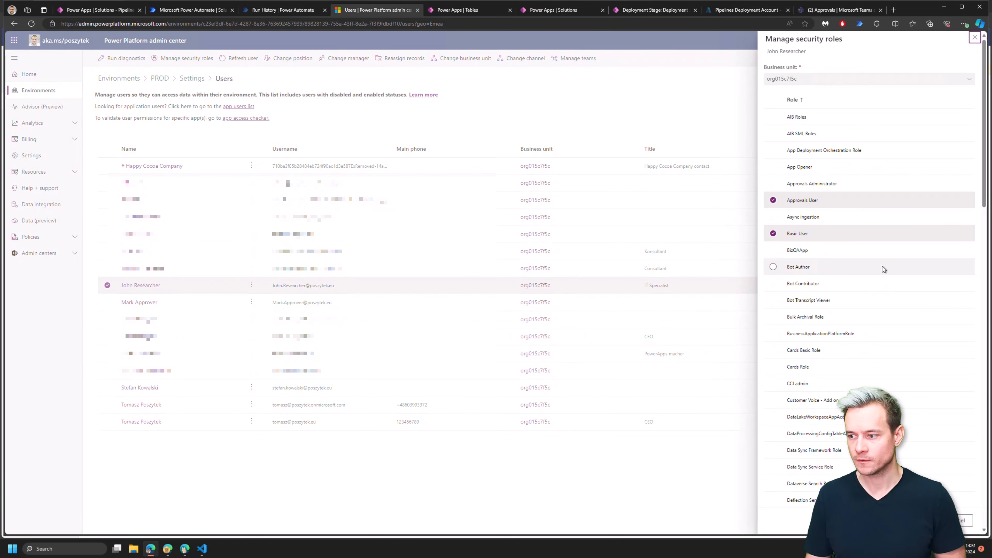
scroll(885, 289, "down", 15)
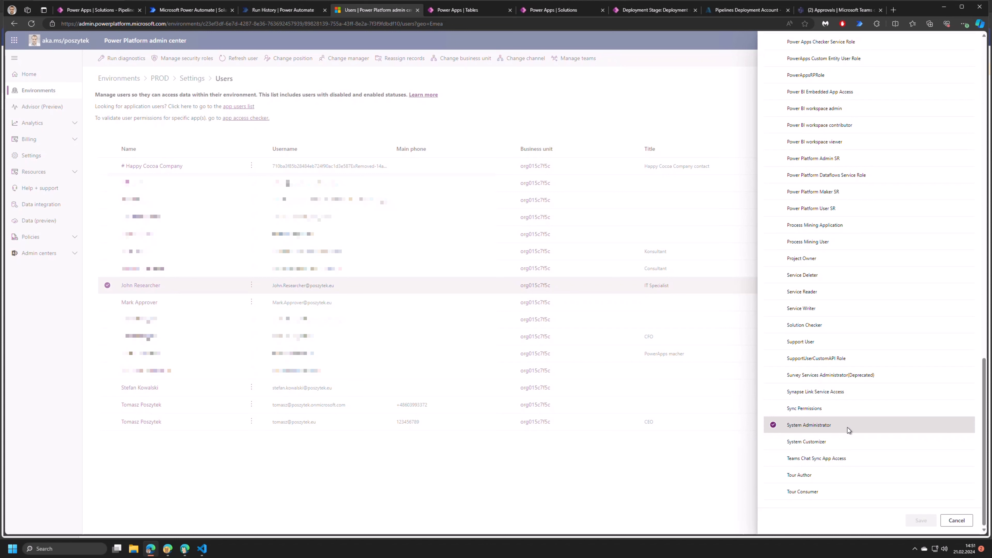
left_click(956, 521)
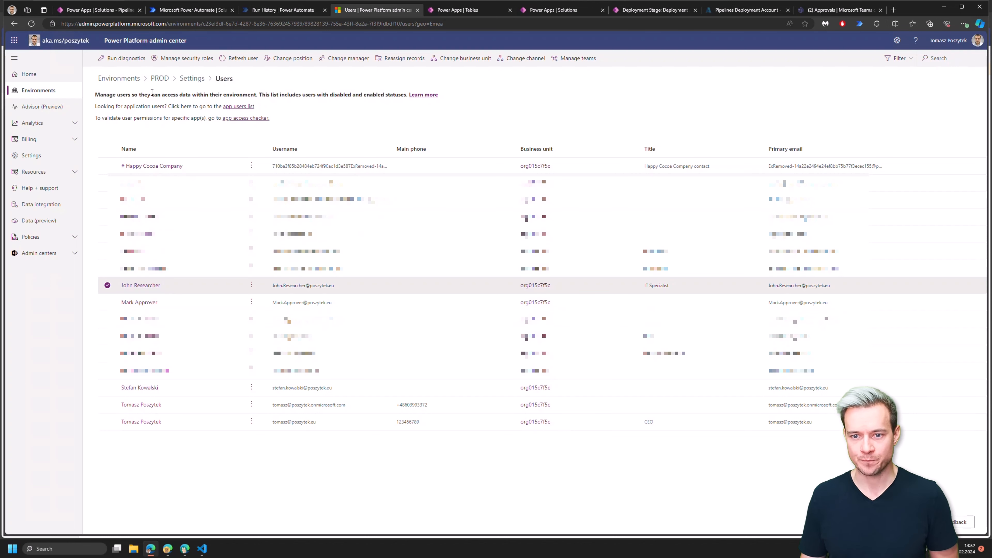
left_click(120, 81)
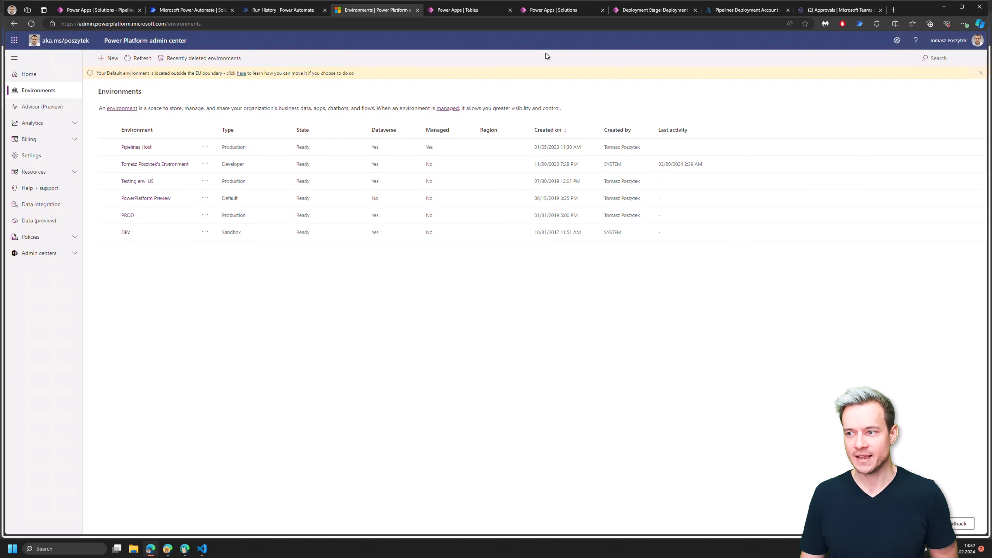
View the DEV to PROD deployment stage, switch to the browser window listing the active deployment pipelines and check its signed-in account.
left_click(648, 14)
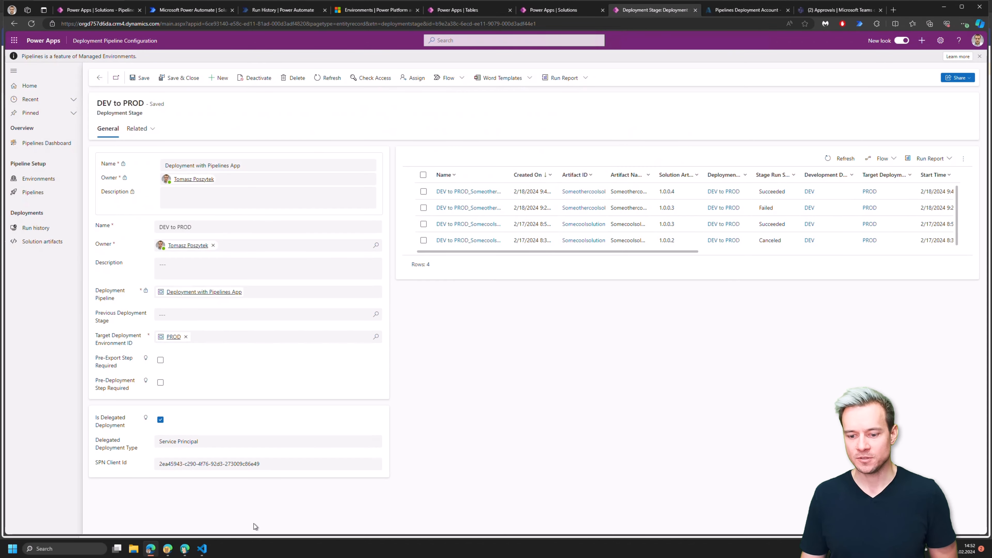
left_click(168, 549)
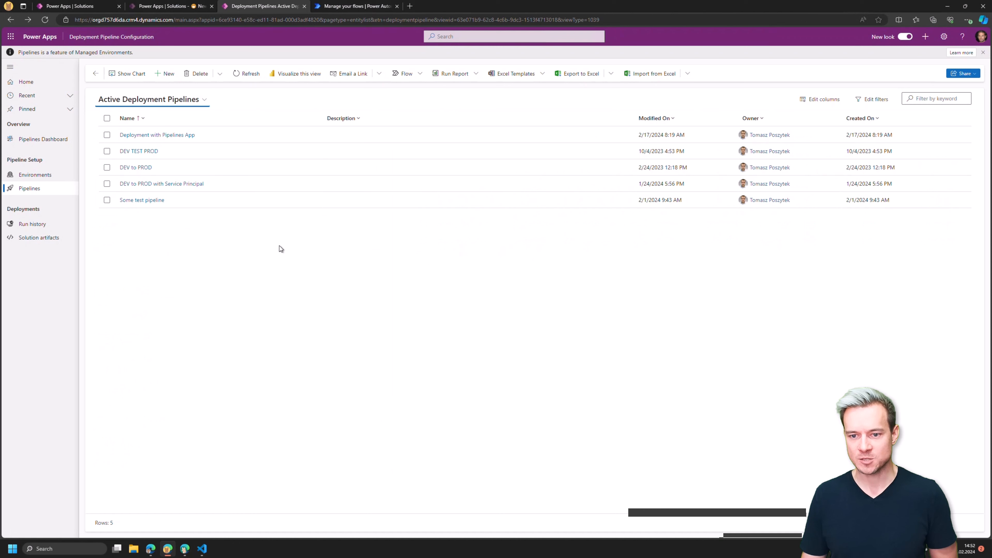
left_click(981, 37)
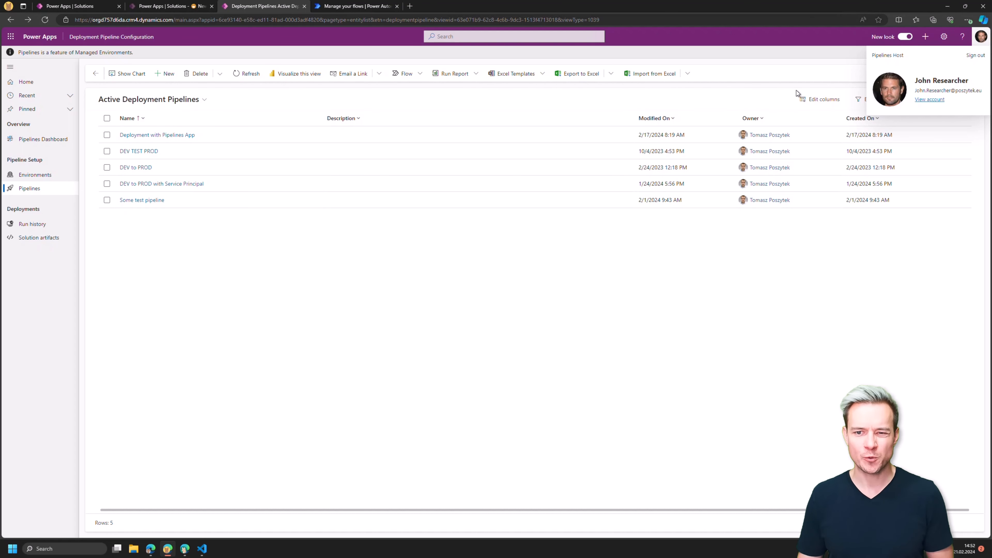
Create and save a deployment pipeline whose name describes deployment with the signed-in user's account, using that user's first name.
left_click(164, 74)
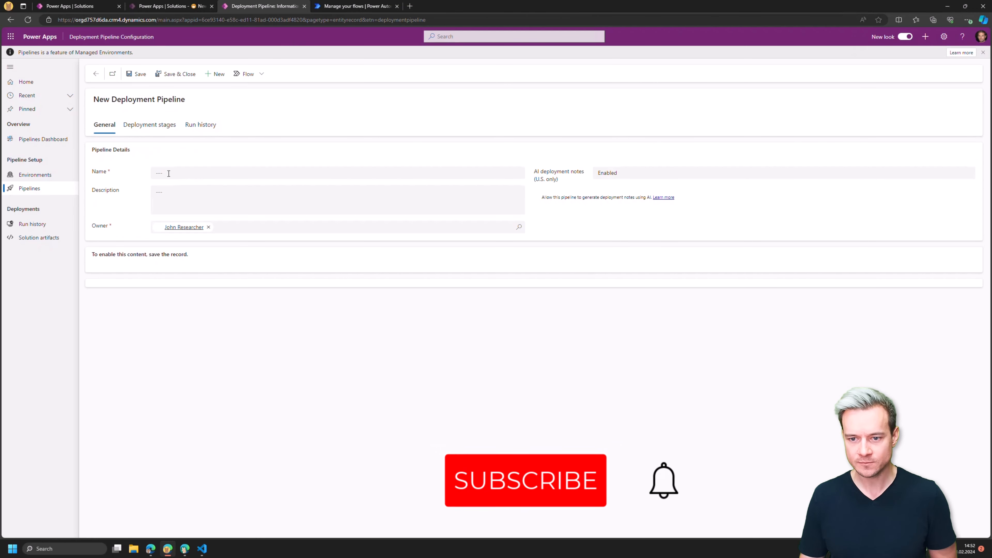
left_click(169, 173)
type("Deplo")
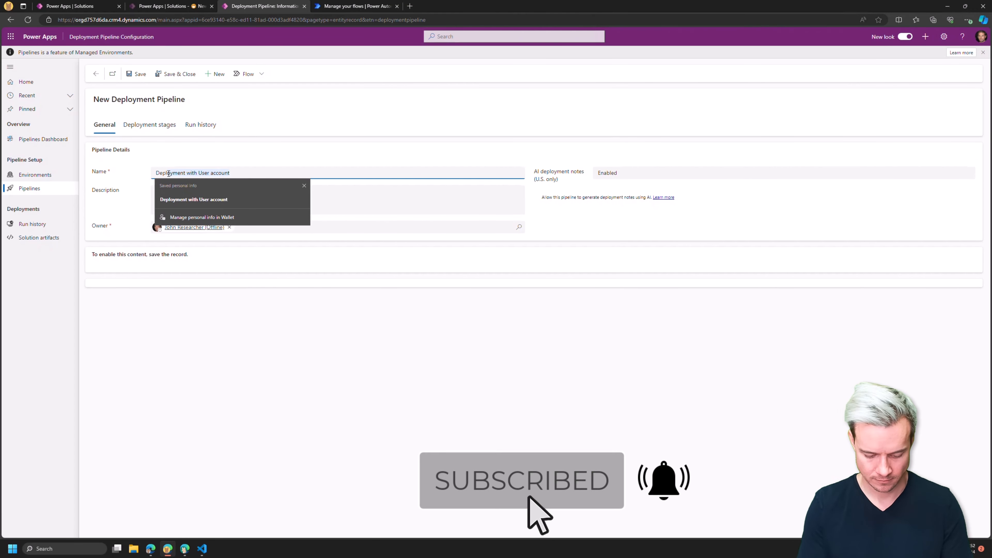
type("yment w")
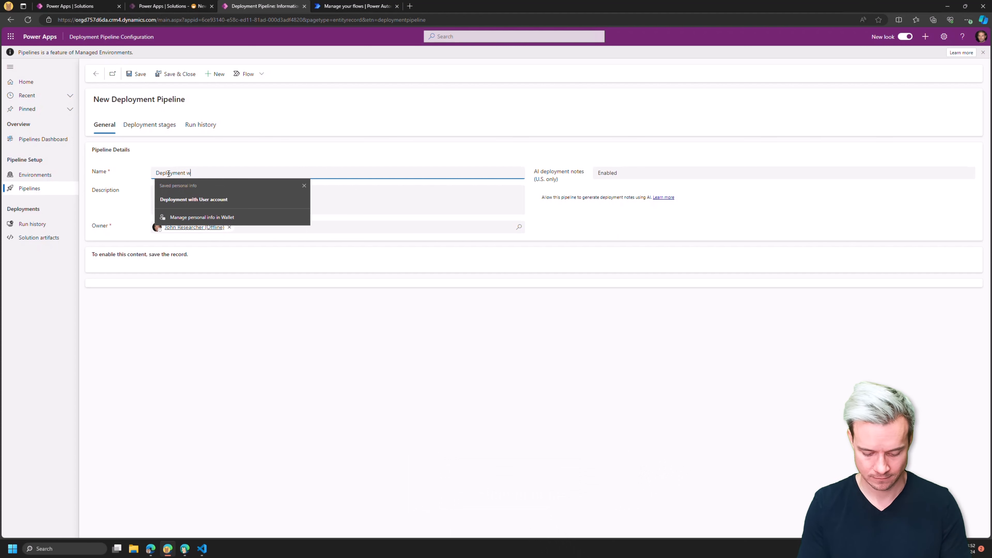
type("ith Jon account")
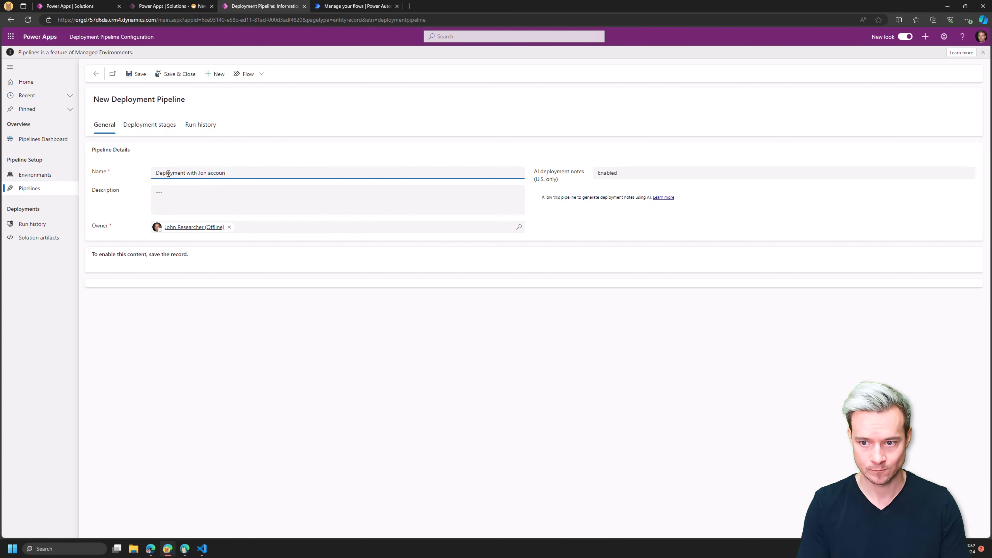
left_click(200, 172)
key("Right")
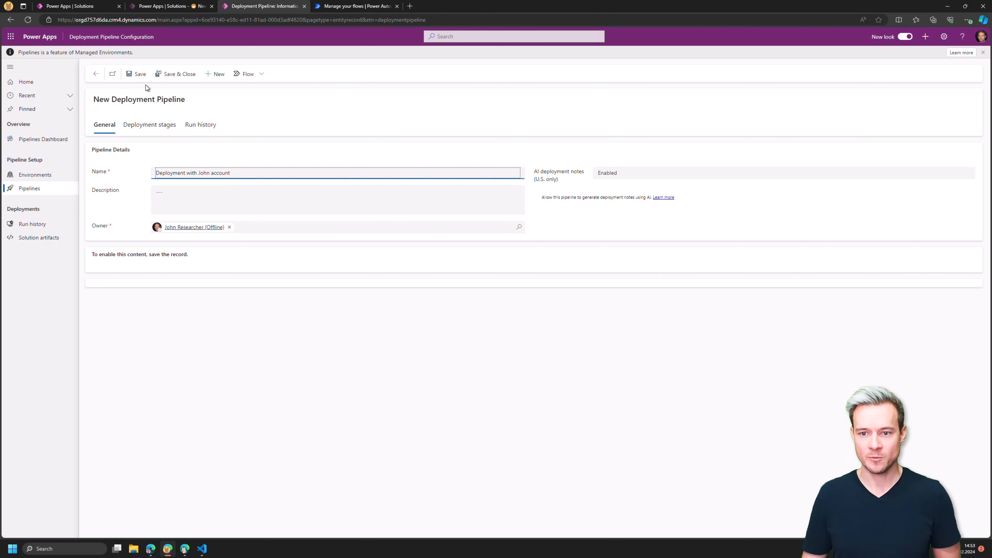
left_click(140, 77)
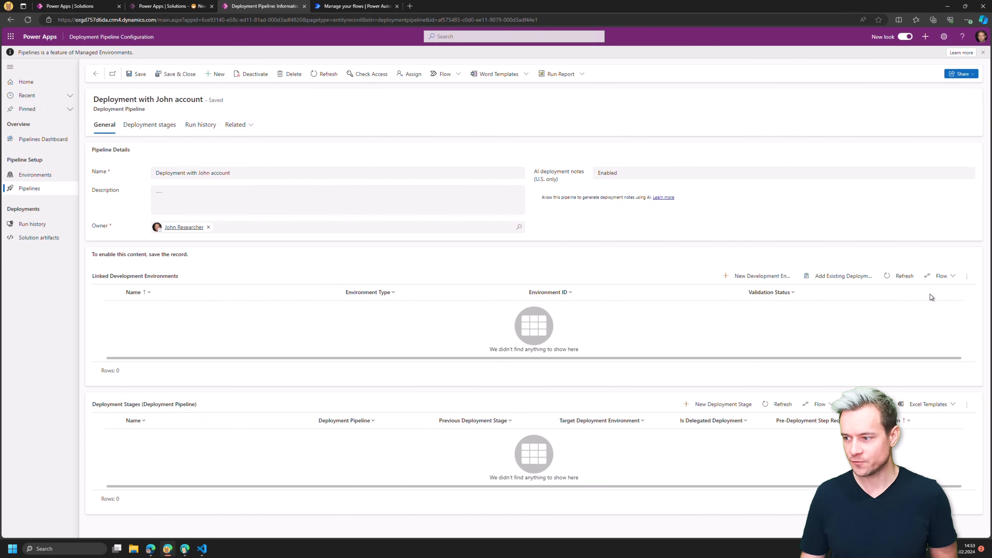
Link the existing DEV environment to the pipeline as its development environment.
left_click(845, 276)
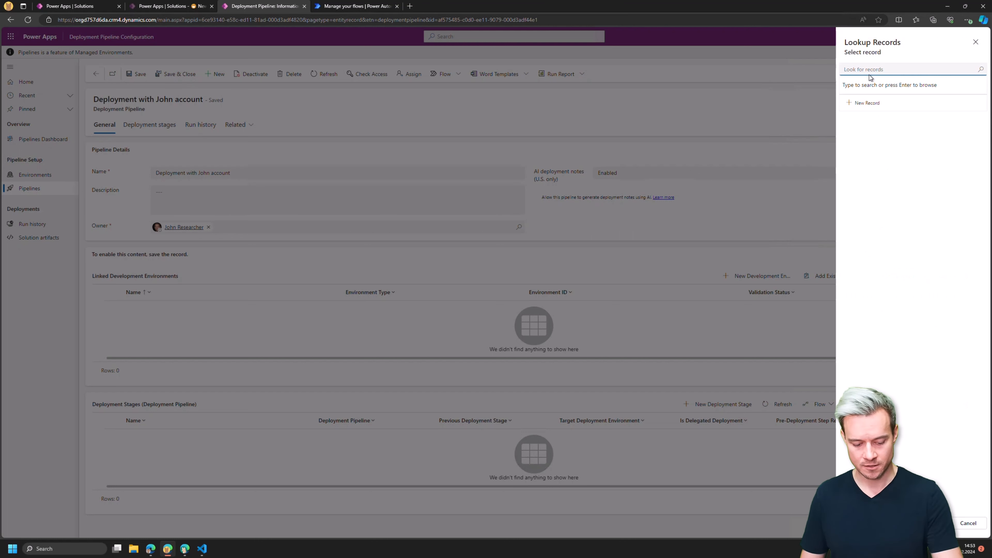
type("dev")
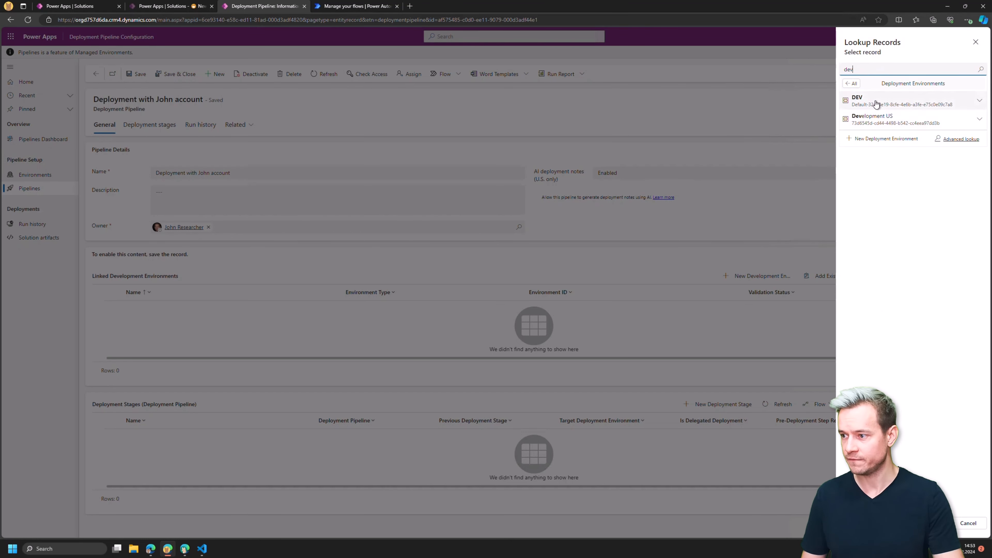
left_click(876, 104)
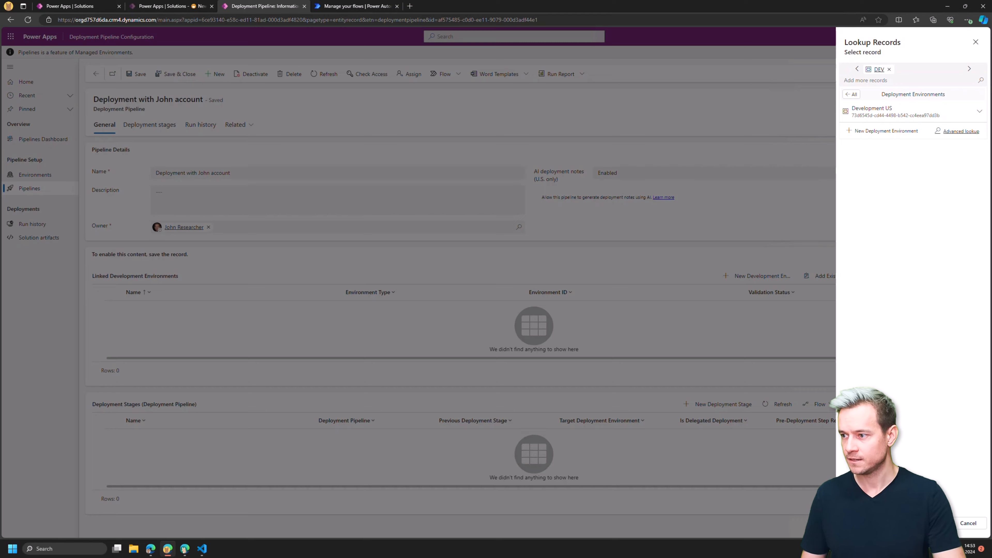
left_click(928, 523)
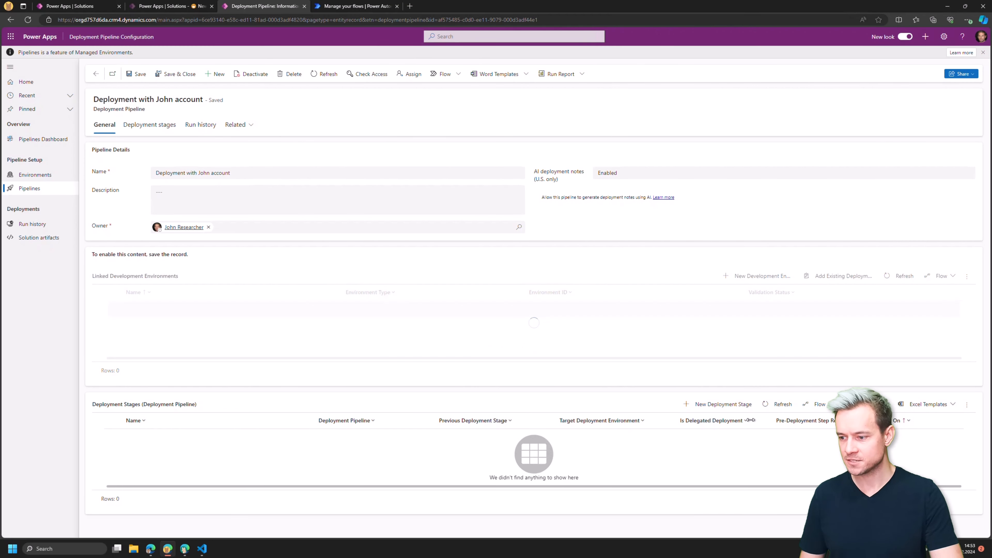
Add a deployment stage named DEV to PROD to the pipeline, with PROD as its target deployment environment.
left_click(732, 407)
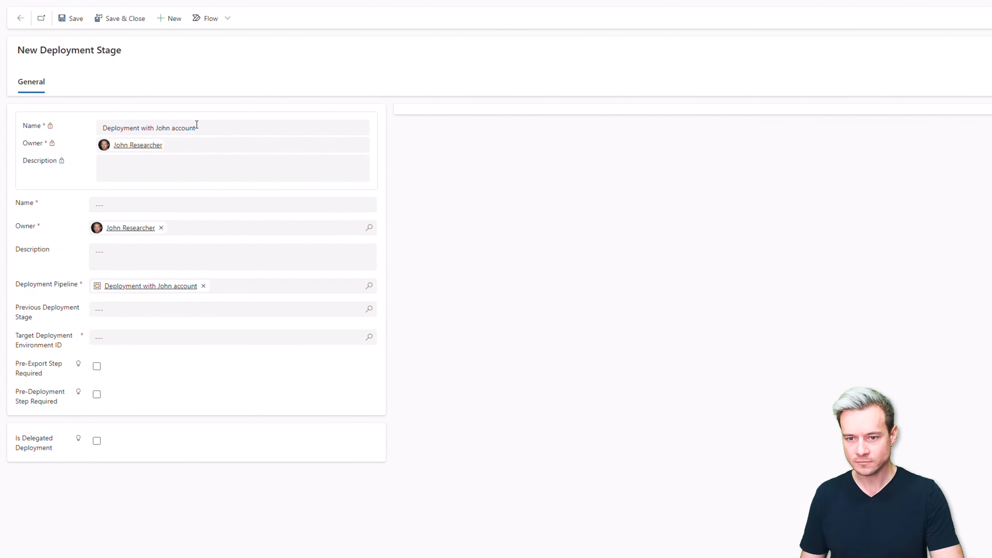
left_click(174, 206)
type("D")
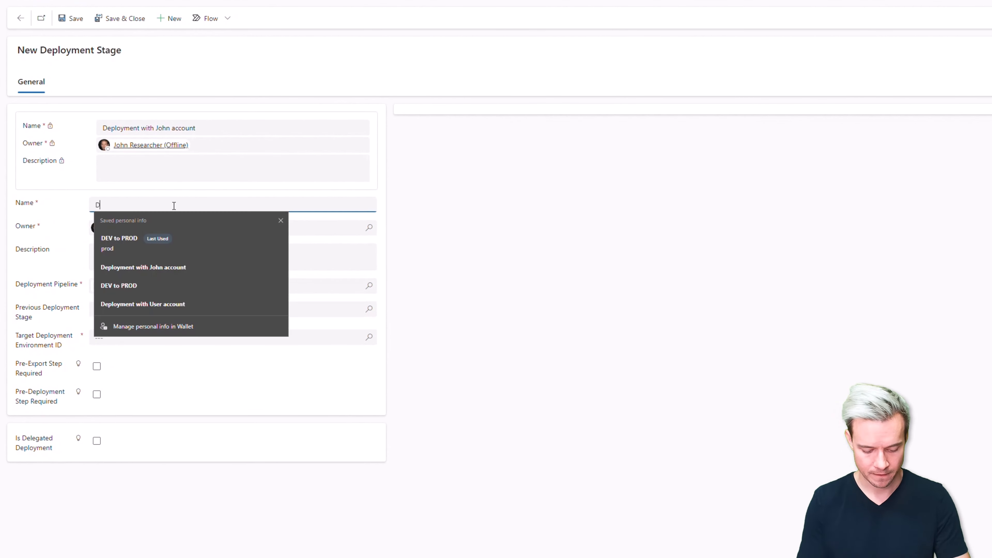
type("Ev to PROD")
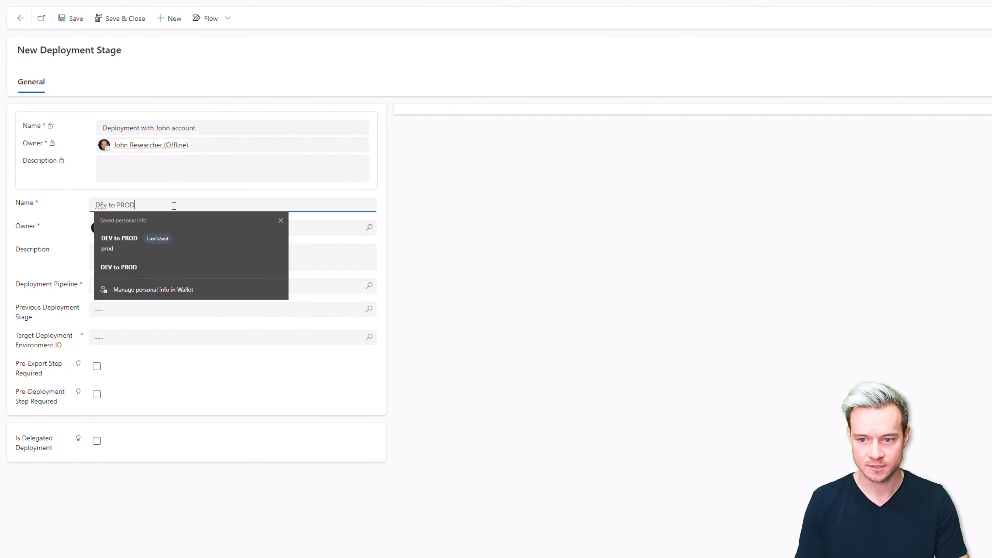
key("BackSpace")
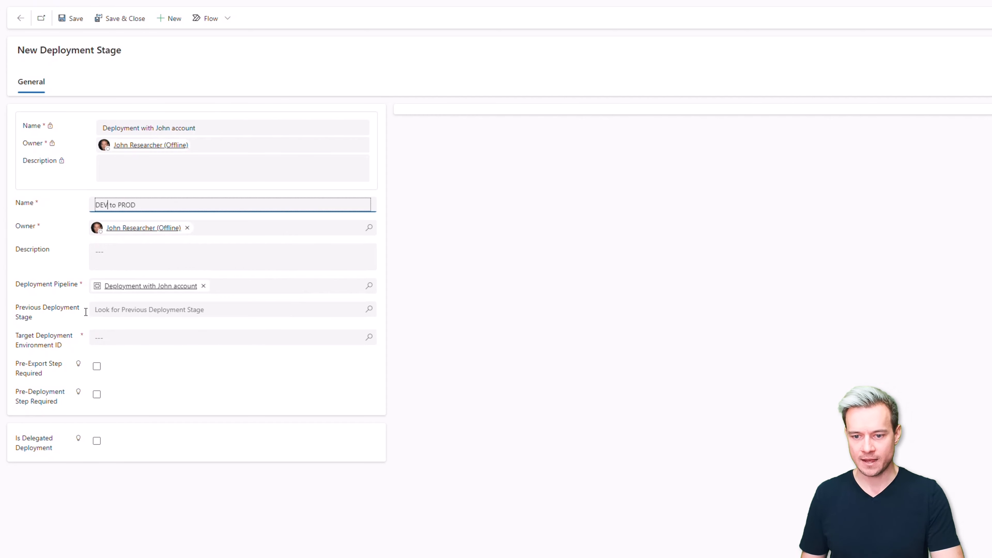
mouse_move(47, 309)
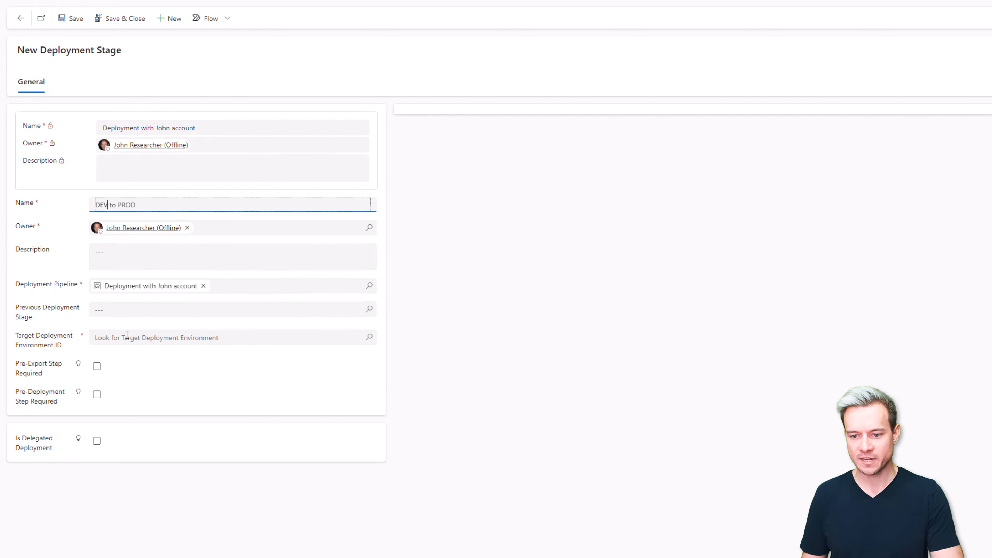
left_click(127, 337)
type("PROD")
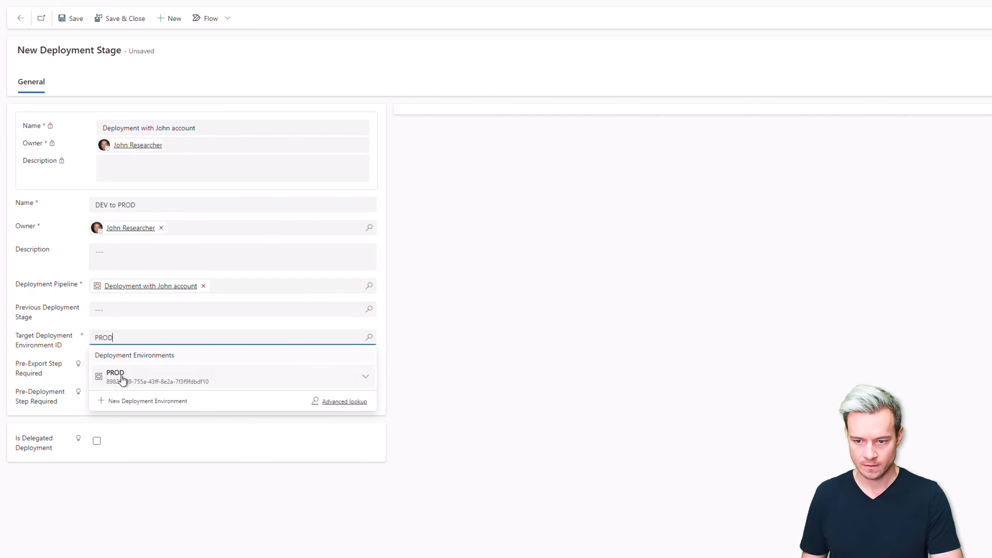
left_click(122, 378)
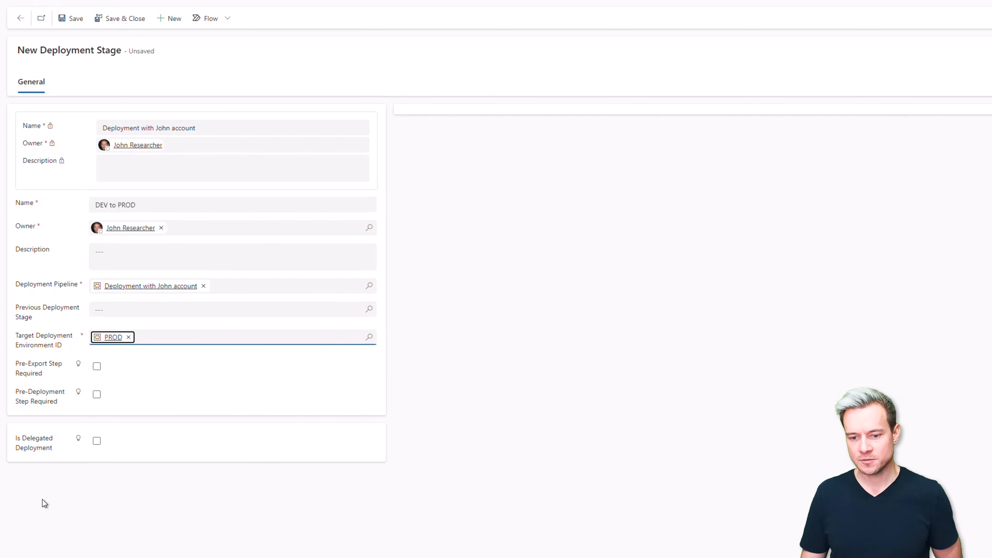
Make the stage a delegated deployment of type Stage Owner, then save and close it.
left_click(97, 441)
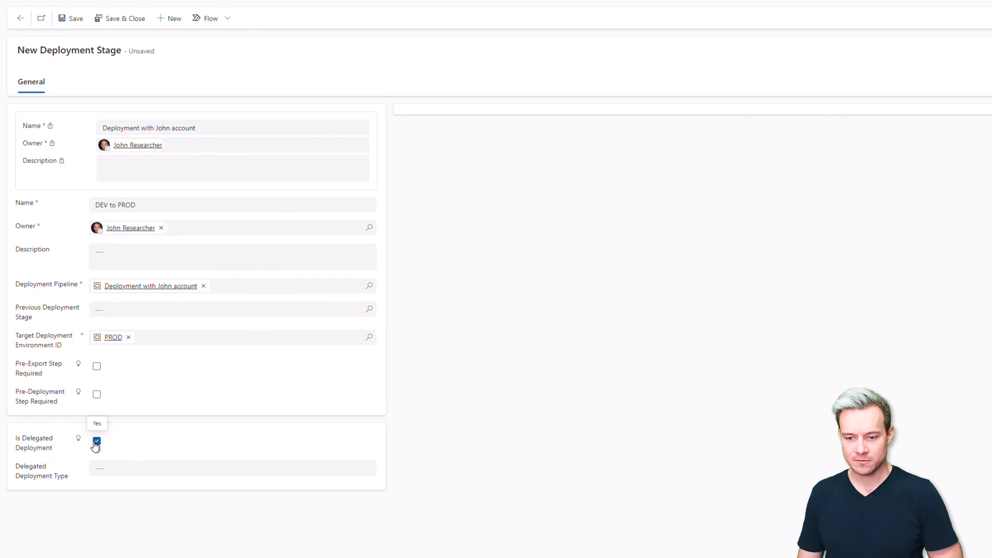
left_click(113, 469)
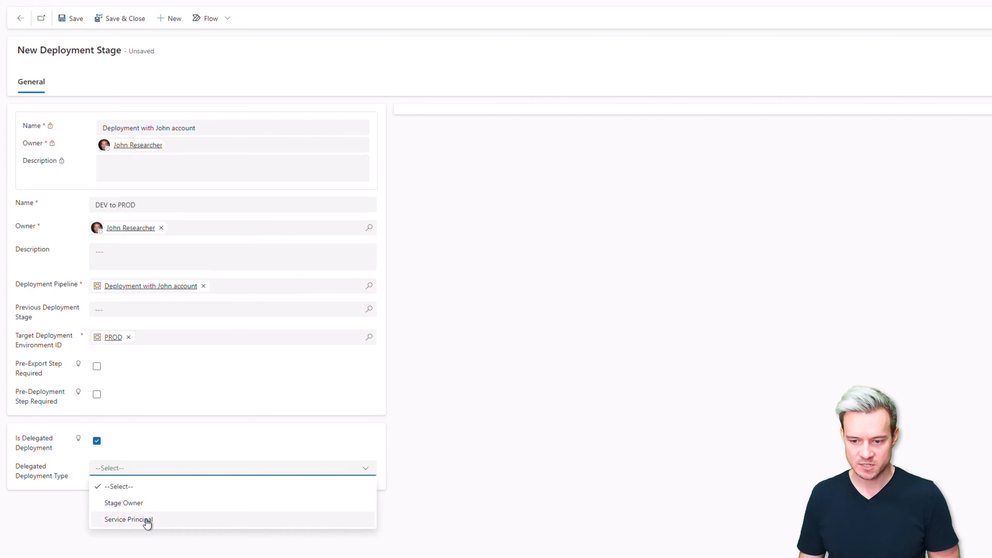
left_click(148, 505)
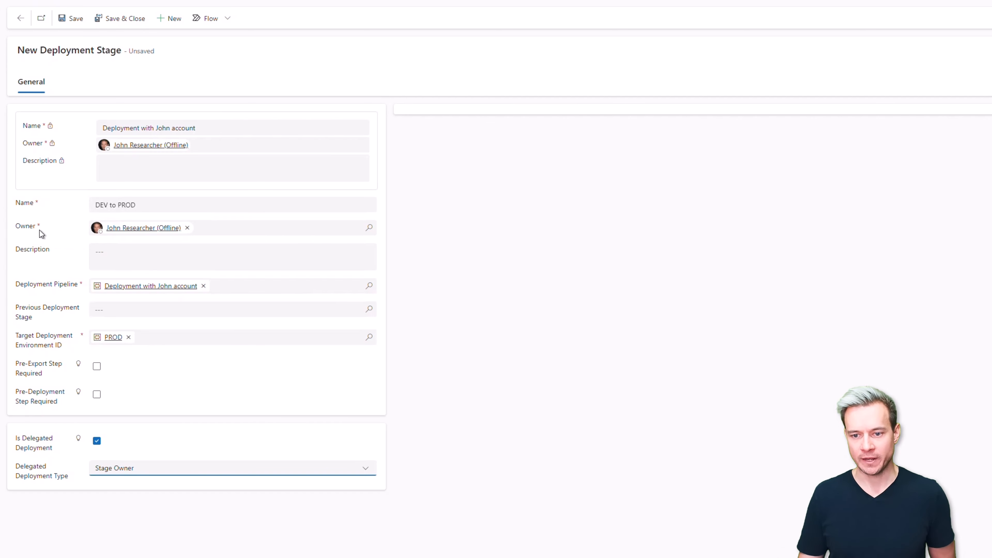
left_click(110, 20)
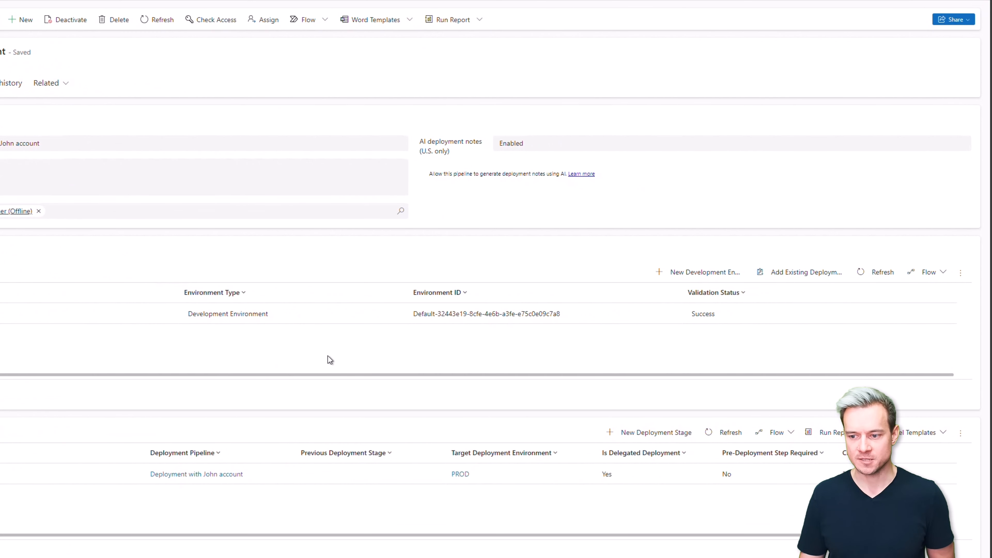
Share the pipeline record with the user who will run deployments, granting only Read permission.
left_click(947, 21)
left_click(940, 70)
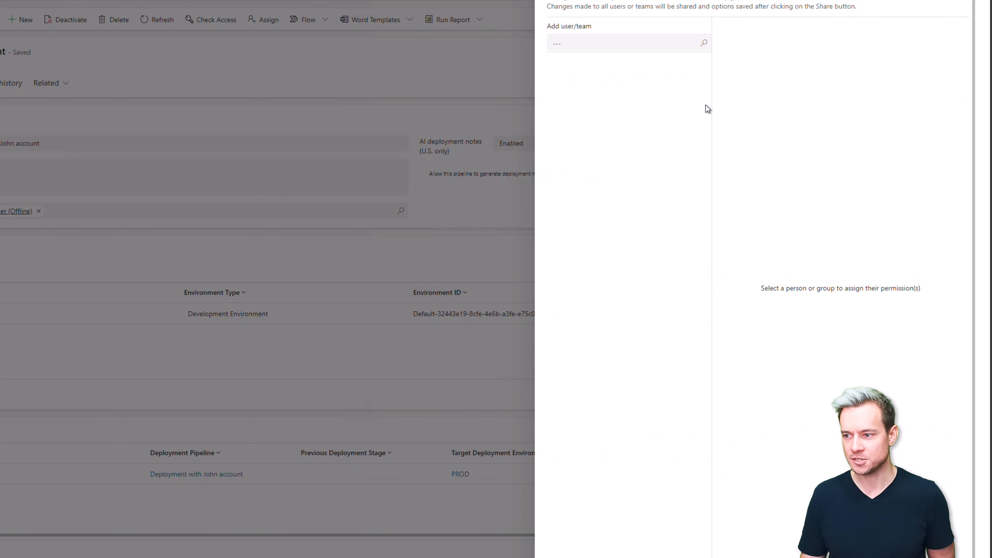
left_click(613, 43)
type("stefa")
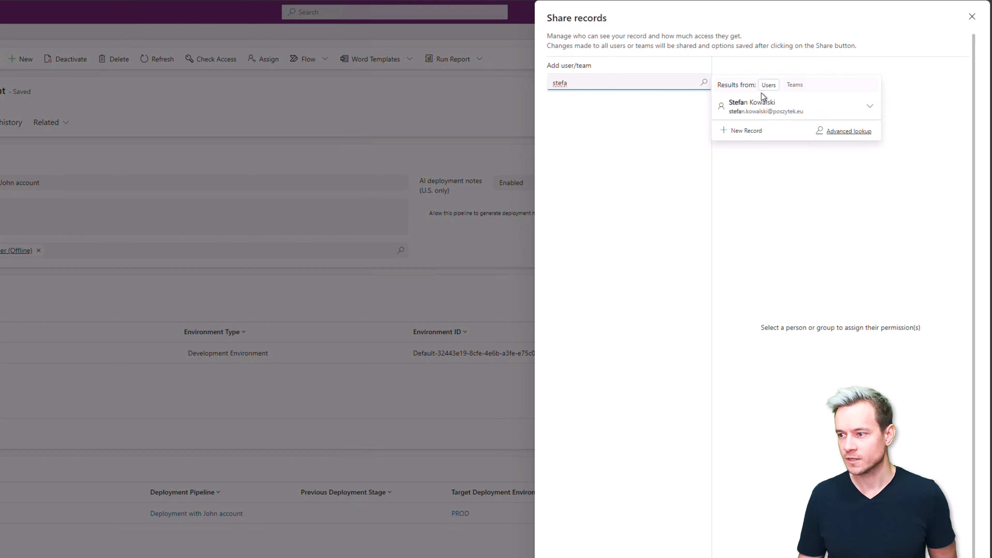
left_click(764, 105)
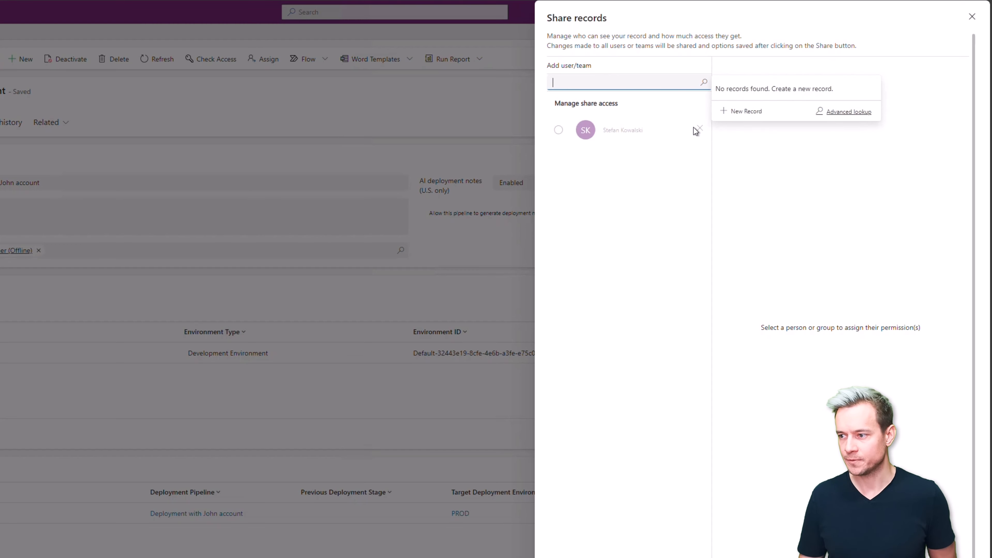
left_click(559, 130)
left_click(741, 113)
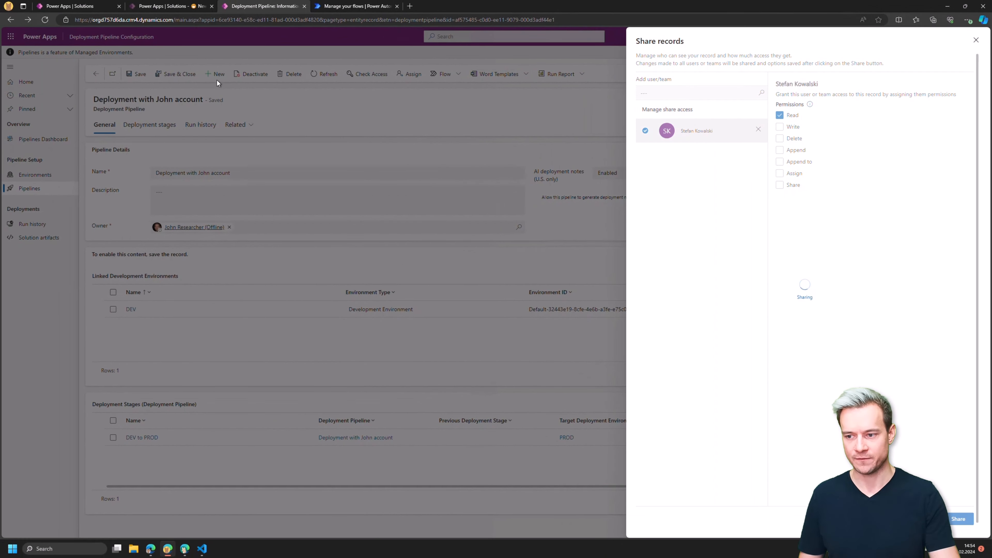
Switch to the browser window with Power Platform admin center and open the user list of the Pipelines Host environment.
mouse_move(153, 552)
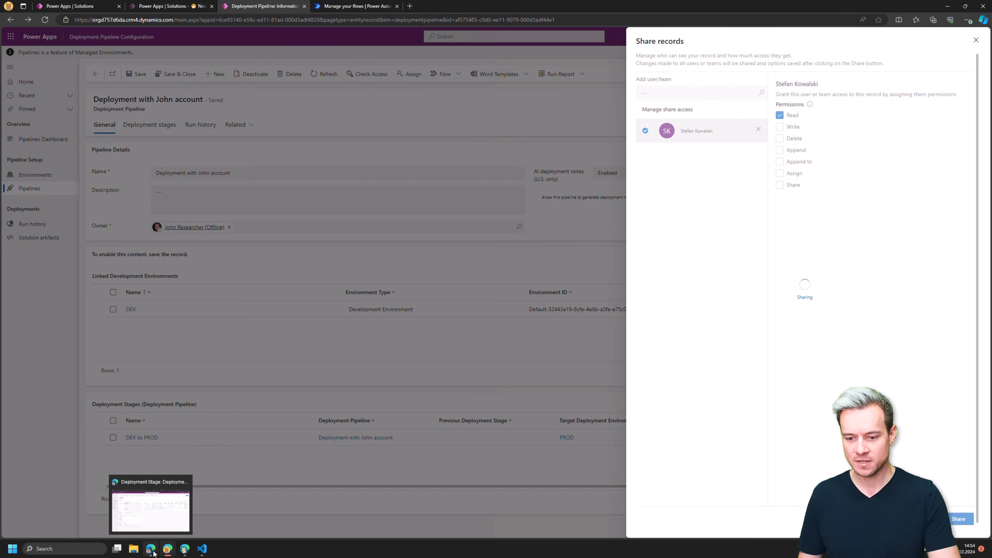
left_click(153, 520)
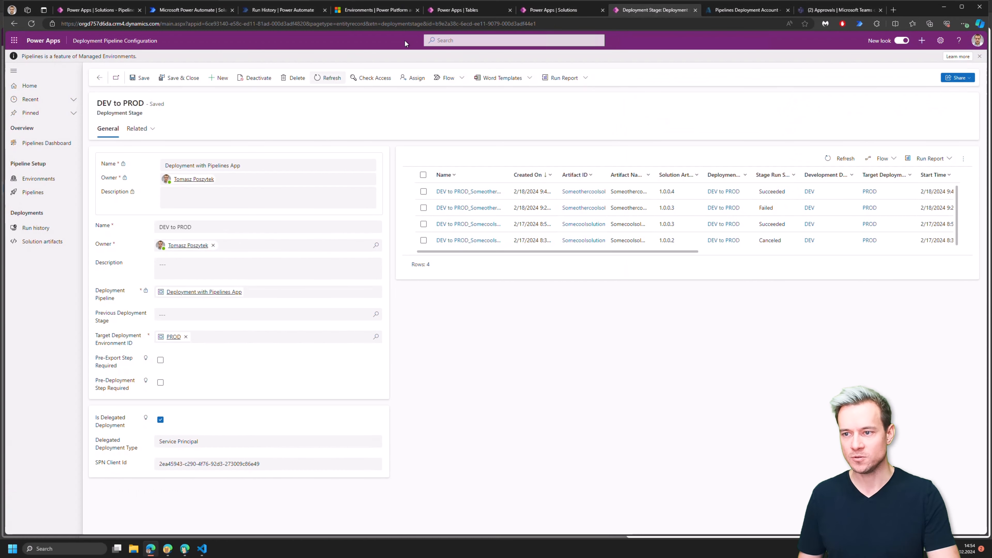
left_click(371, 10)
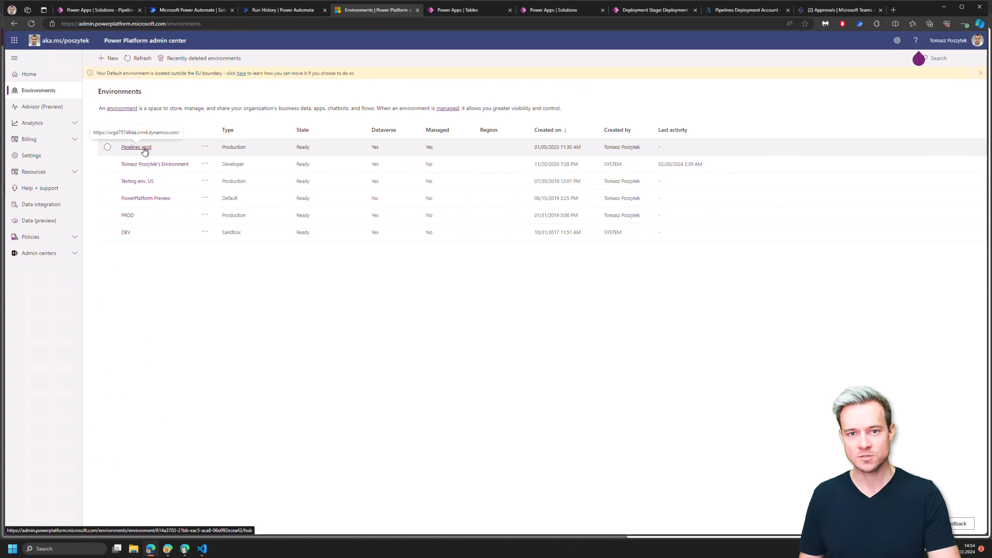
left_click(136, 147)
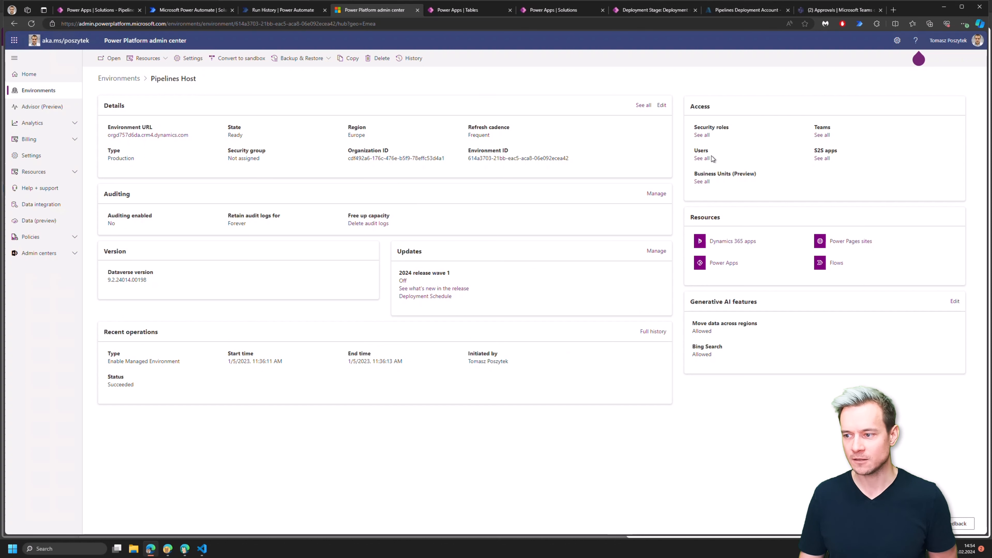
left_click(702, 158)
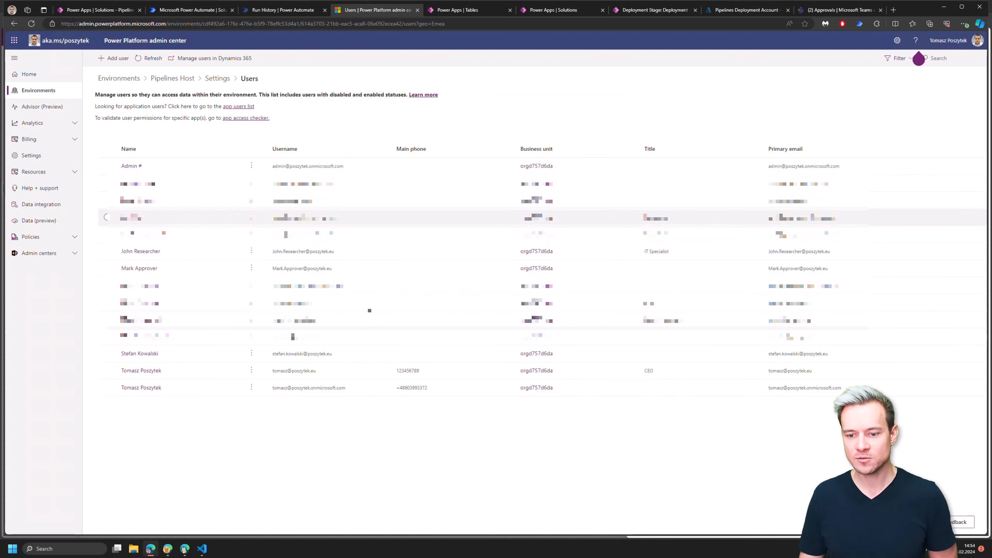
Examine the deployment pipeline roles of the user the pipeline was shared with in Pipelines Host and close them without changes.
left_click(173, 360)
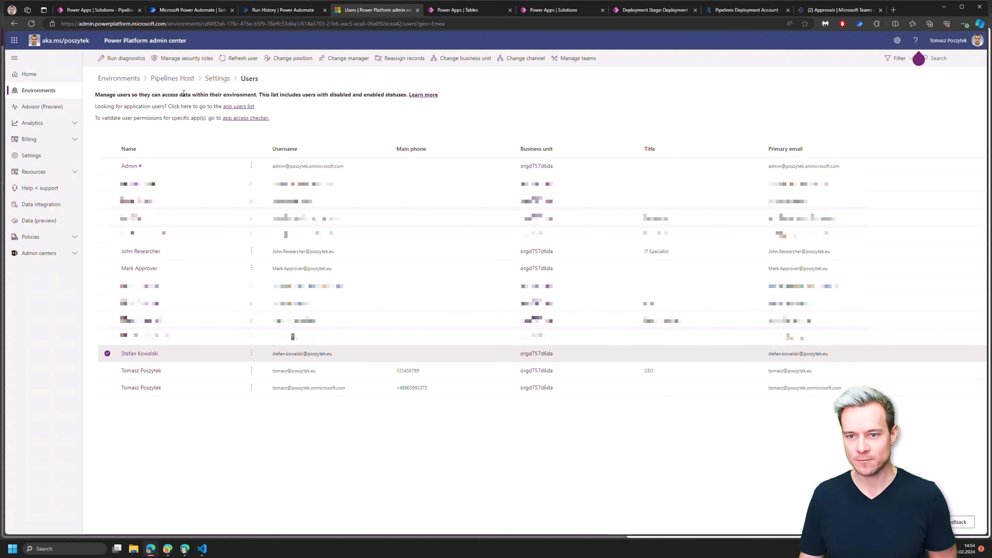
left_click(180, 61)
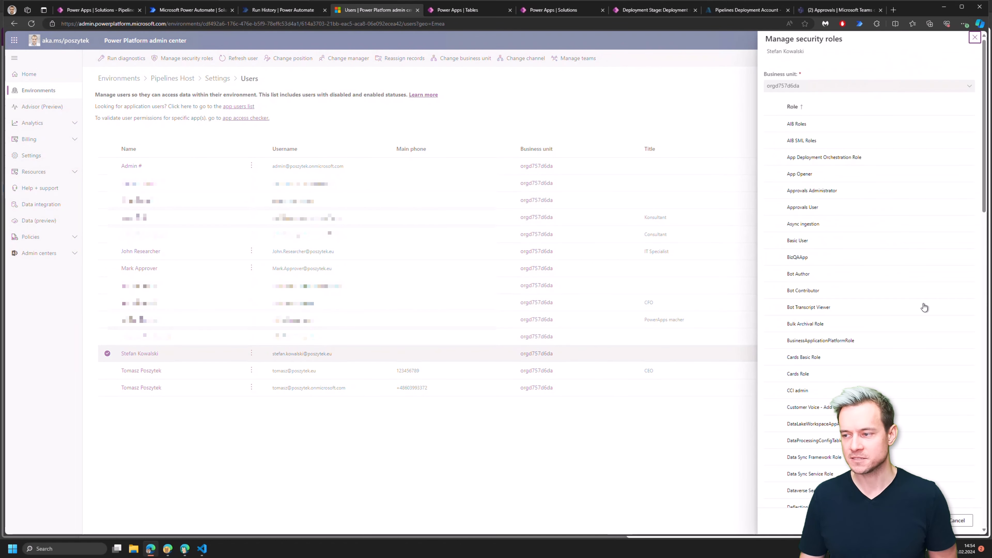
scroll(924, 300, "down", 10)
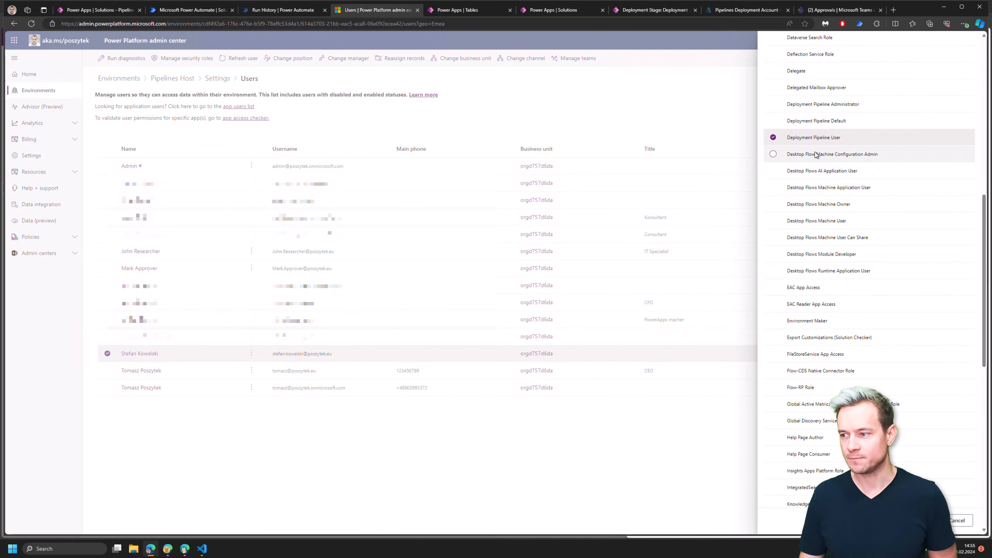
scroll(789, 250, "up", 3)
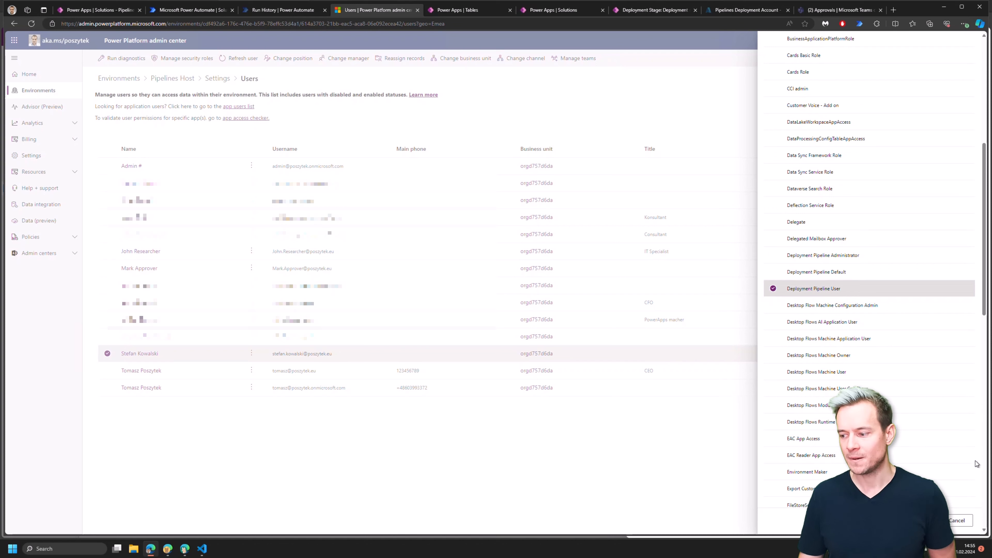
left_click(957, 521)
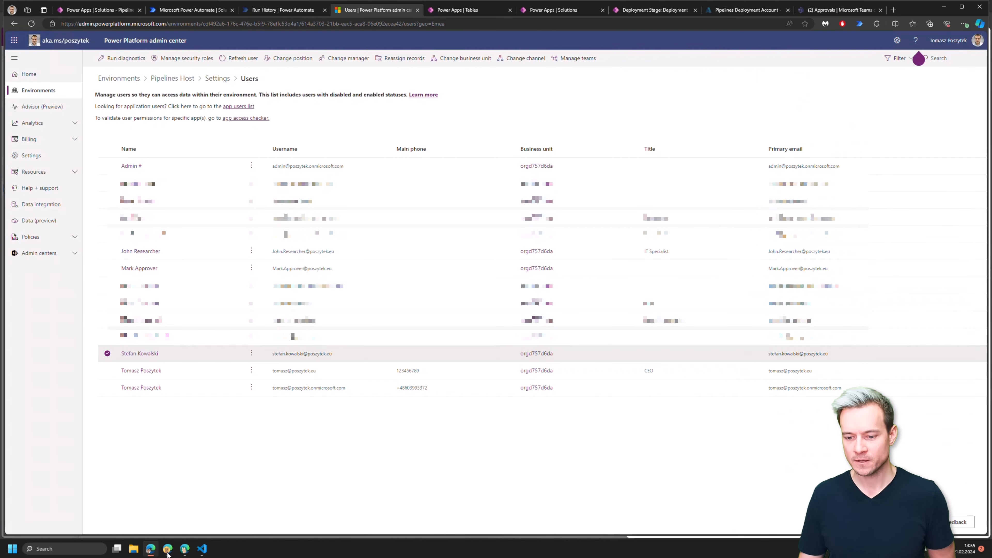
Switch to the browser window of the user the pipeline was shared with and examine which environments are available in Power Apps.
left_click(184, 549)
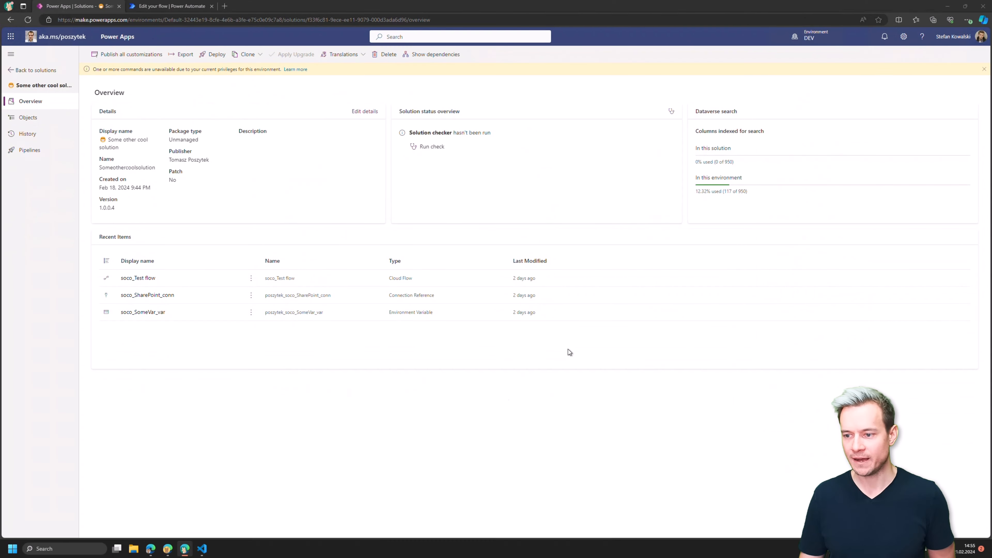
left_click(813, 39)
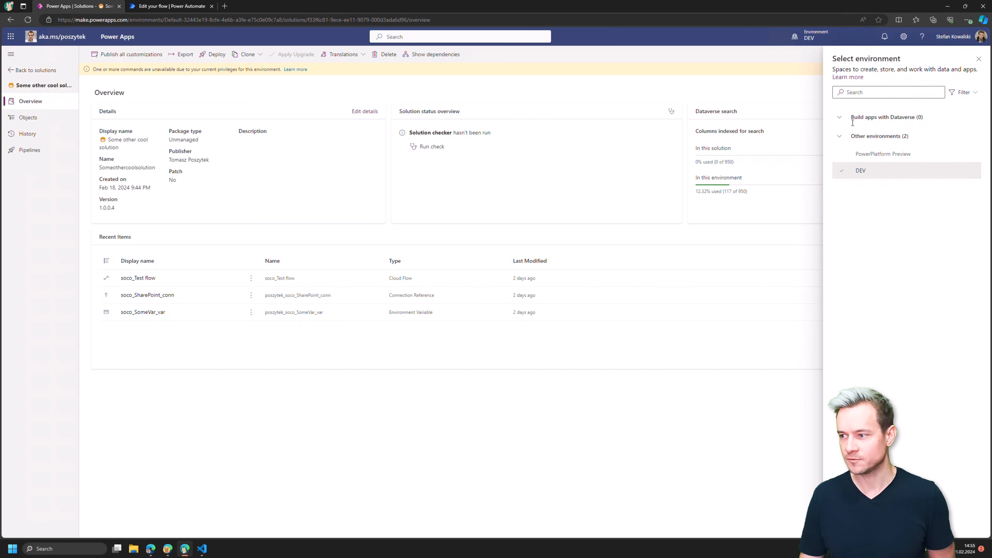
mouse_move(915, 152)
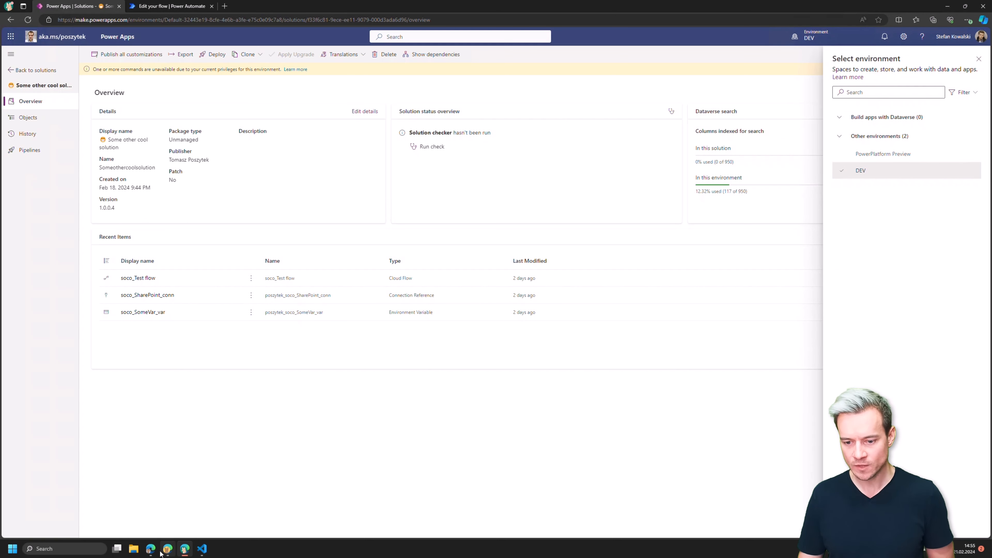
mouse_move(155, 551)
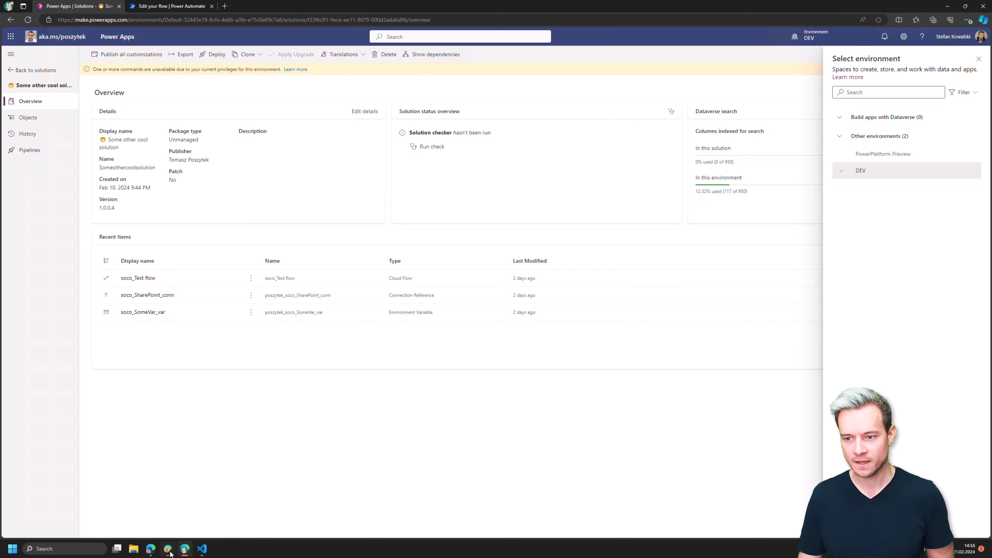
Switch to the stage owner's browser window and open the Pipelines approval solution in Power Automate.
left_click(168, 549)
left_click(974, 42)
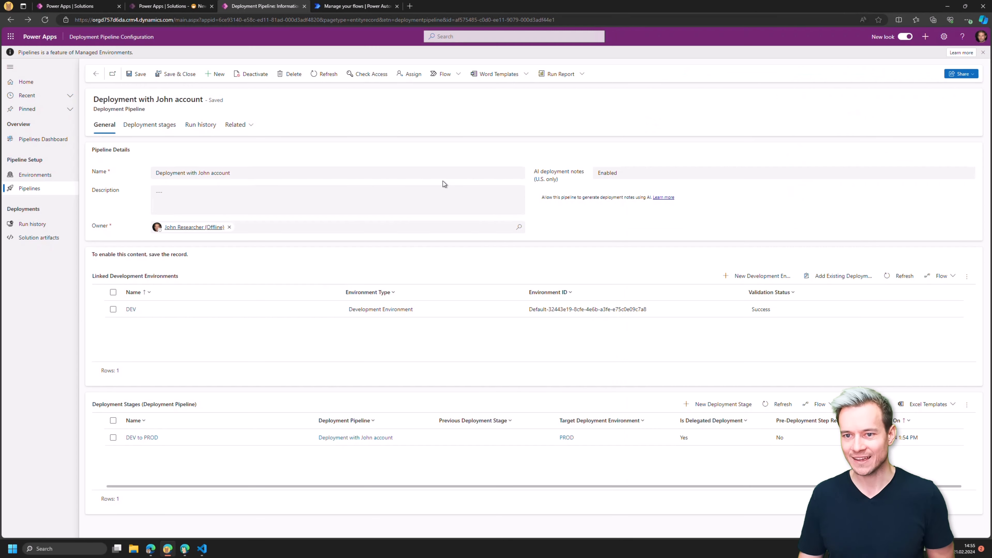
left_click(338, 11)
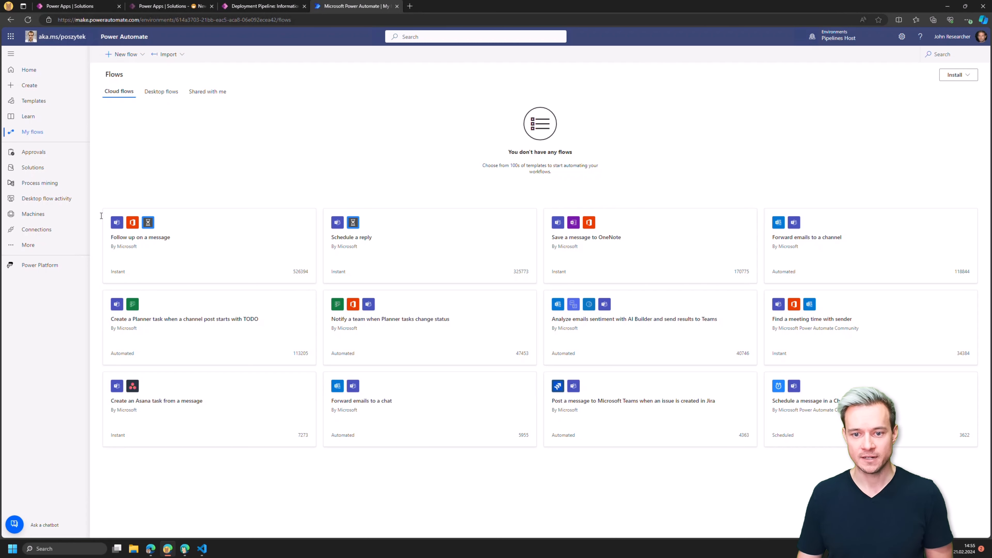
left_click(39, 170)
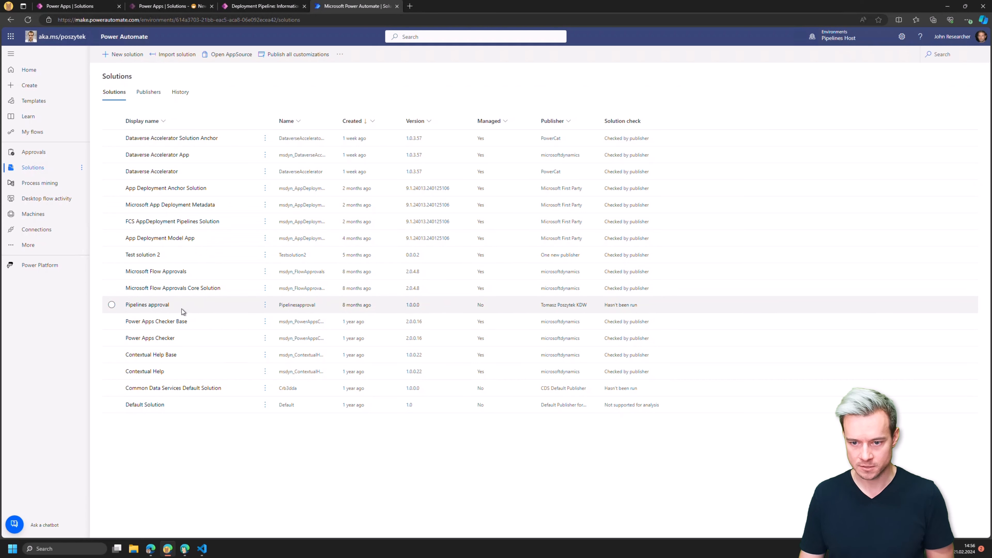
left_click(161, 306)
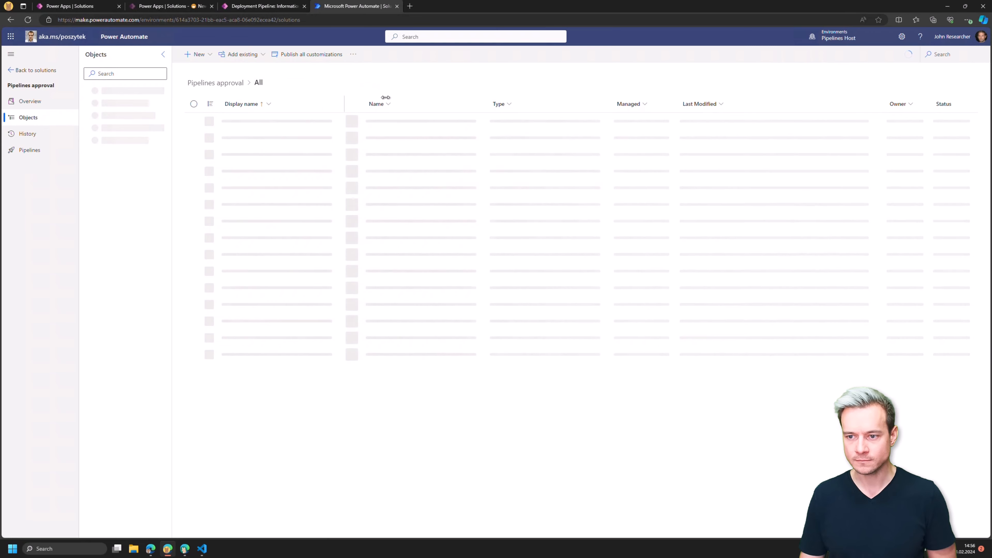
left_click_drag(386, 98, 406, 98)
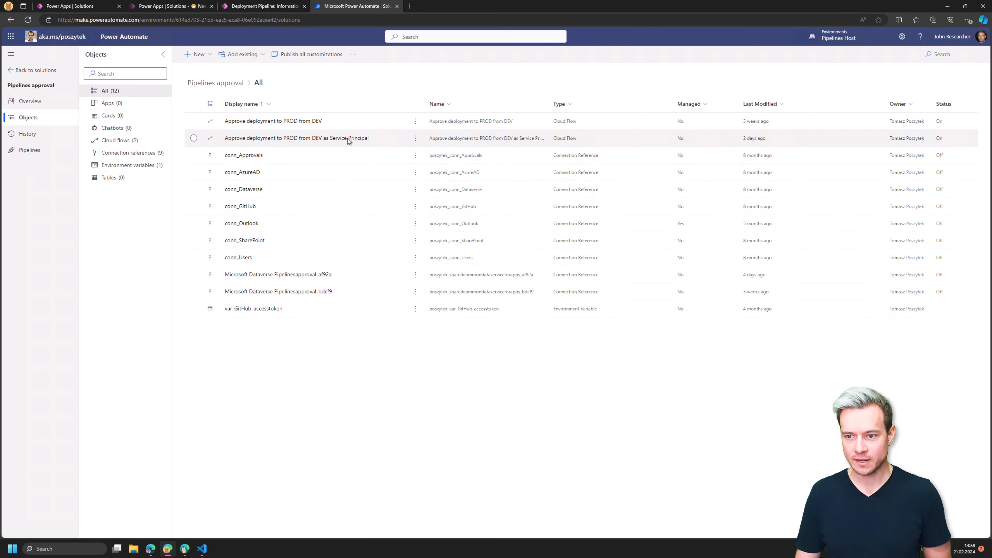
Save a copy of the Approve deployment to PROD from DEV as Service Principal flow, dropping the copy prefix and replacing Service Principal with the stage owner's first name.
left_click(323, 139)
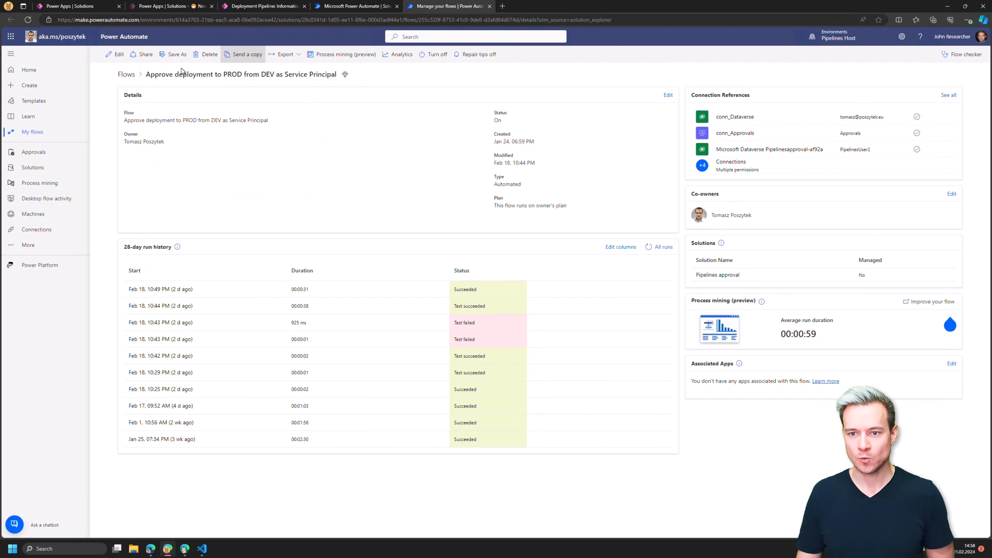
left_click(163, 55)
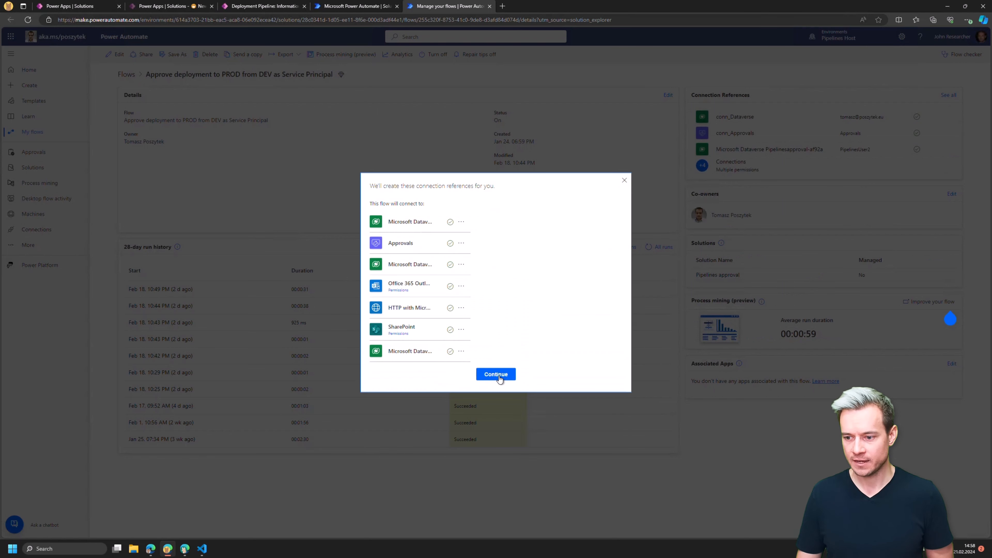
left_click(496, 374)
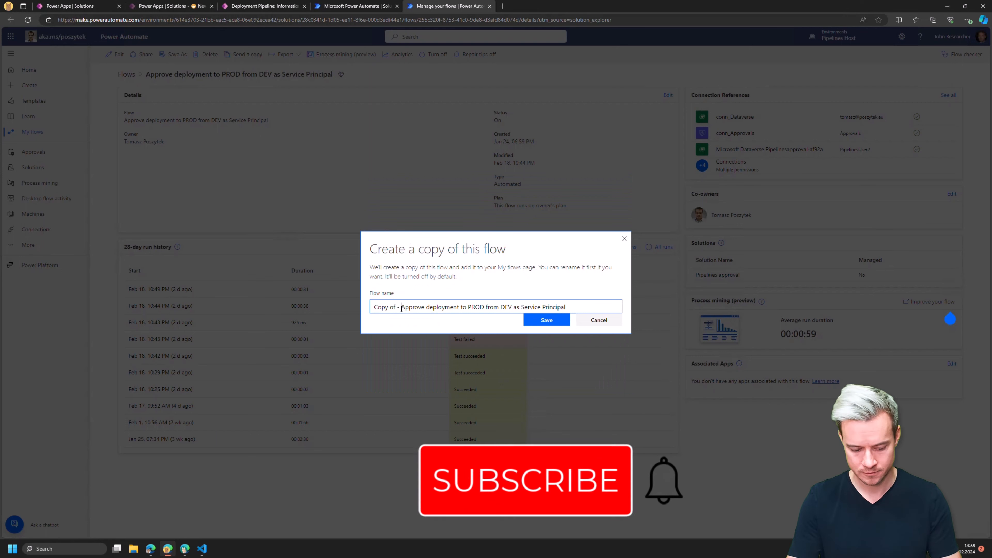
key("shift+Home")
key("BackSpace")
key("End")
key("ctrl+shift+Left")
key("ctrl+shift+Left")
key("ctrl+shift+Left")
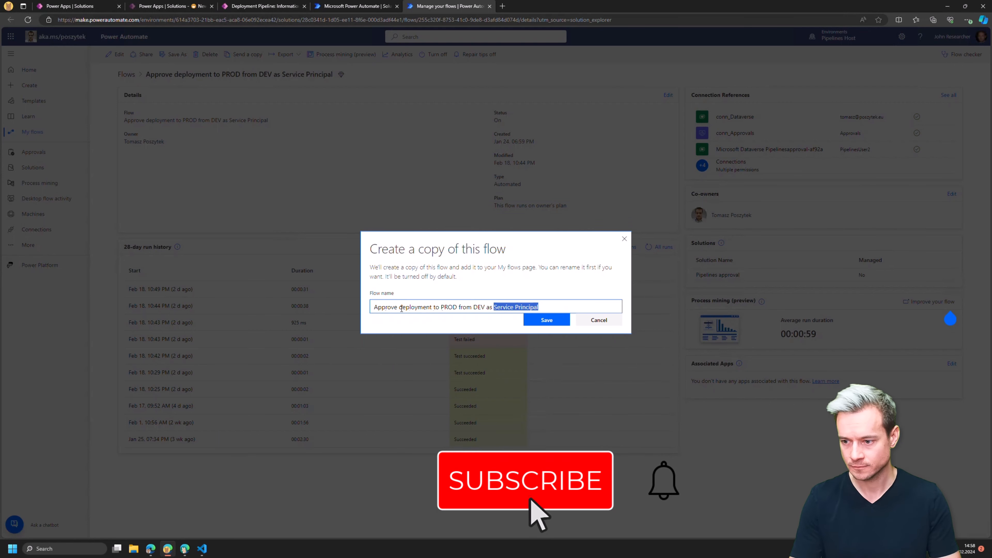
type("as John")
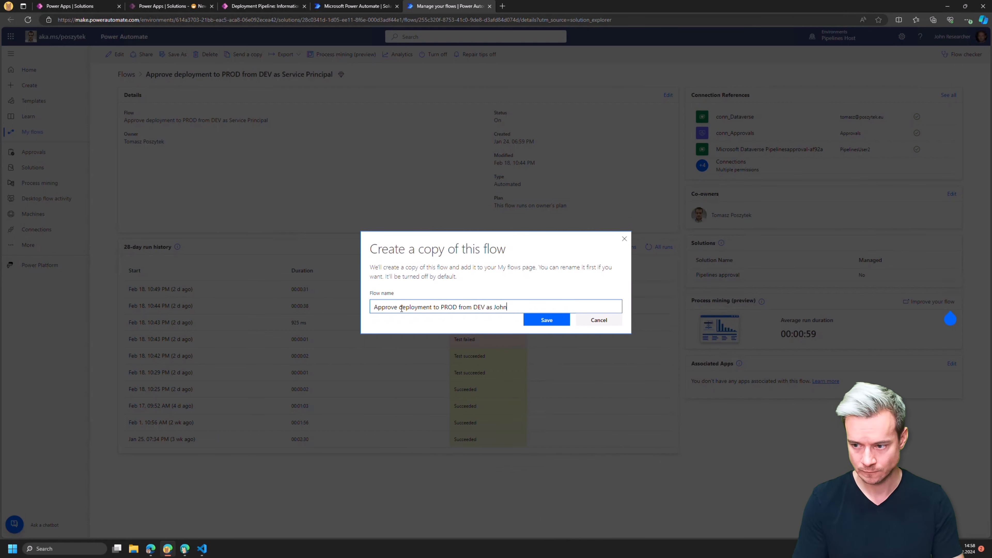
left_click(546, 321)
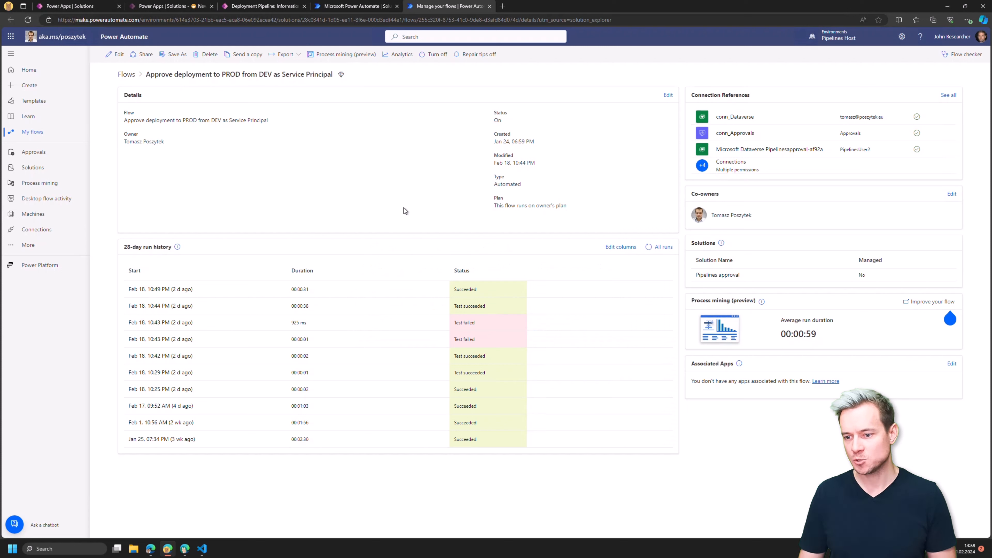
left_click(489, 6)
left_click(546, 316)
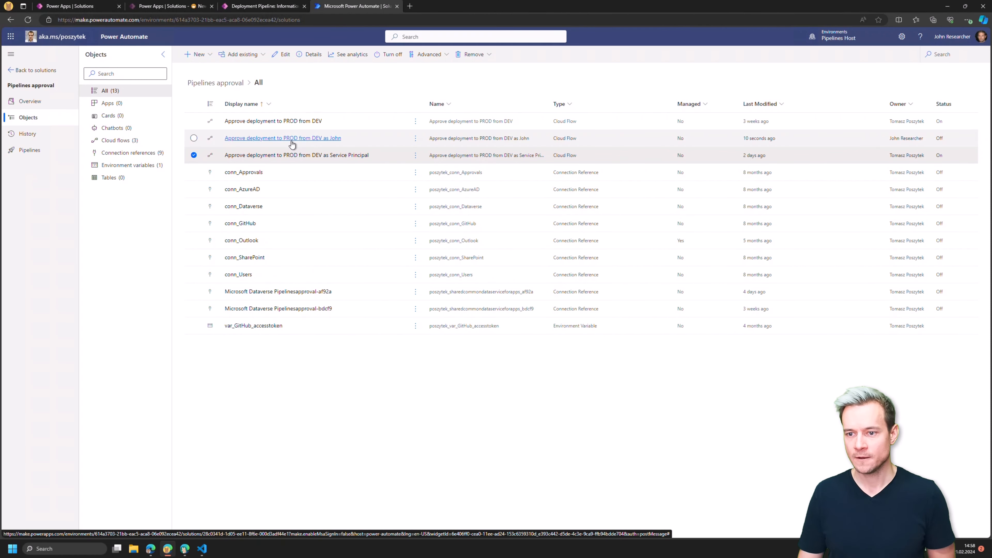
Open the copied approval flow from the solution's objects and start editing it in the designer.
left_click(291, 142)
left_click(291, 139)
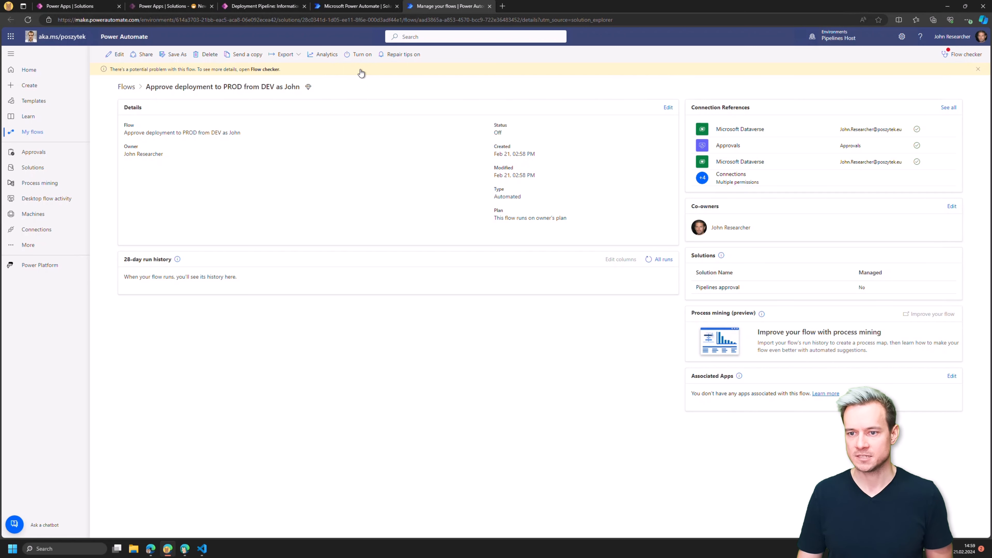
left_click(116, 57)
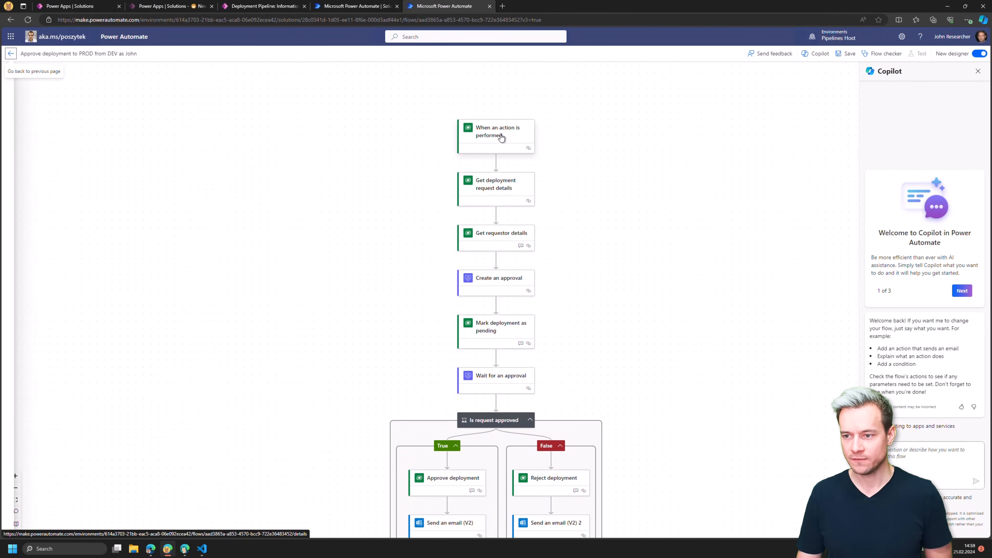
Examine the flow's trigger and the parameters of the Create an approval action.
left_click(502, 137)
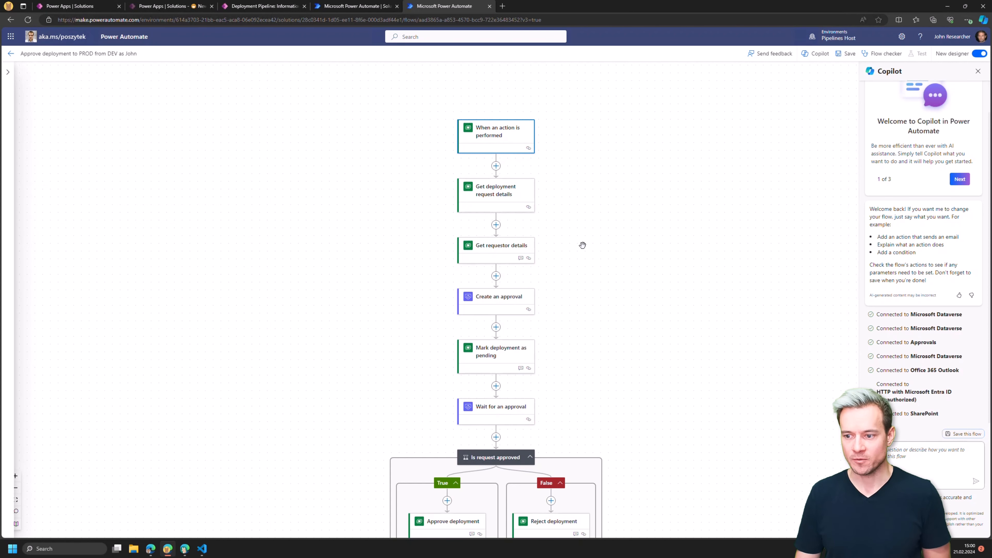
scroll(583, 245, "down", 1)
left_click(479, 283)
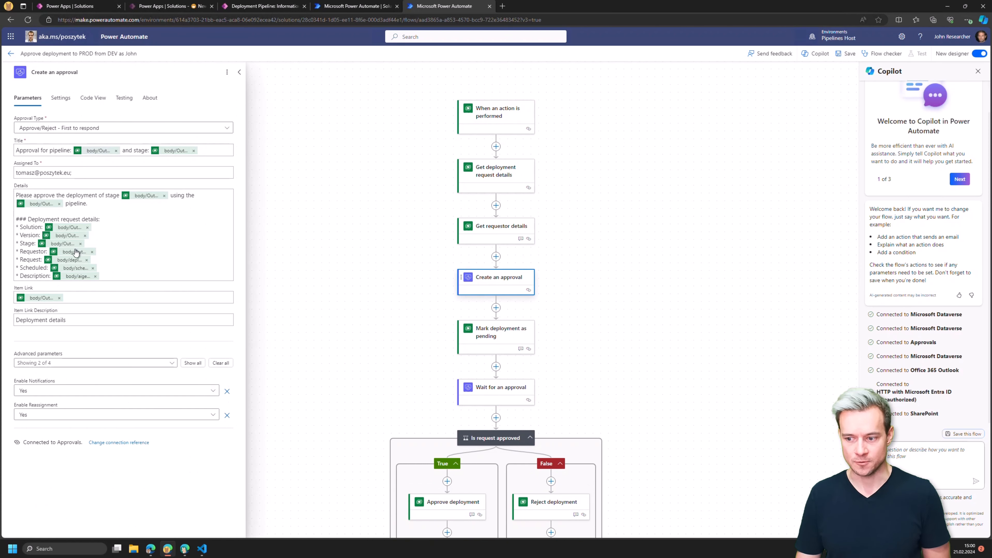
Create a new OAuth Microsoft Dataverse connection for the Mark deployment as pending action, signed in as the stage owner, and check the selected reference.
left_click(500, 337)
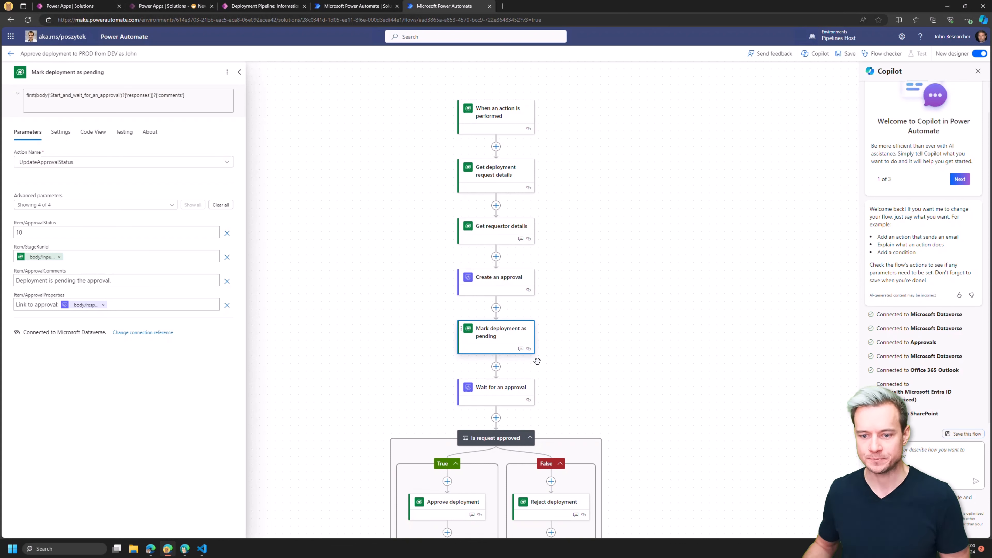
left_click(153, 336)
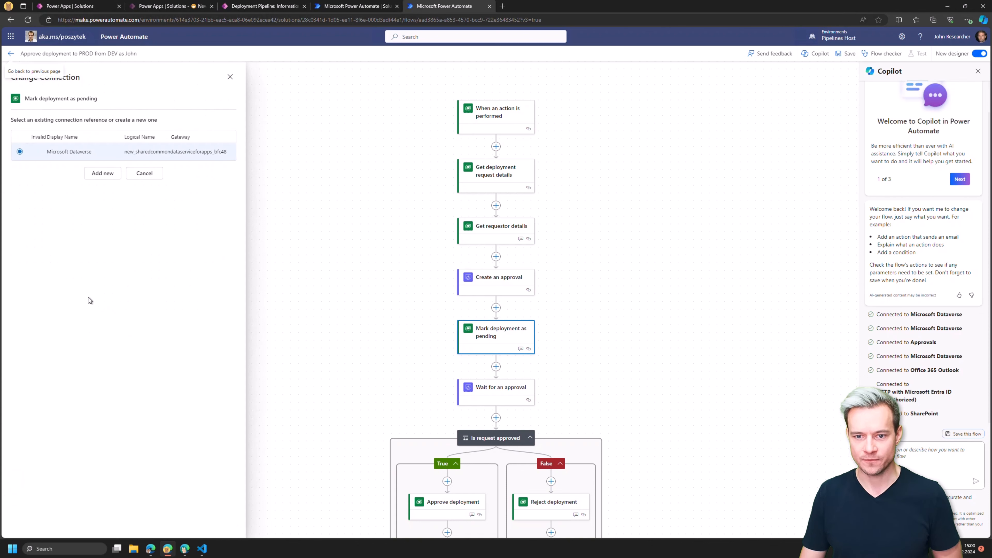
left_click(98, 175)
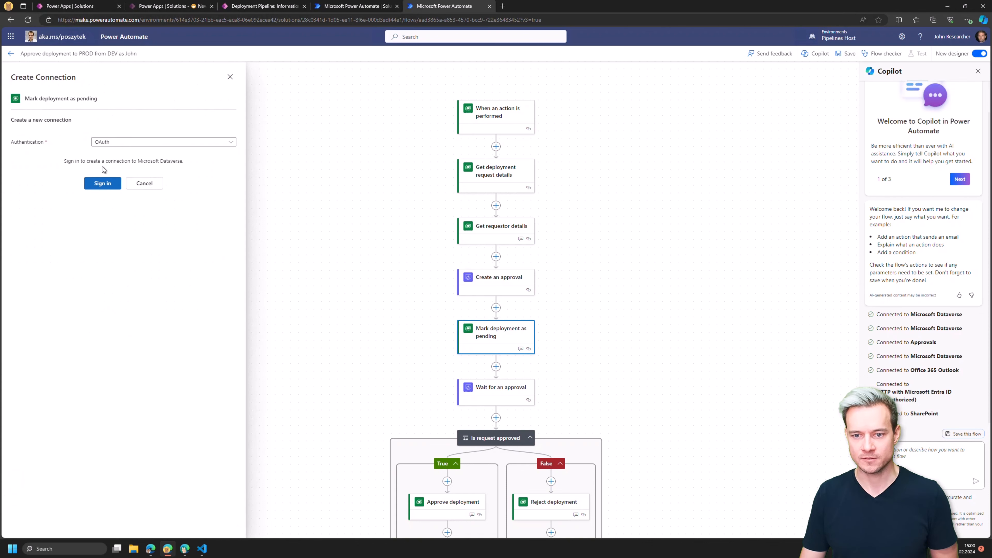
left_click(99, 186)
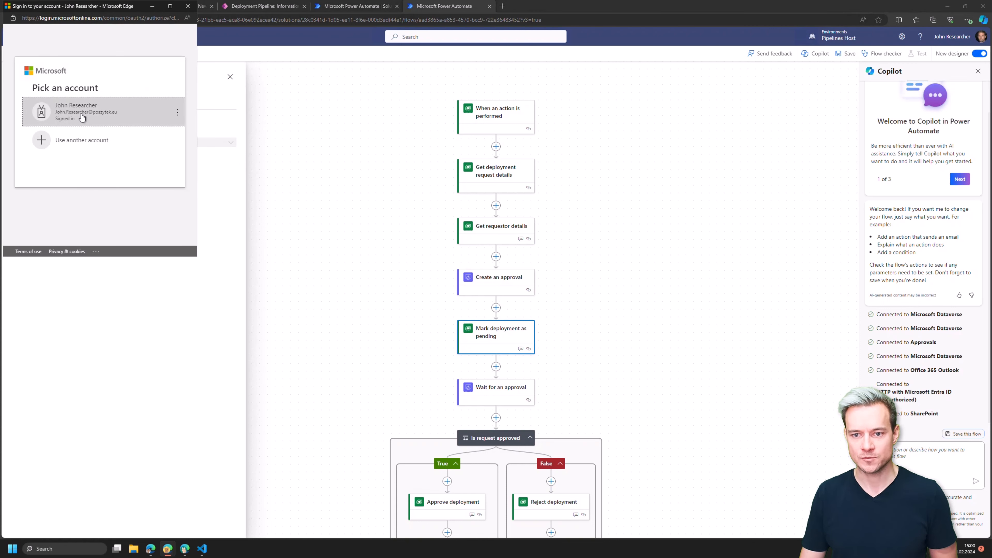
left_click(79, 114)
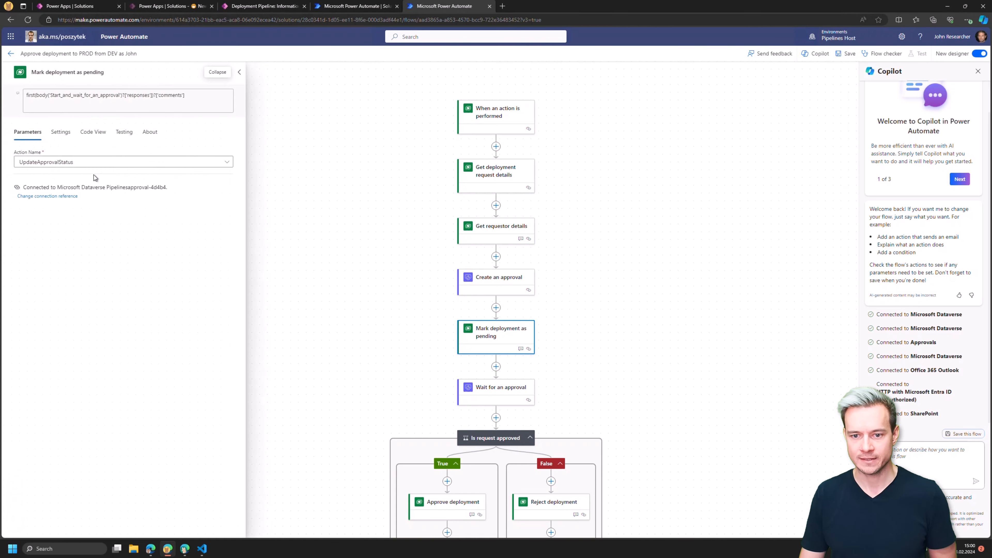
left_click(65, 340)
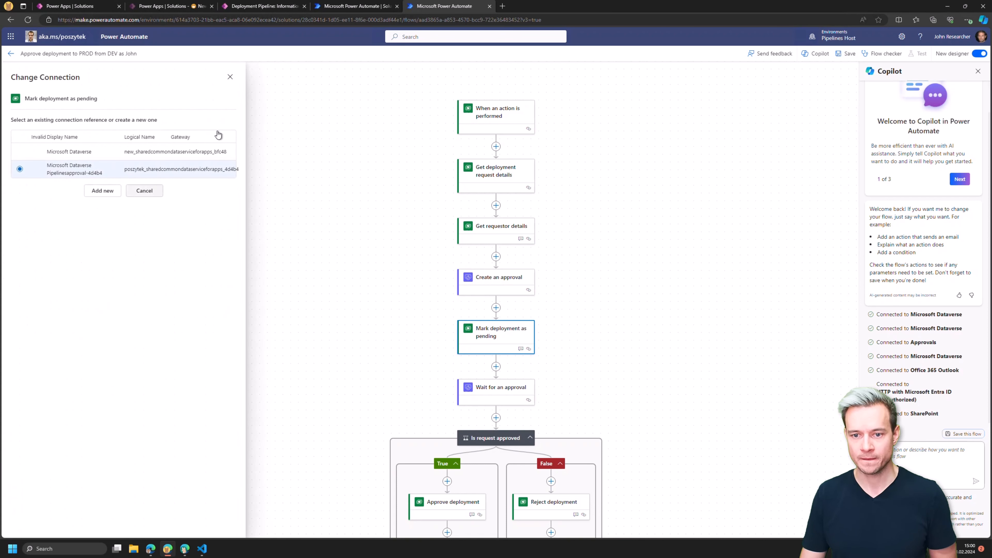
left_click(230, 78)
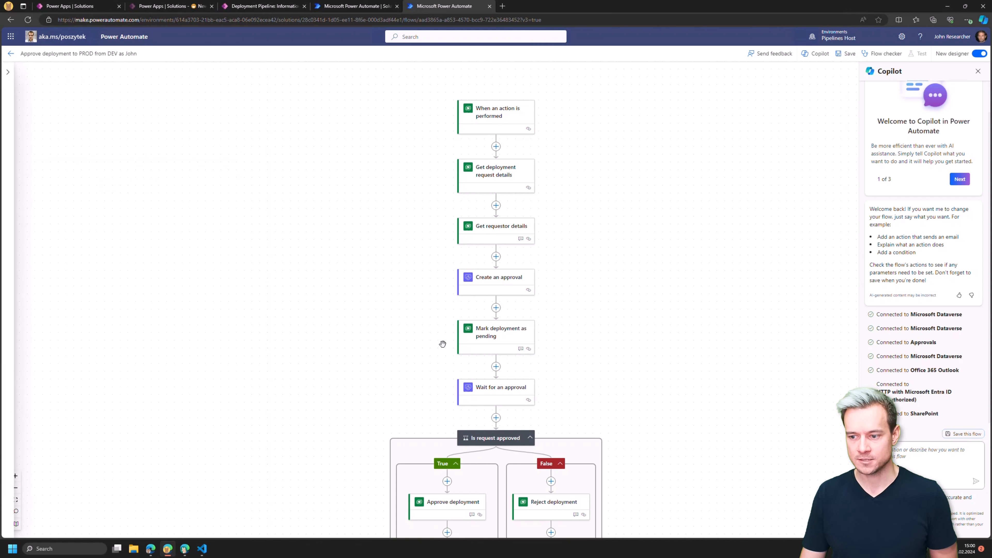
left_click(507, 336)
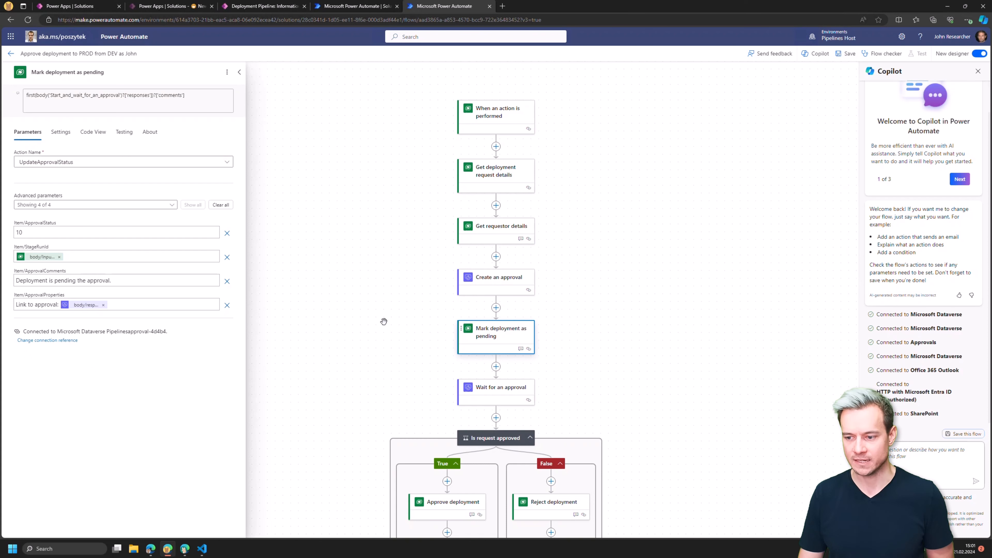
Change the connection reference of the Approve deployment action to Microsoft Dataverse Pipelinesapproval-4d4b4.
scroll(384, 321, "down", 1)
scroll(381, 358, "down", 2)
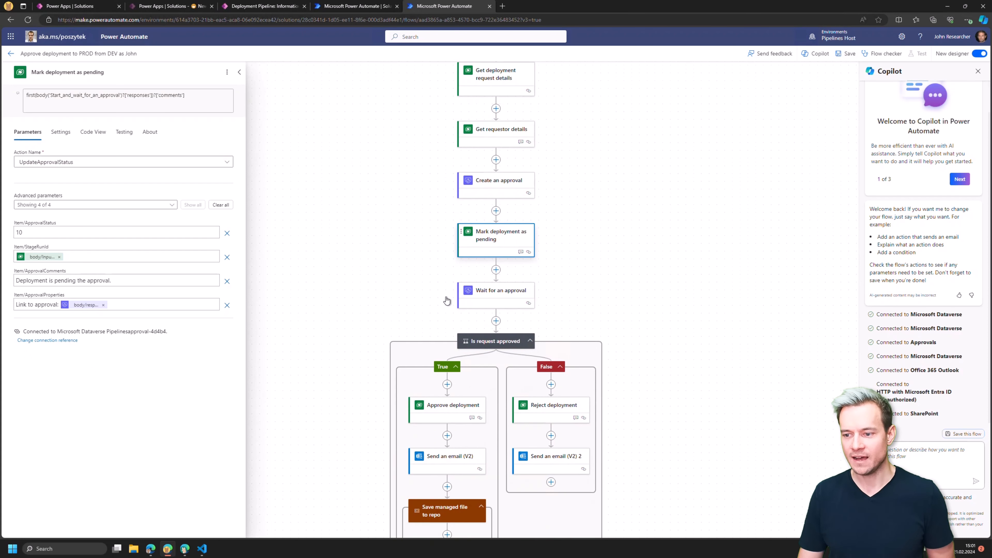
left_click(462, 410)
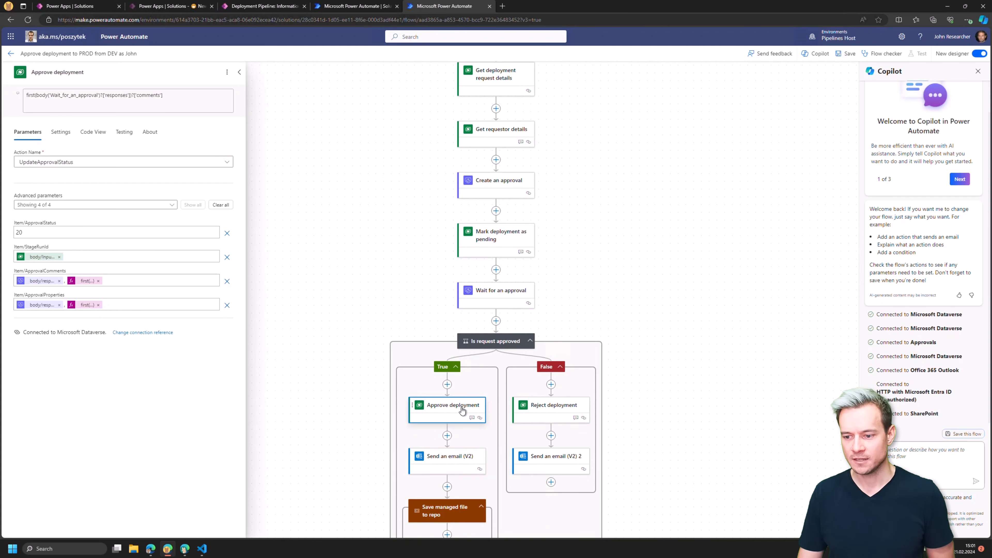
left_click(152, 336)
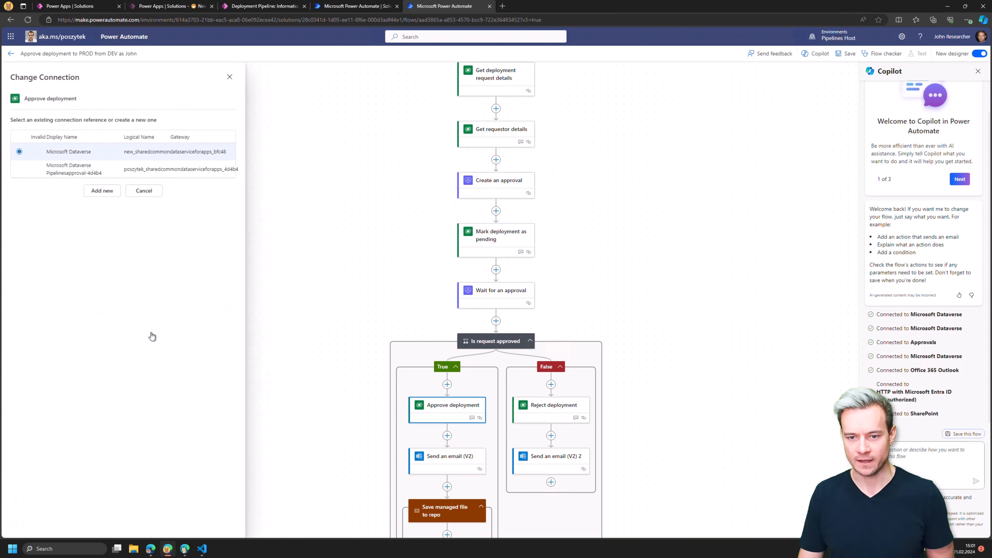
left_click(70, 171)
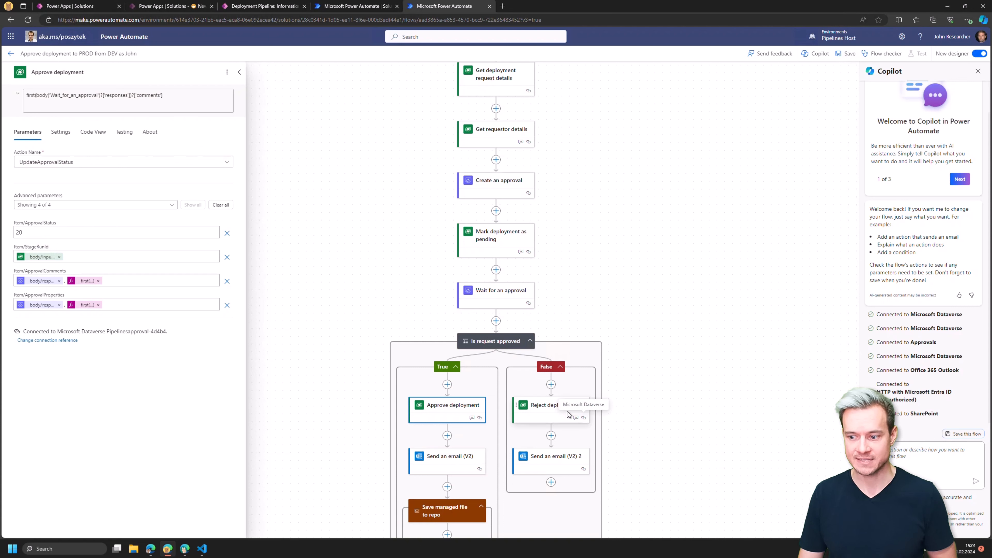
Change the connection reference of the Reject deployment action to Microsoft Dataverse Pipelinesapproval-4d4b4.
left_click(552, 410)
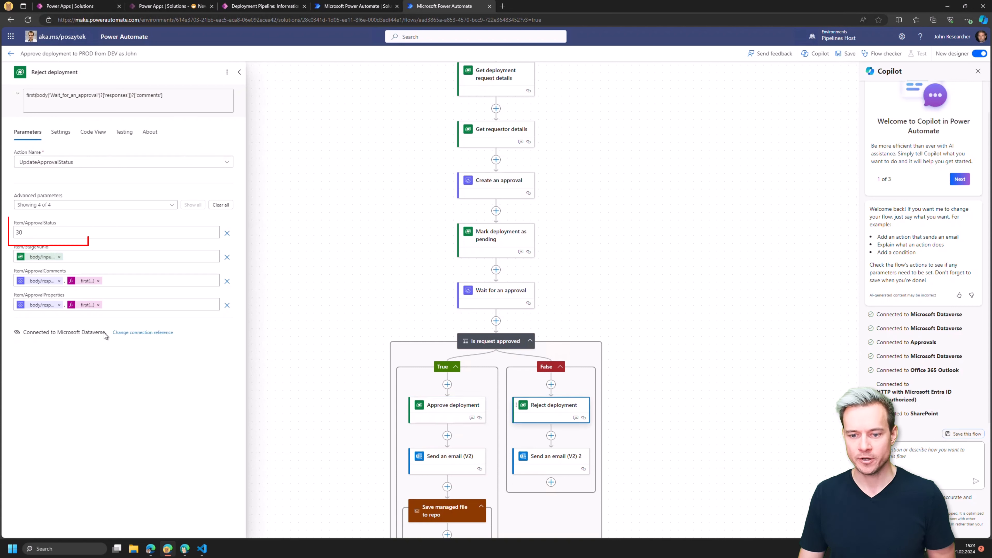
left_click(128, 333)
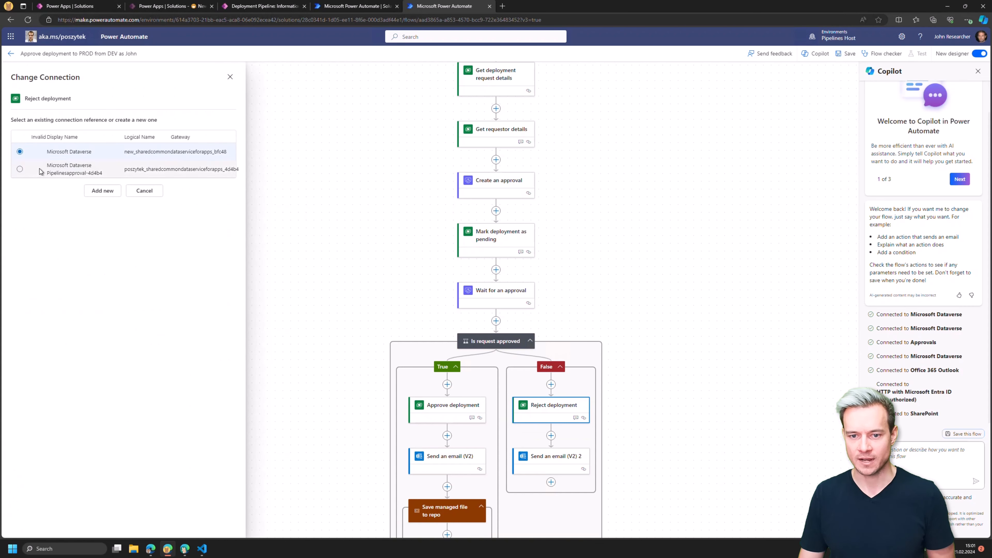
left_click(102, 168)
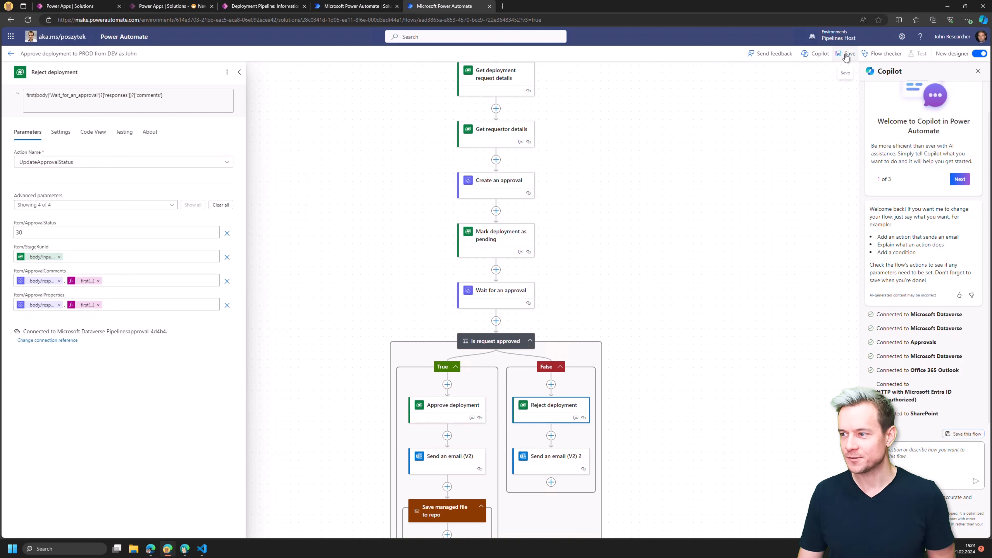
Examine the three trigger conditions of the When an action is performed trigger, including the end of the PreExportStepStatus condition.
scroll(630, 155, "up", 5)
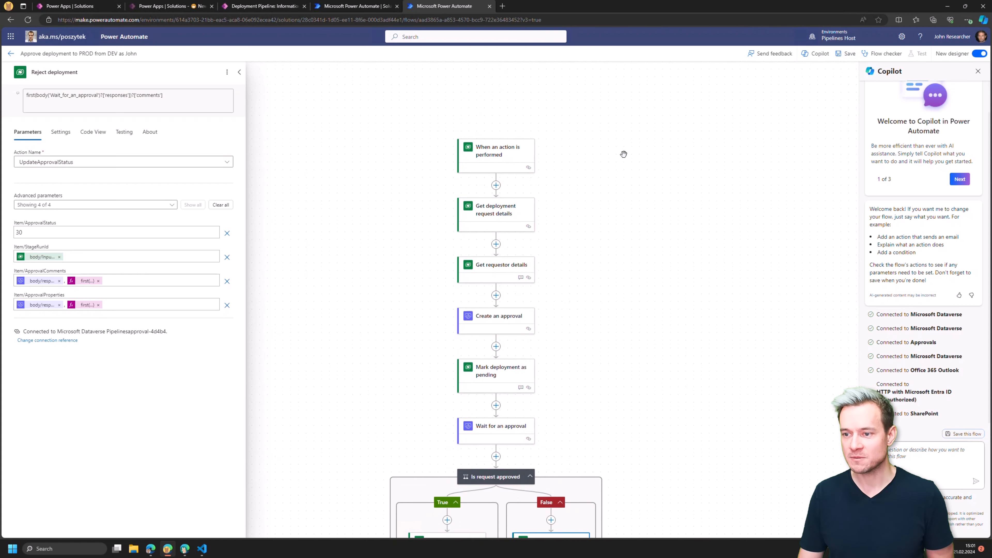
left_click(491, 195)
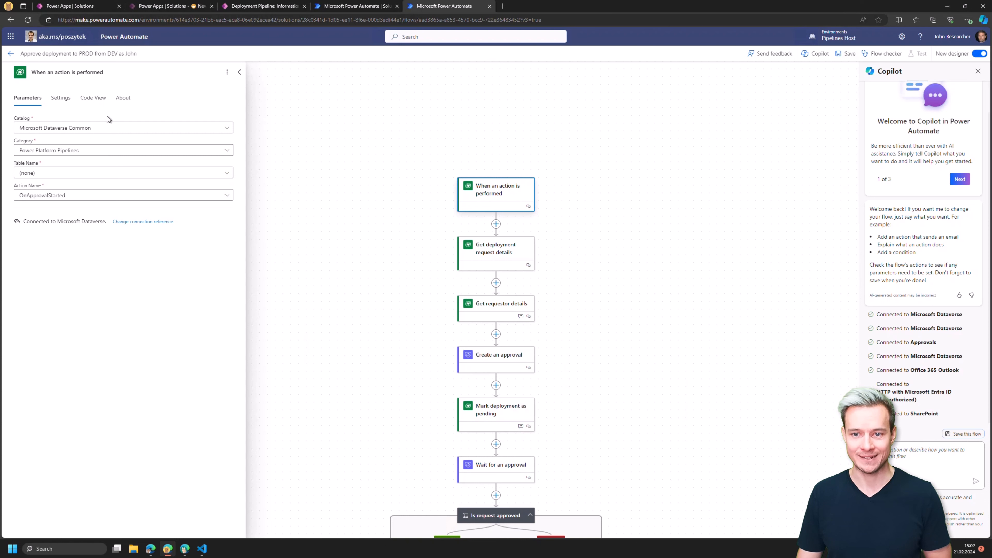
left_click(56, 98)
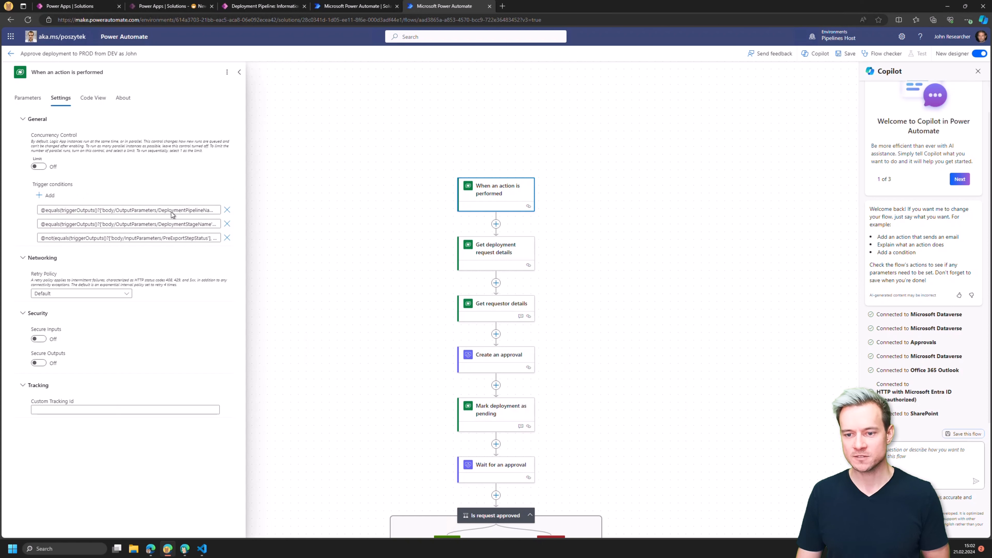
left_click(180, 210)
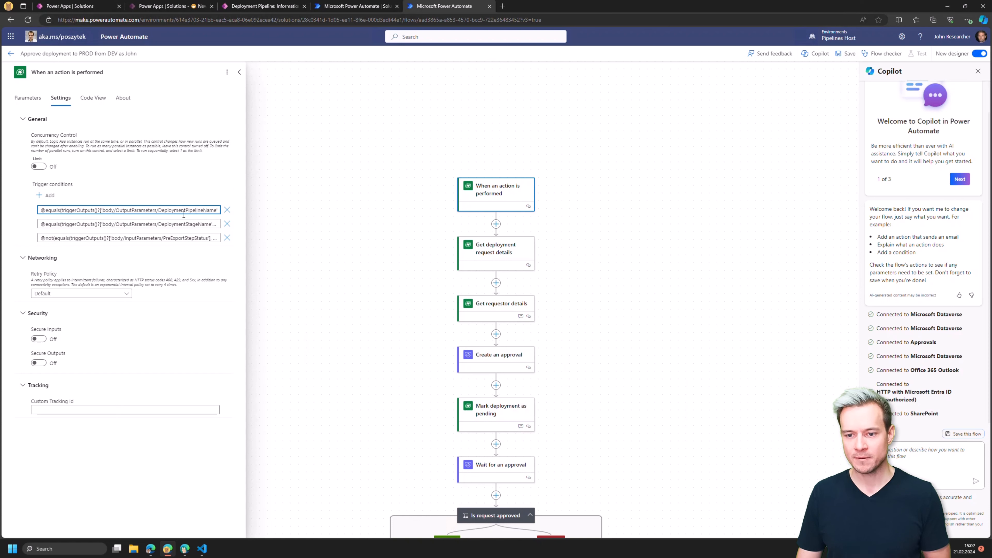
left_click(189, 224)
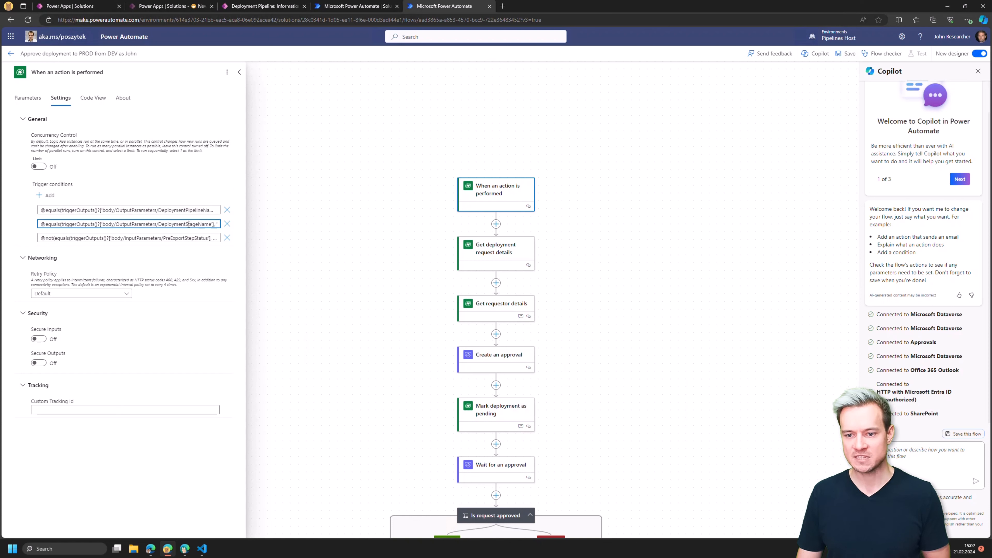
left_click(183, 239)
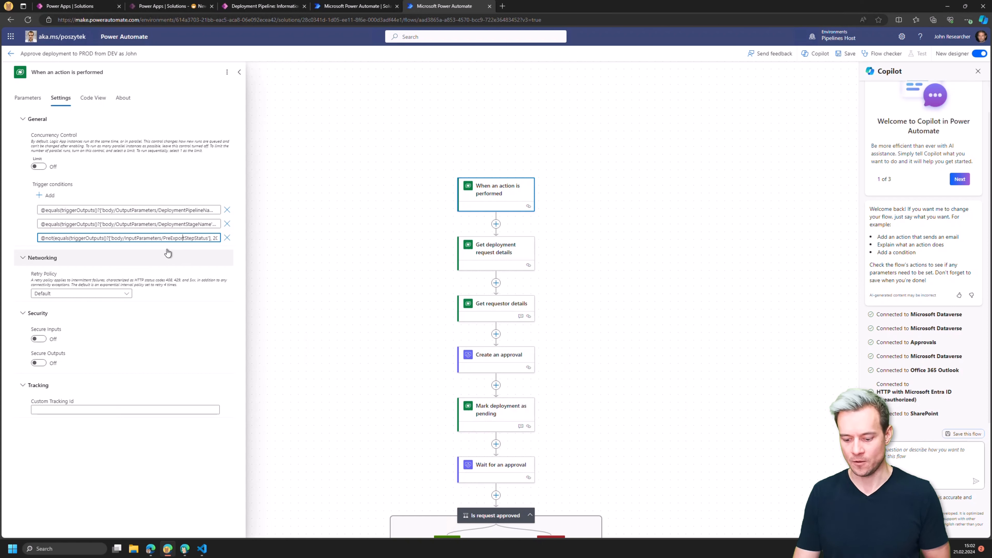
key("End")
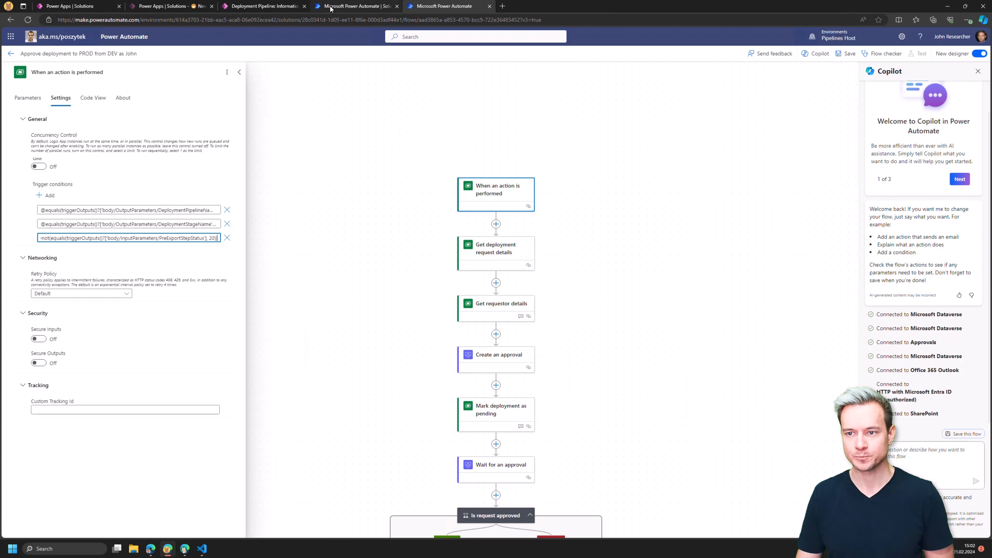
Replace the pipeline name in the DeploymentPipelineName trigger condition with the name copied from the pipeline record, and check the DeploymentStageName condition.
left_click(252, 7)
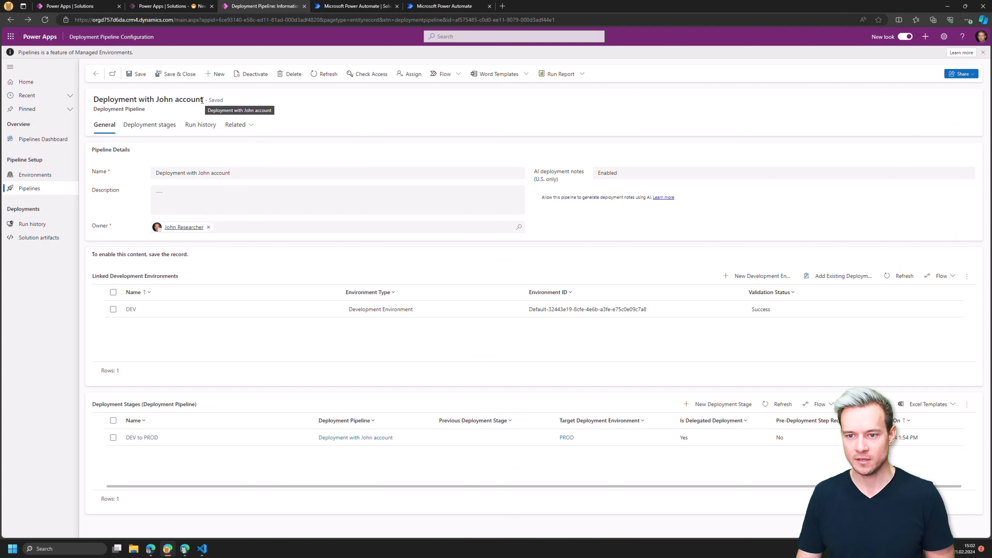
left_click_drag(201, 100, 94, 100)
key("ctrl+c")
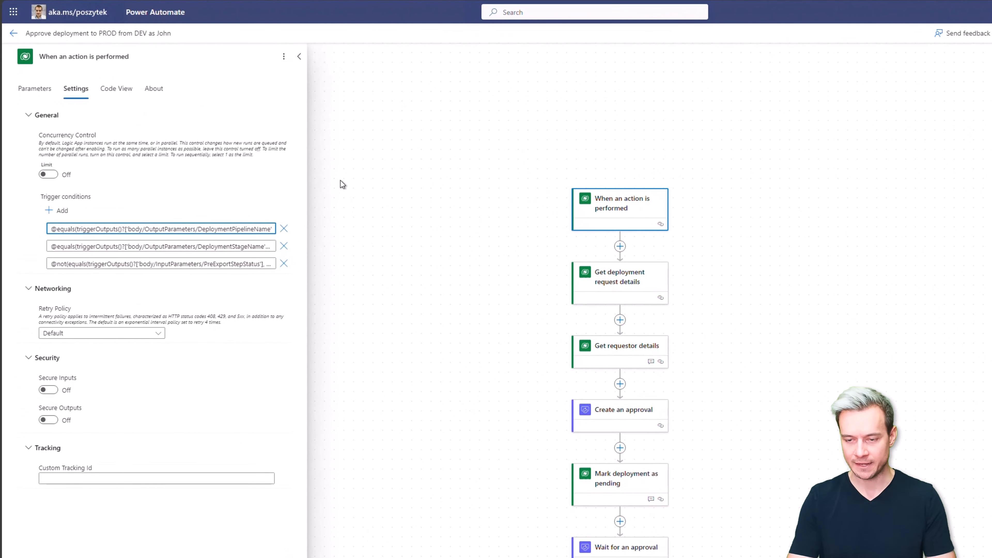
key("End")
key("Left")
key("Left")
key("ctrl+shift+Left")
key("ctrl+shift+Left")
key("ctrl+shift+Left")
key("ctrl+shift+Left")
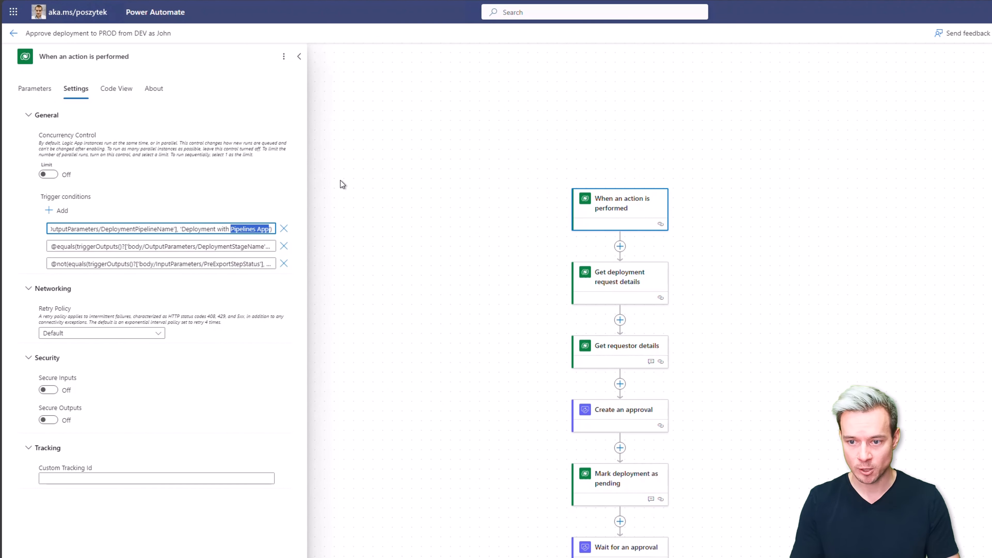
key("ctrl+v")
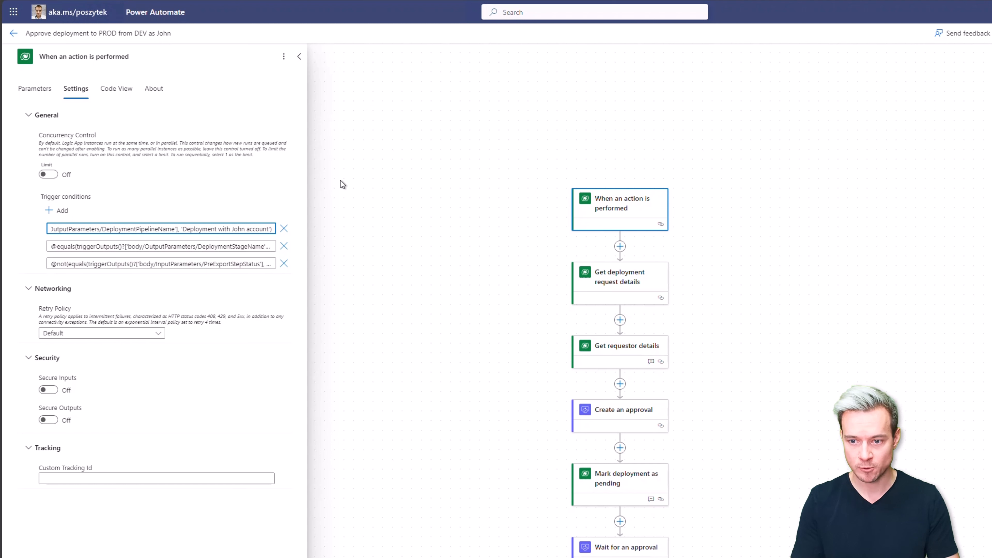
left_click(260, 246)
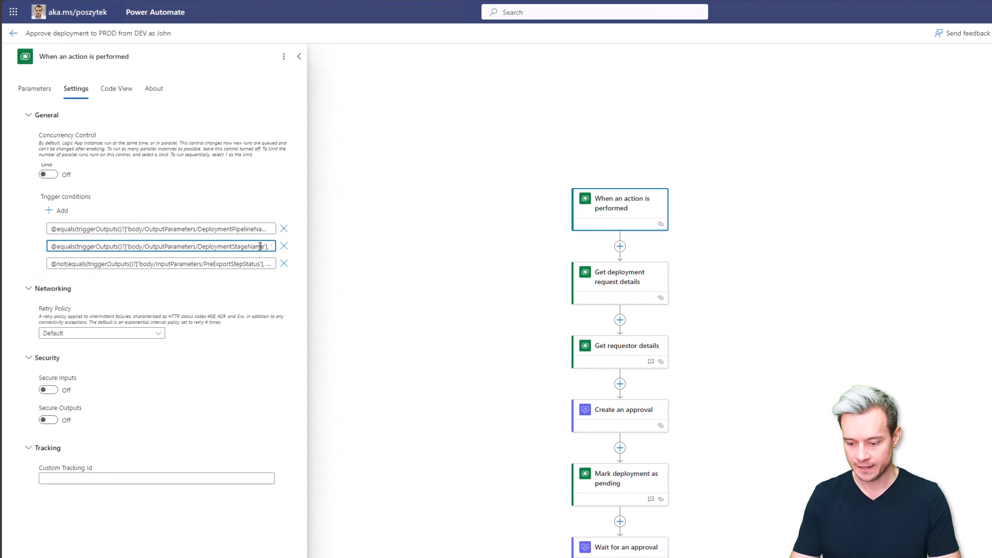
key("End")
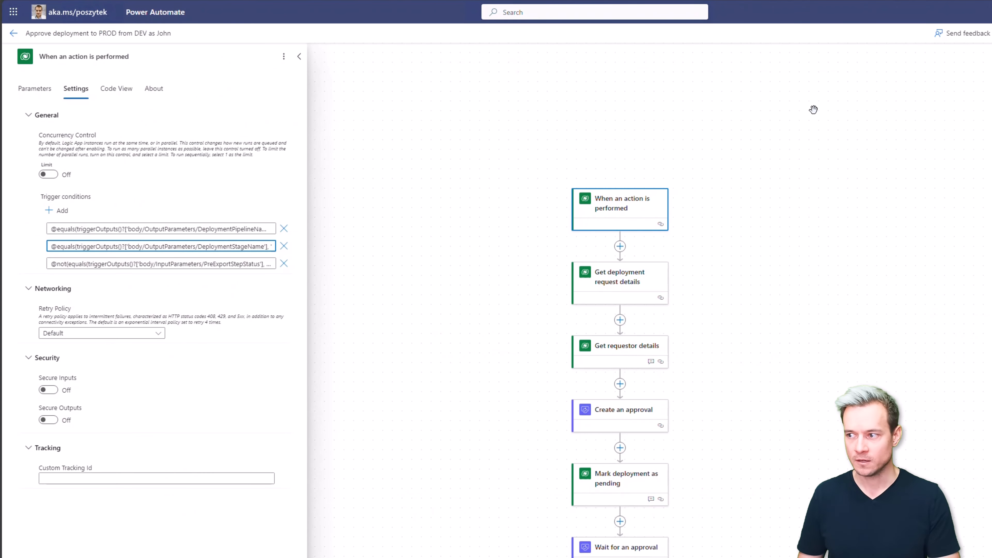
Save the approval flow and return to its details page, accepting the prompt to leave the designer.
left_click(843, 54)
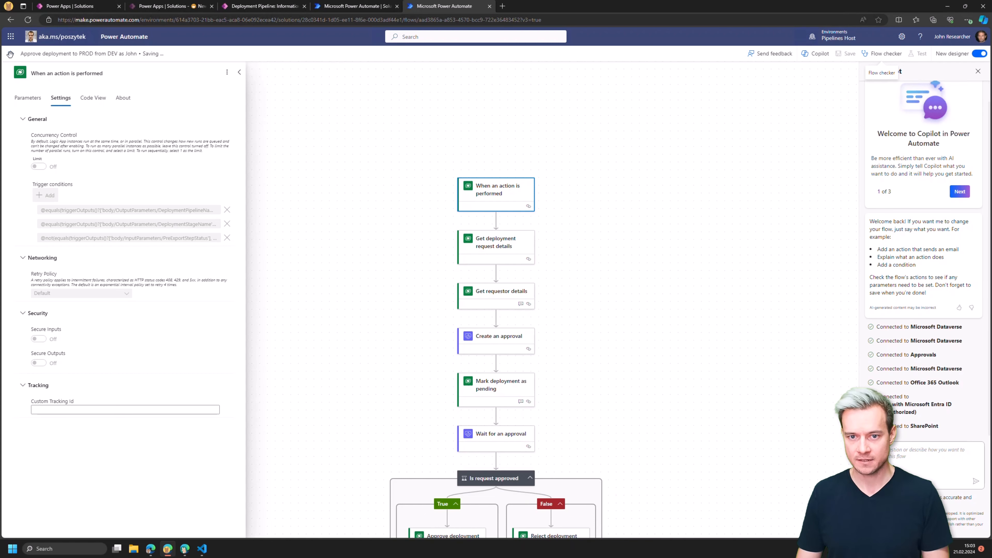
left_click(11, 55)
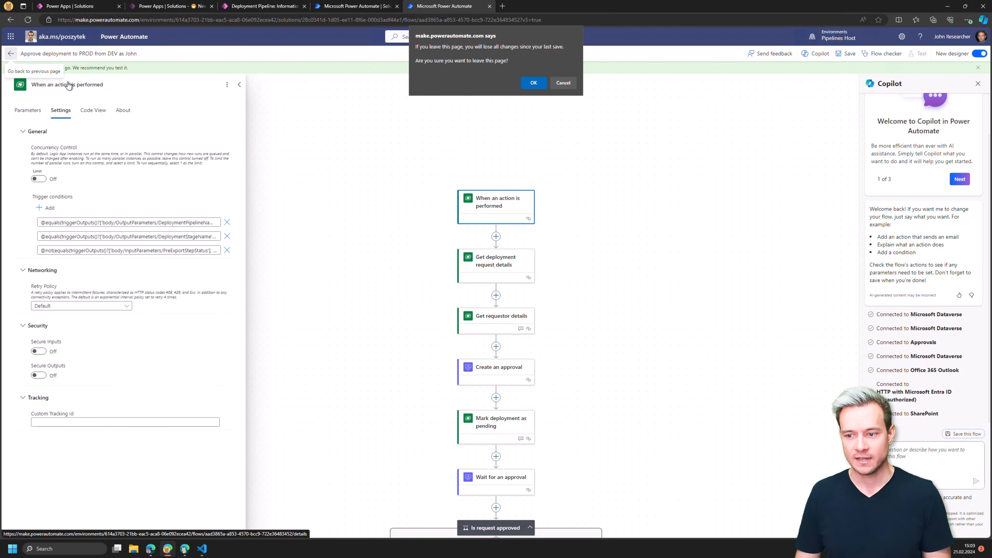
left_click(534, 83)
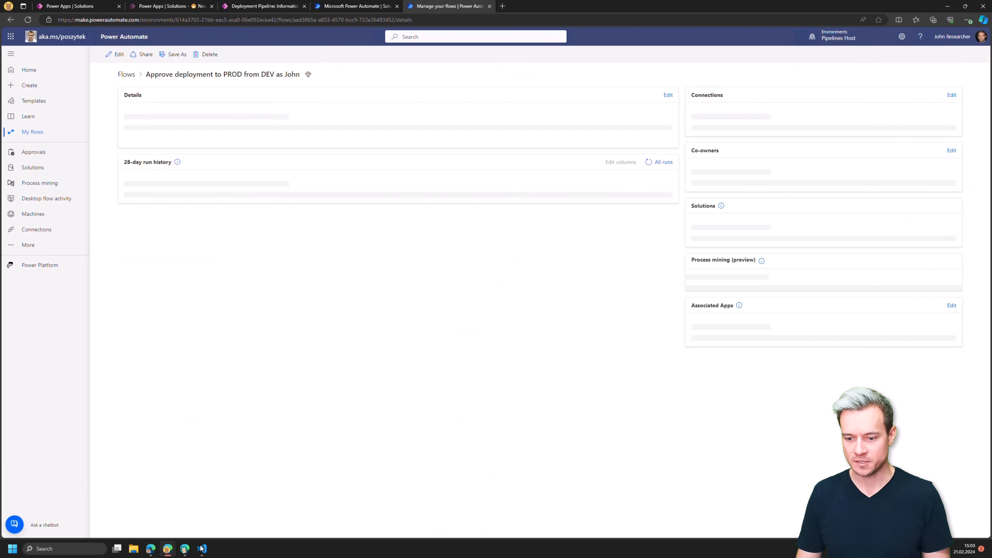
Switch to the maker's Power Apps window and start deploying Some other cool solution to the DEV to PROD stage, scheduled for now.
left_click(185, 550)
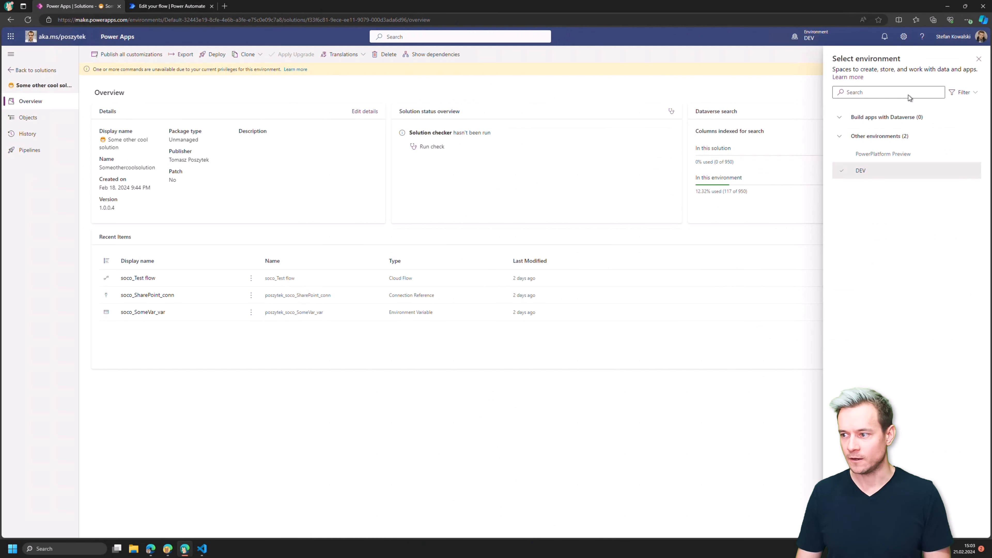
left_click(978, 59)
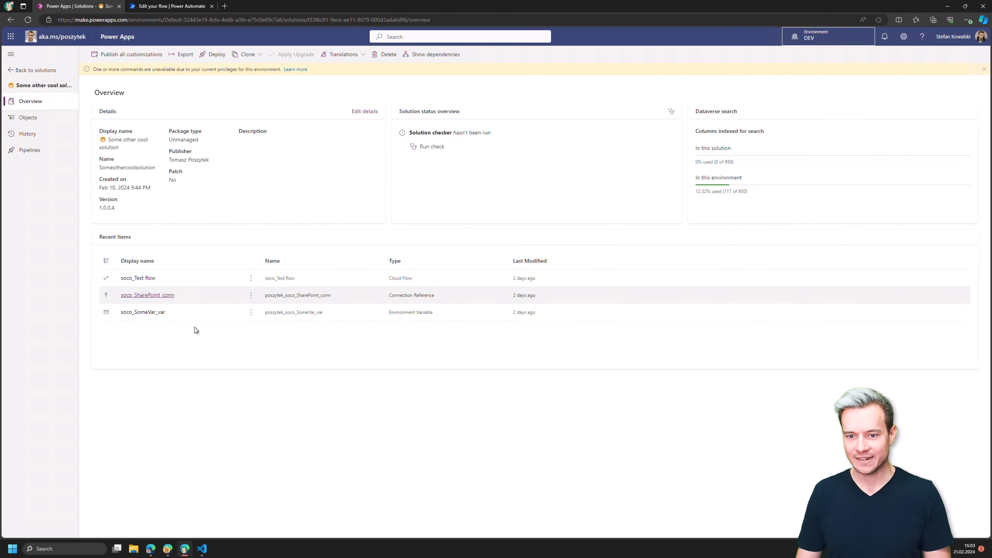
left_click(31, 153)
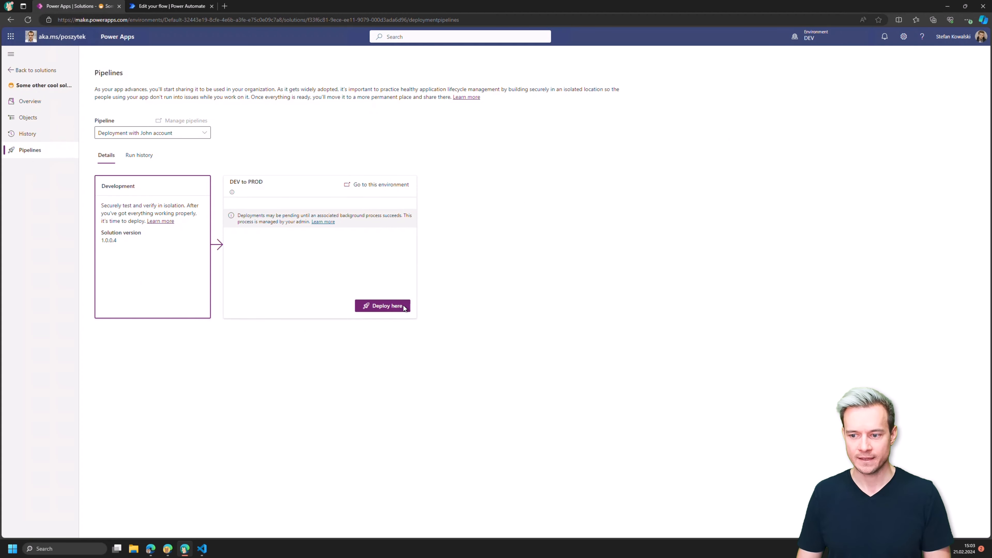
left_click(391, 308)
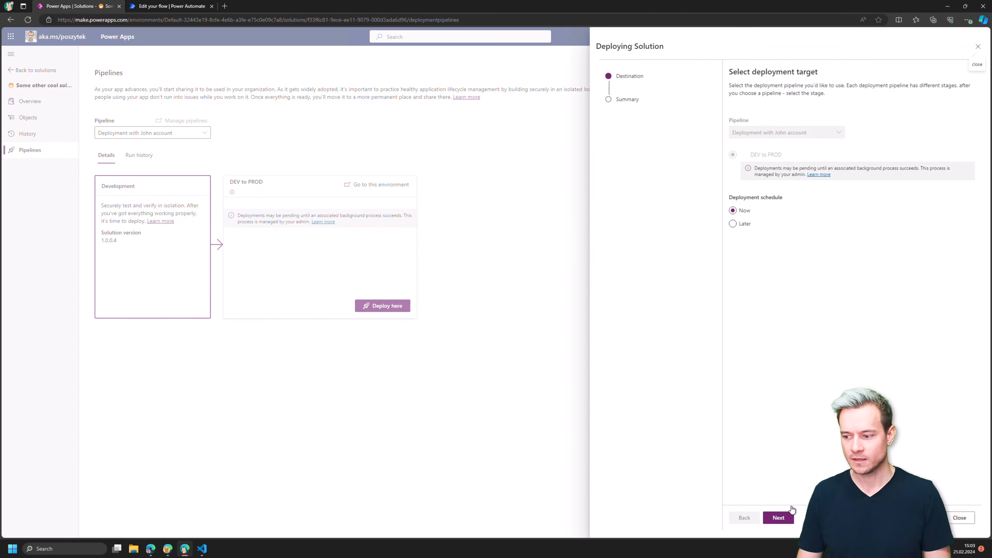
left_click(785, 518)
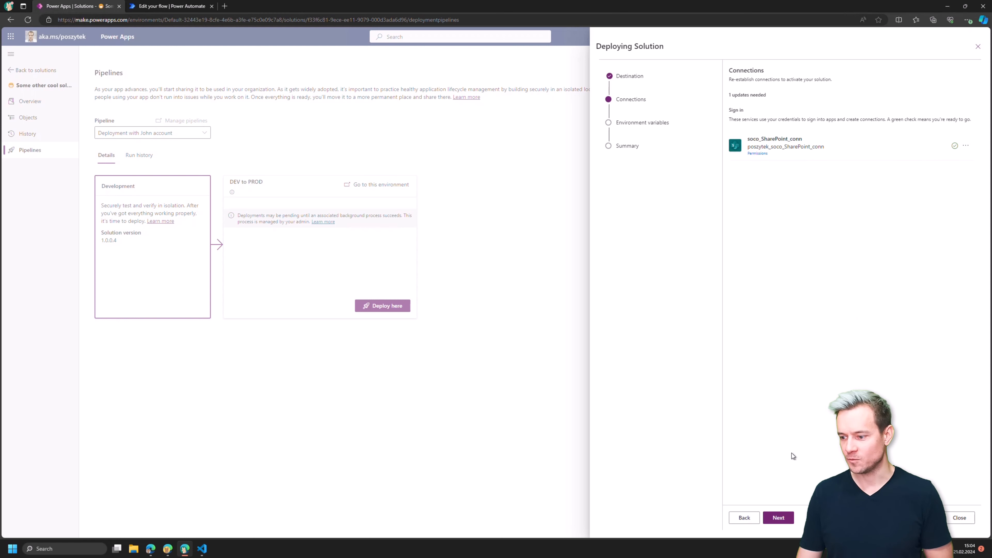
Keep the soco_SharePoint_conn connection and set the soco_SomeVar_var environment variable to Prod for the deployment.
left_click(779, 518)
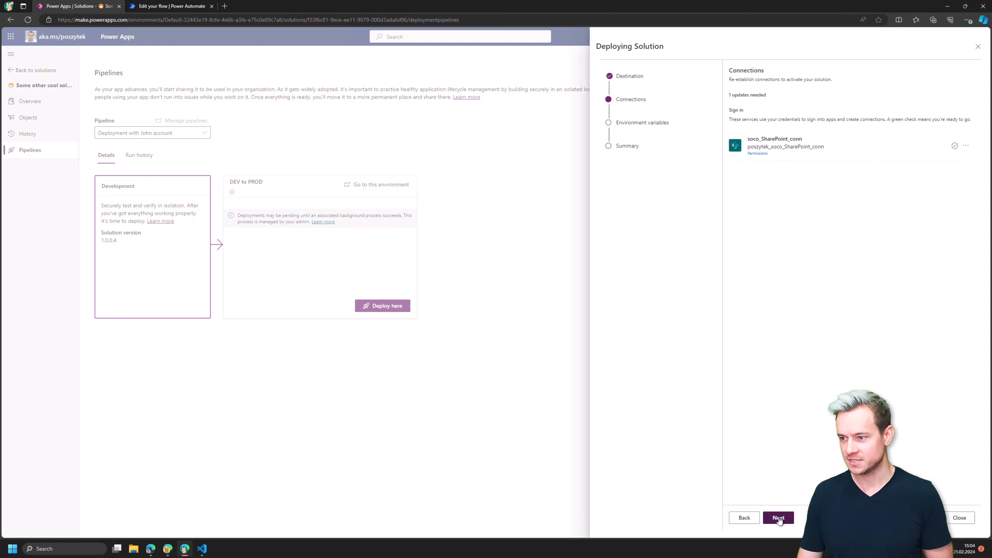
left_click_drag(747, 128, 709, 126)
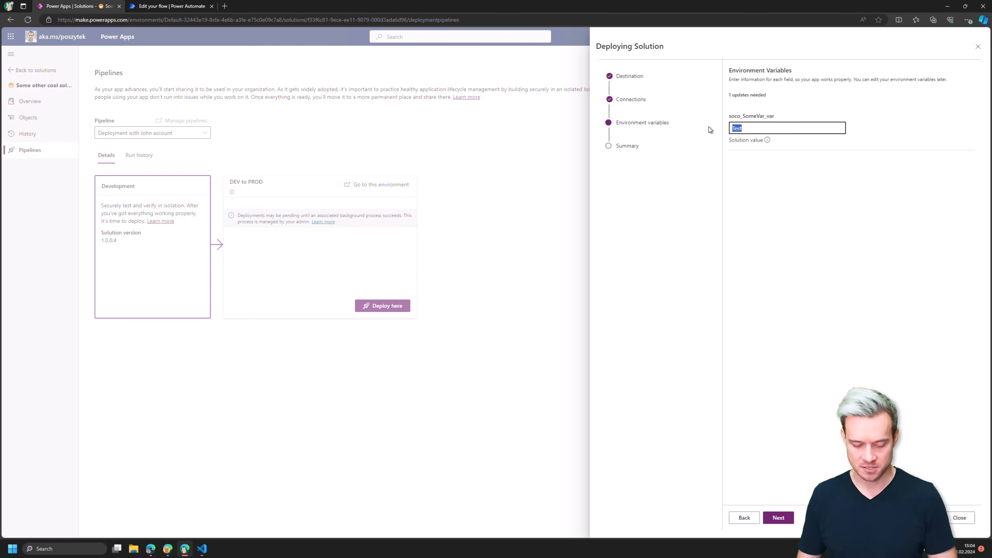
type("Prod")
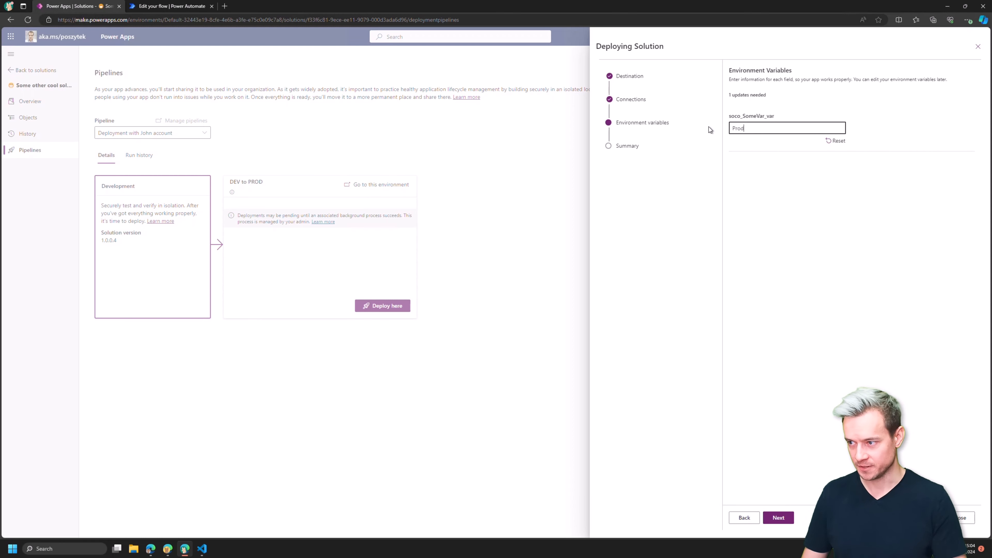
left_click(777, 517)
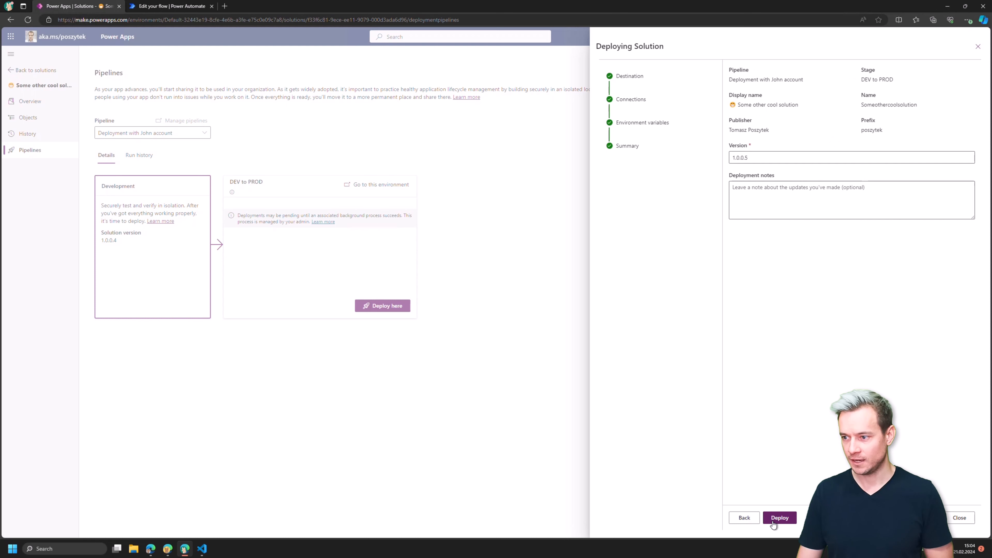
Enter the deployment note "Please deploy it. Business needs it very much!" and deploy solution version 1.0.0.5.
left_click(776, 193)
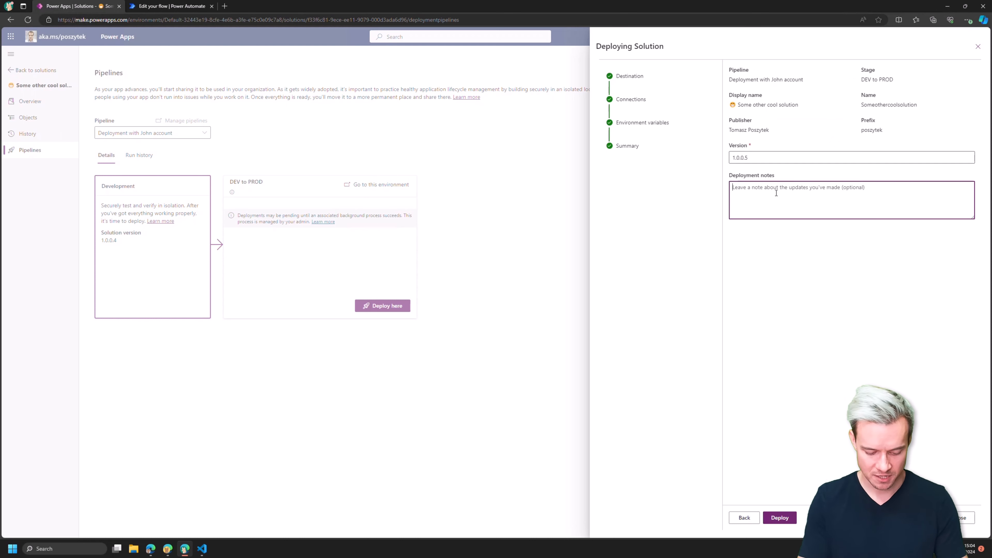
type("Please deploye")
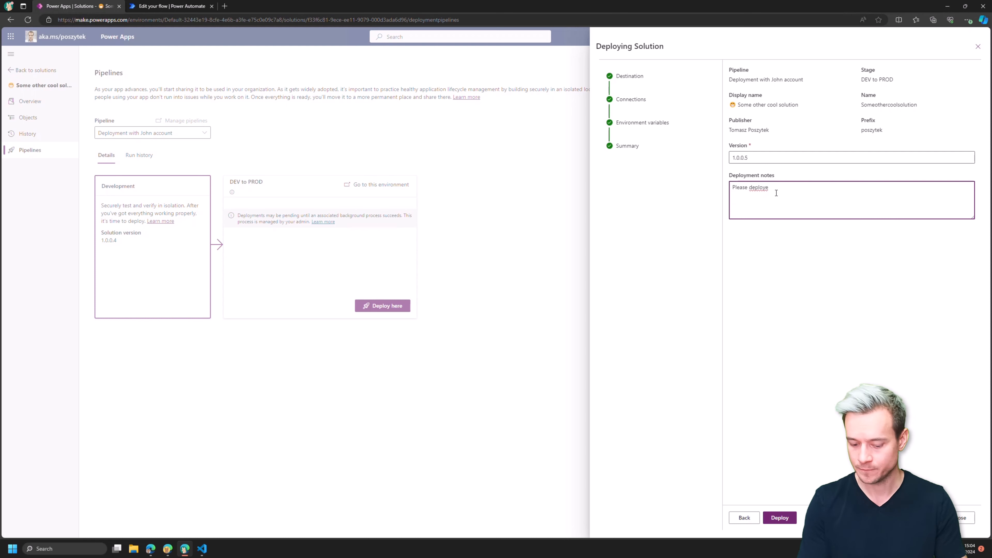
key("BackSpace")
type("i")
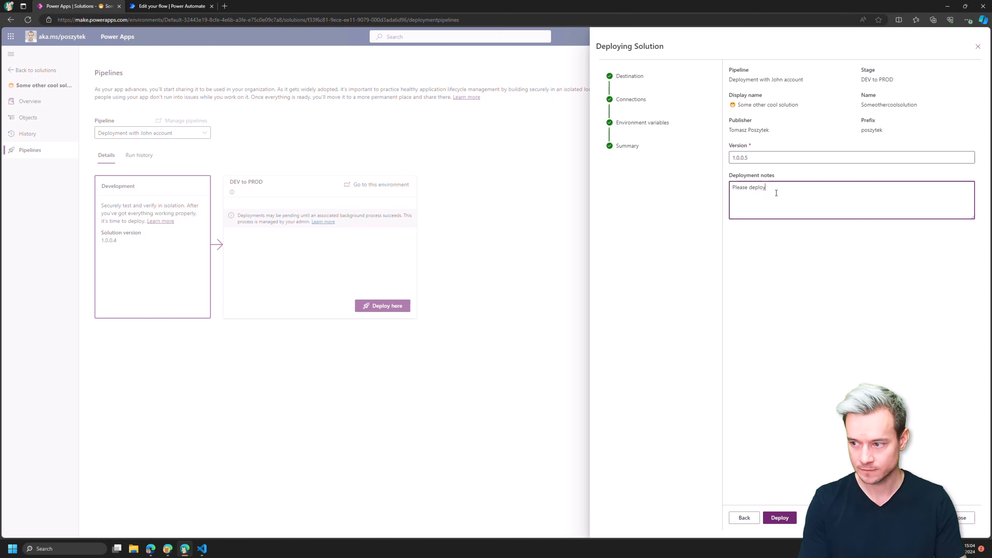
type("t. Bus")
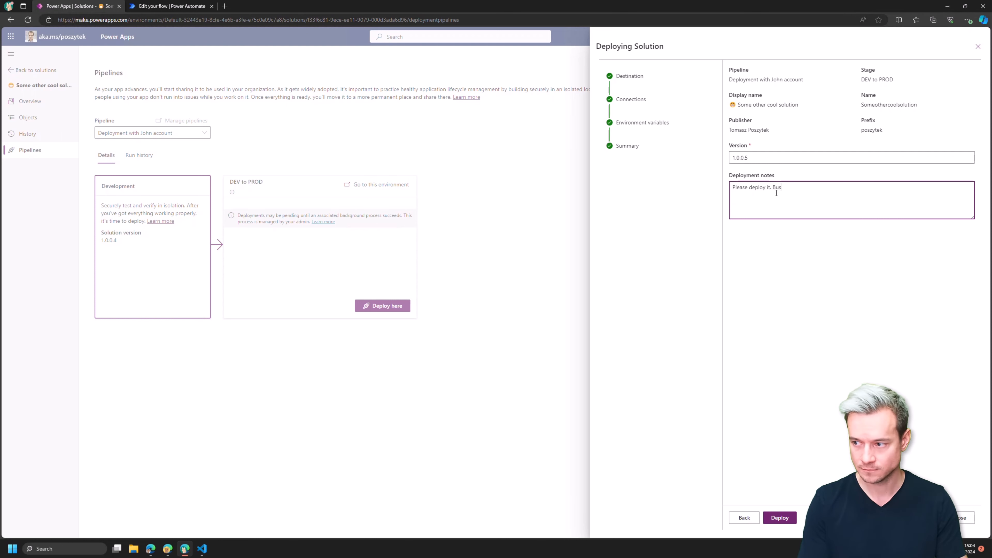
type("iness needs it v")
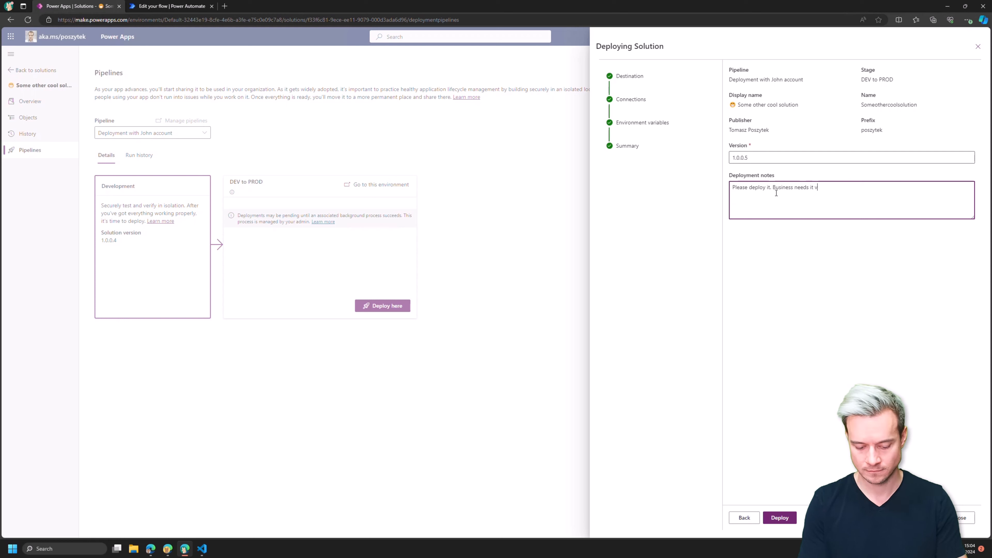
type("ery muc")
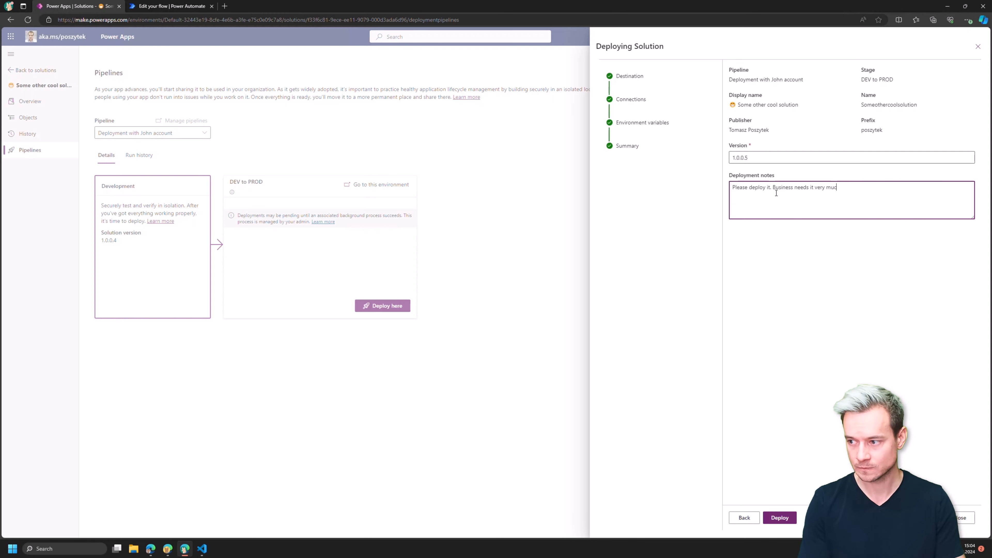
type("h!")
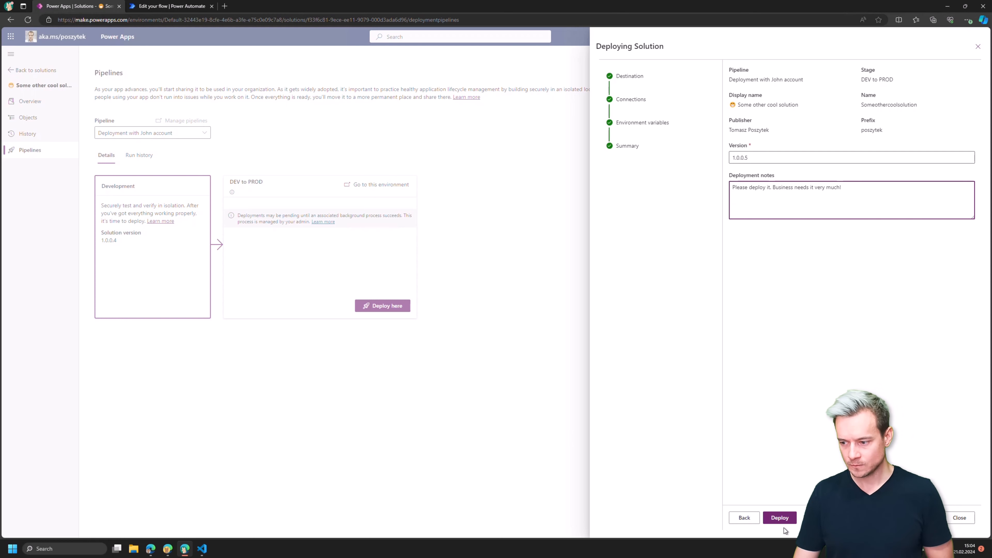
left_click(783, 520)
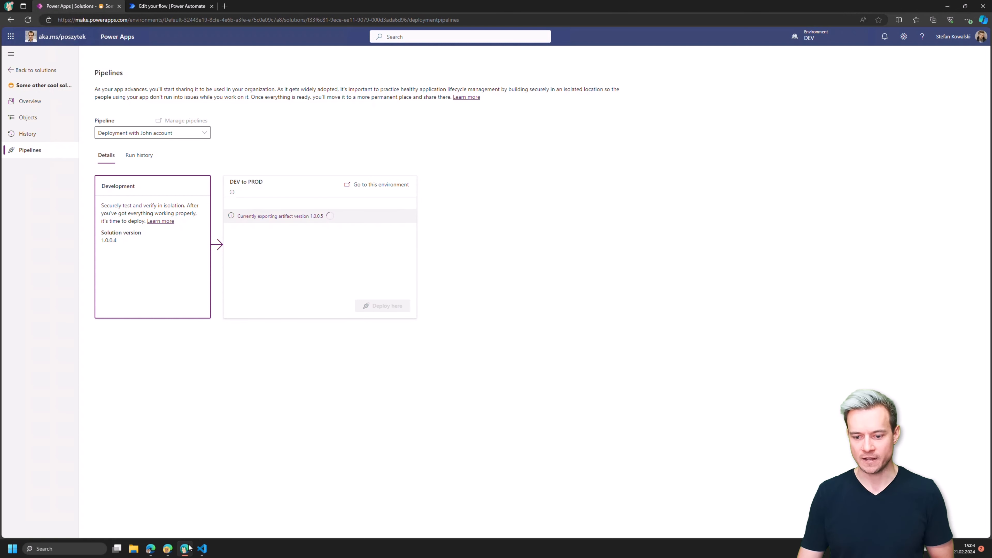
Switch back to the approval flow's details in Power Automate and refresh its run history.
left_click(172, 504)
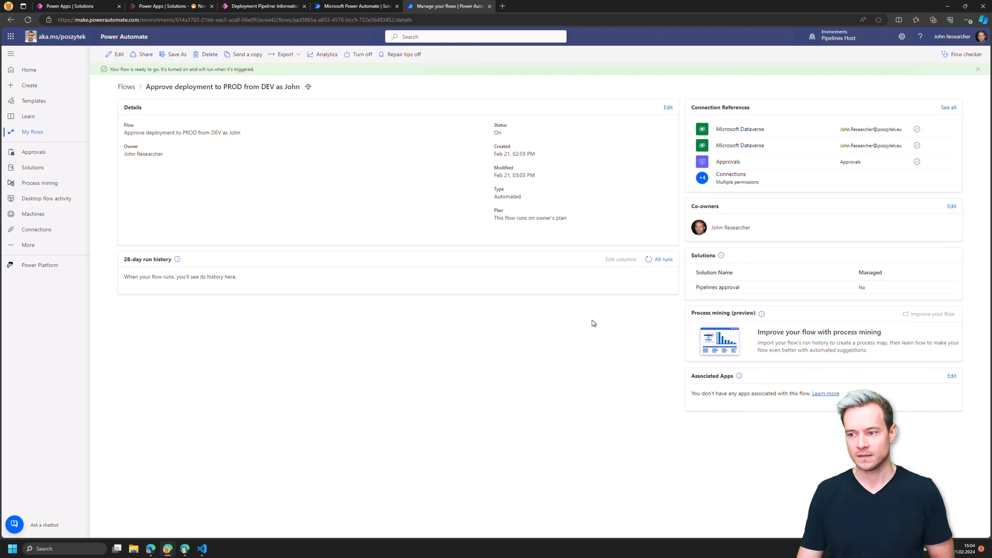
left_click(649, 260)
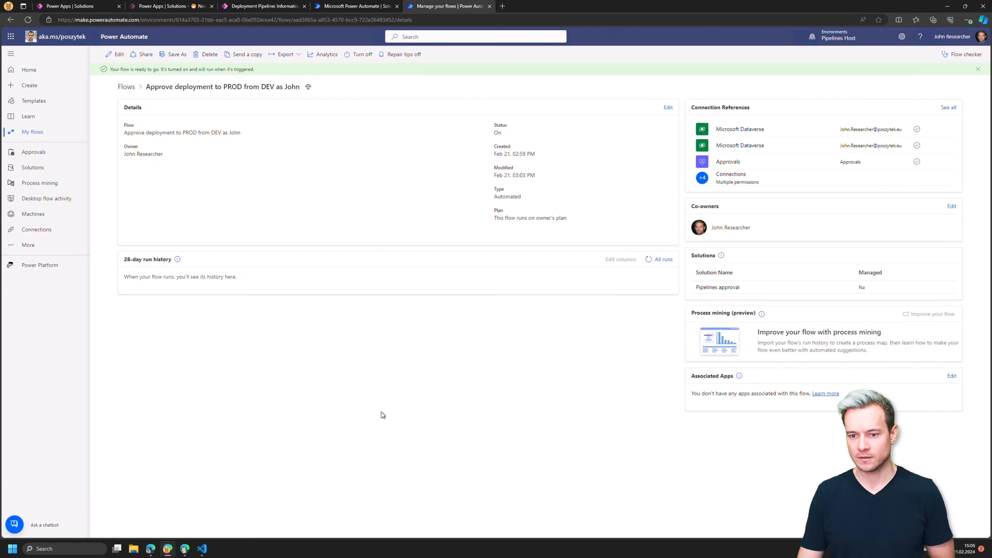
Check the DEV to PROD deployment's status in the maker's Power Apps window, and return to the approval flow's run history.
left_click(186, 504)
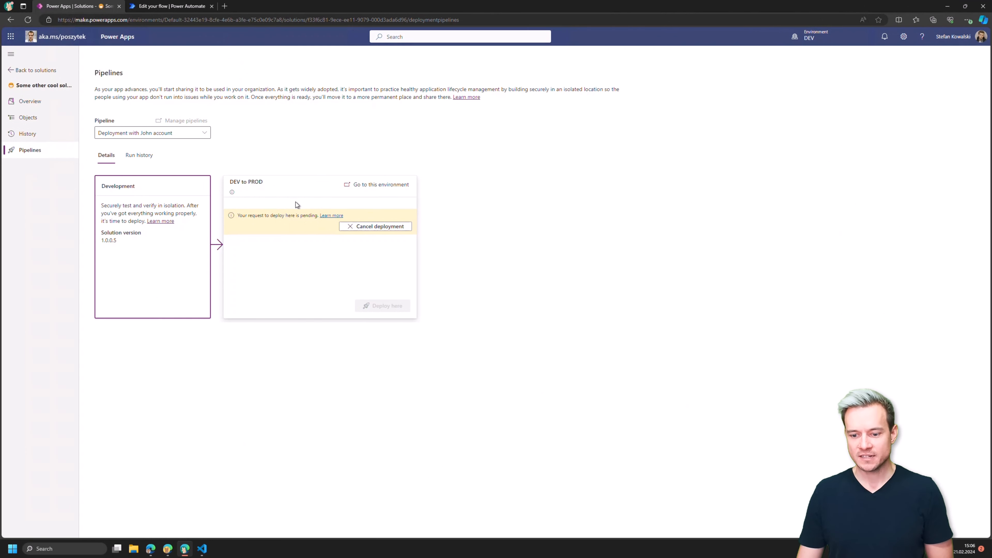
left_click(168, 549)
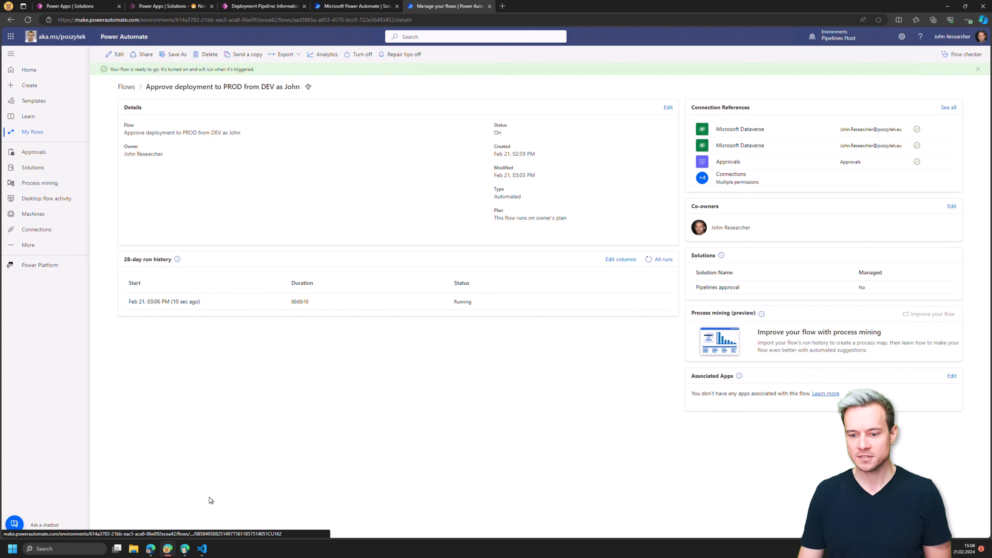
Switch to Teams Approvals in the approver's window, review the newest DEV to PROD deployment request and approve it.
key("alt+Tab")
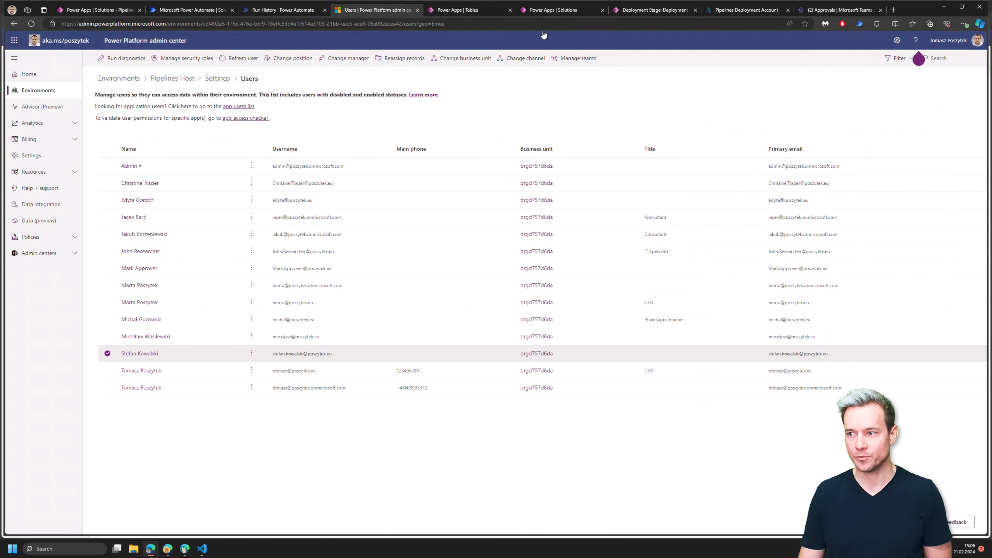
left_click(819, 12)
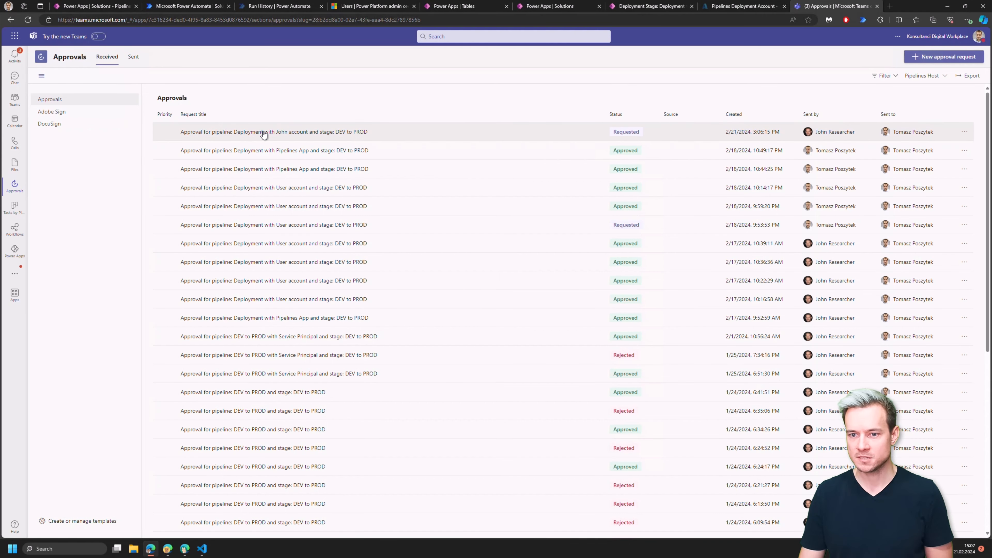
left_click(264, 135)
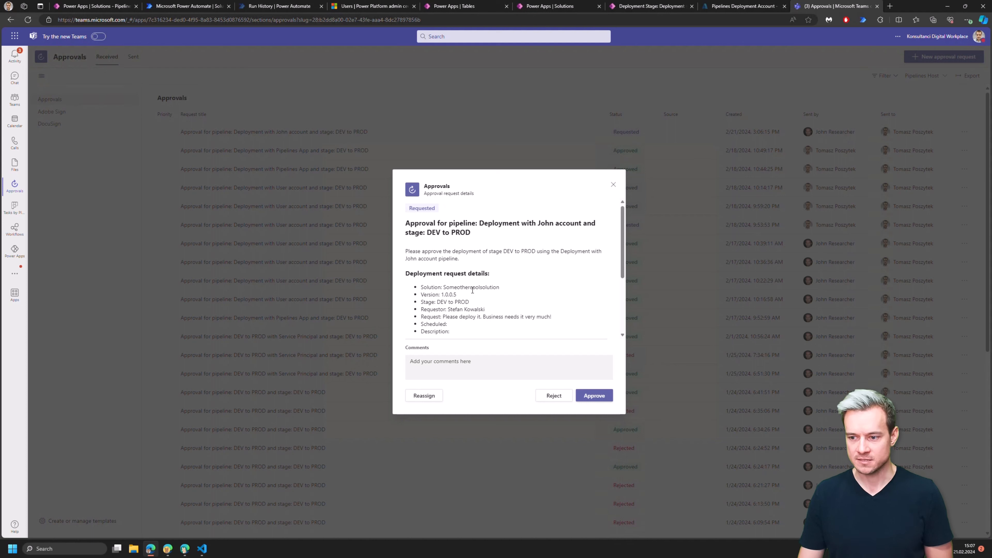
left_click_drag(457, 287, 543, 317)
left_click(451, 318)
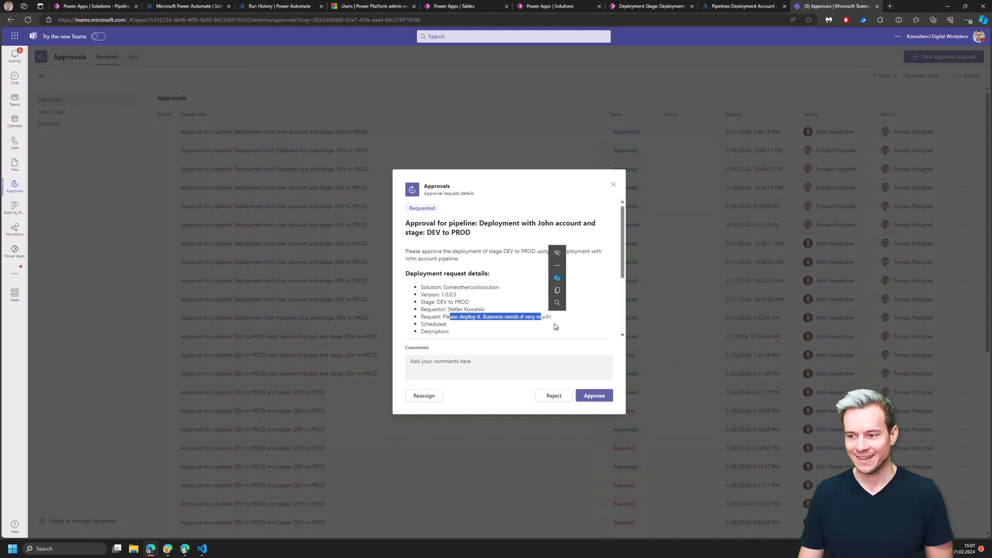
left_click(594, 396)
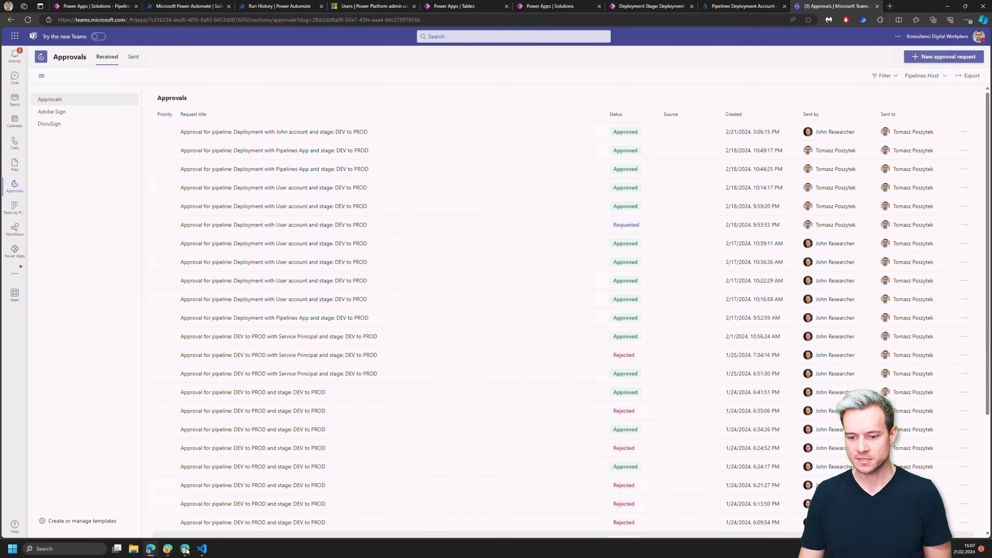
Switch to the maker's Power Apps window and examine the error details of the version 1.0.0.5 deployment to PROD.
mouse_move(184, 553)
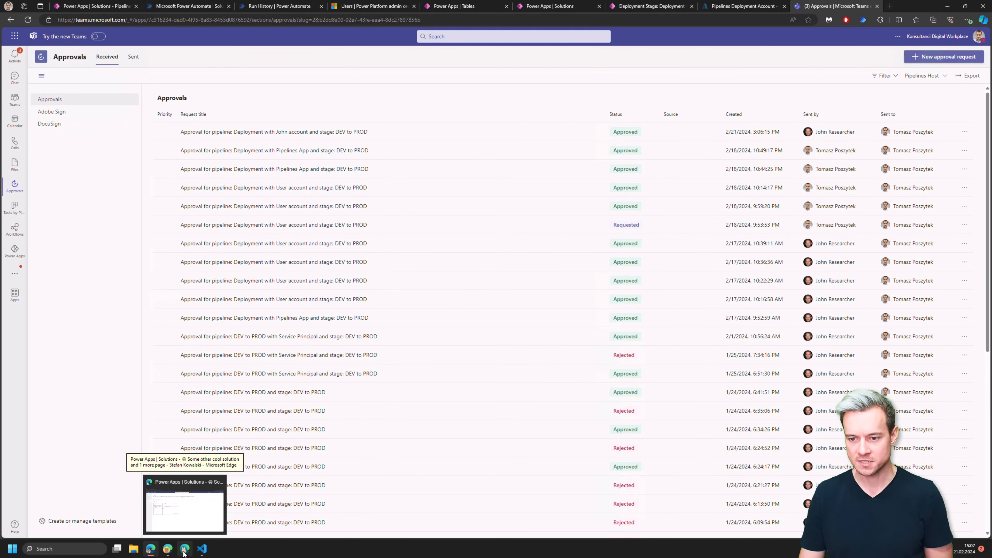
left_click(184, 551)
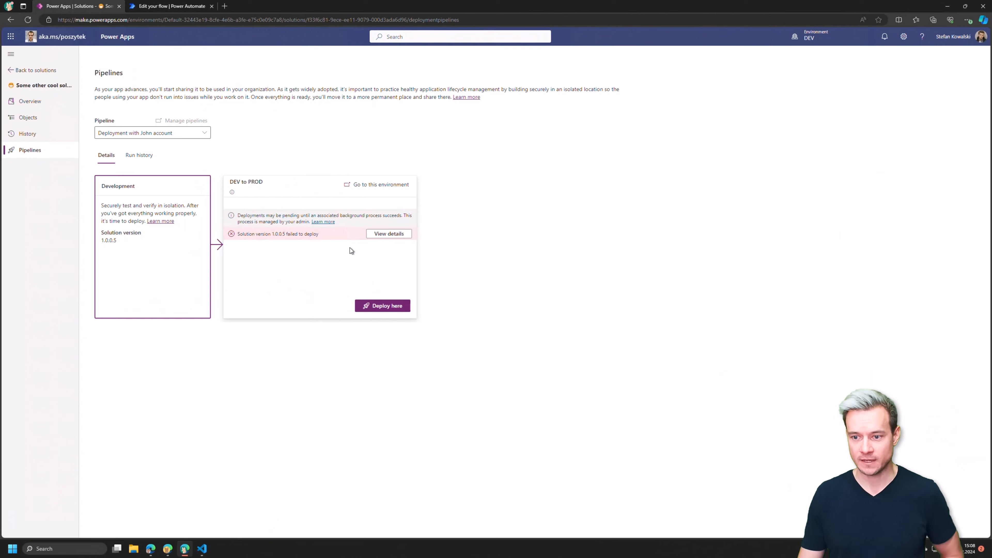
left_click(386, 235)
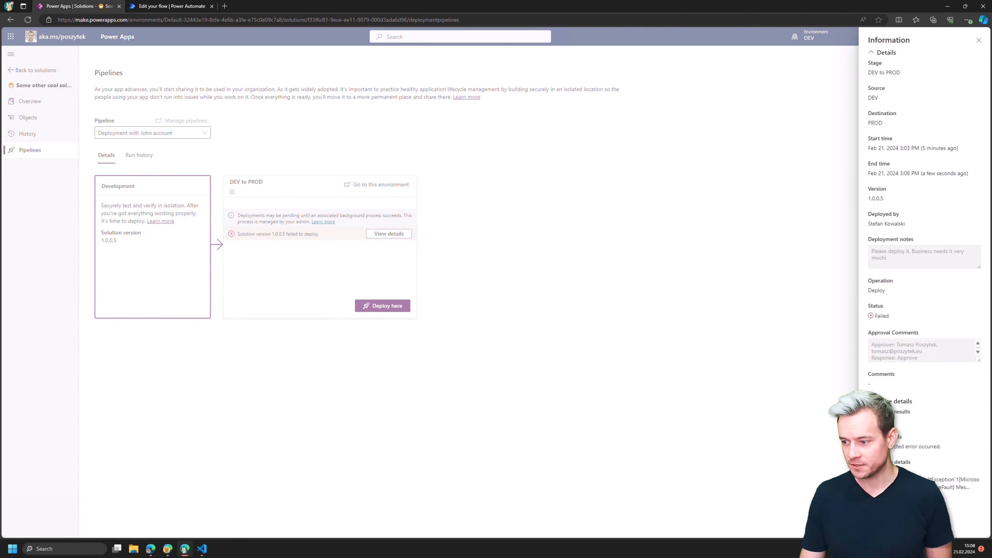
scroll(894, 426, "down", 20)
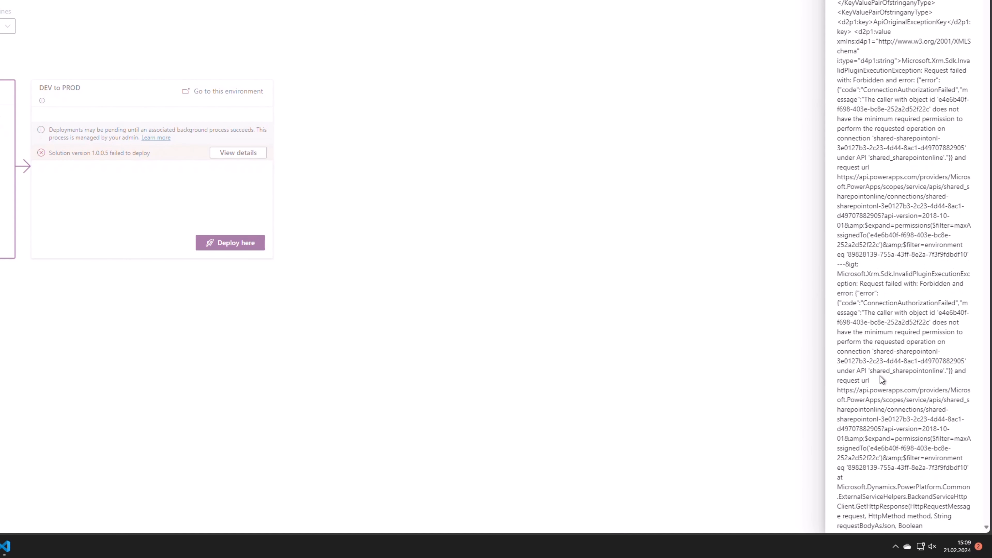
scroll(881, 376, "down", 5)
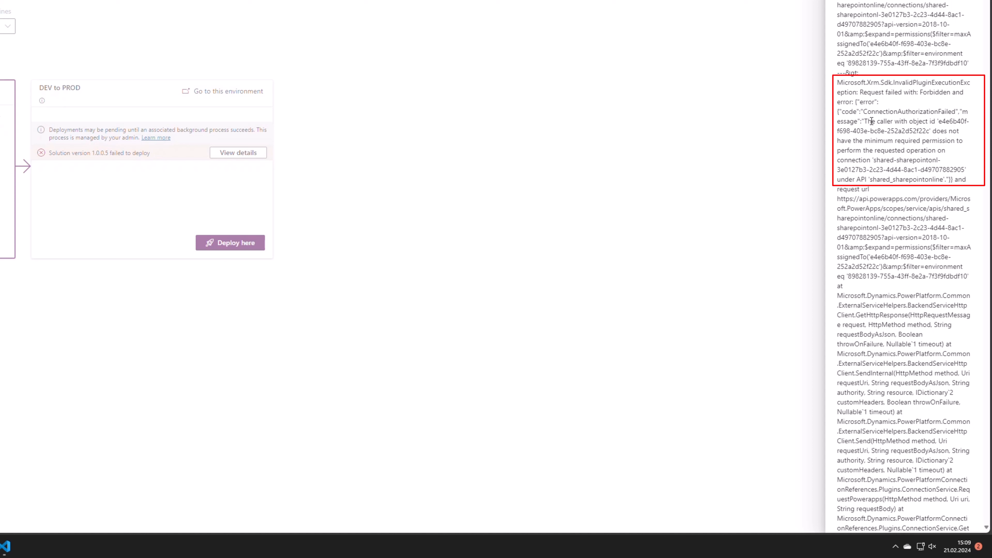
left_click_drag(867, 122, 947, 180)
left_click(865, 112)
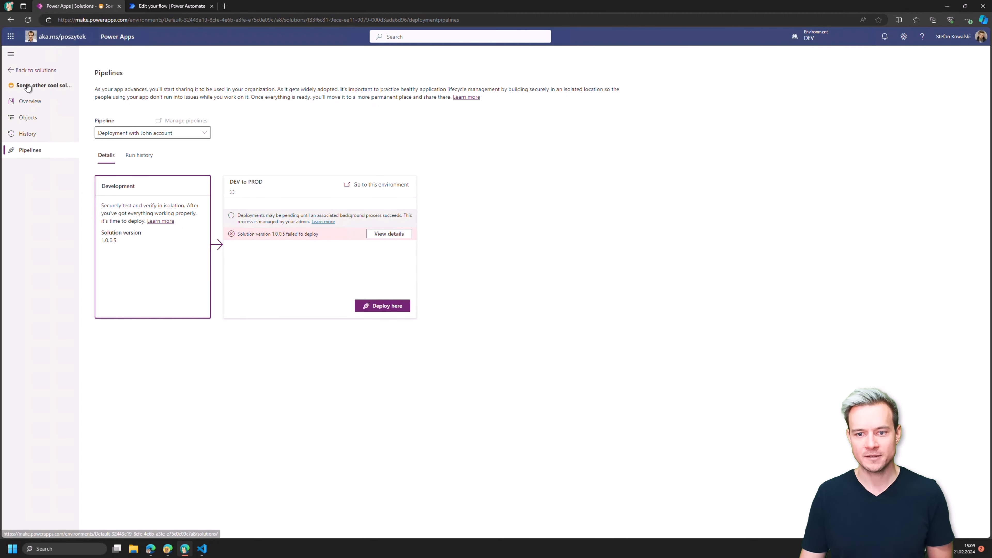
Show the objects of Some other cool solution and open soco_Test flow for editing in a new tab.
left_click(30, 119)
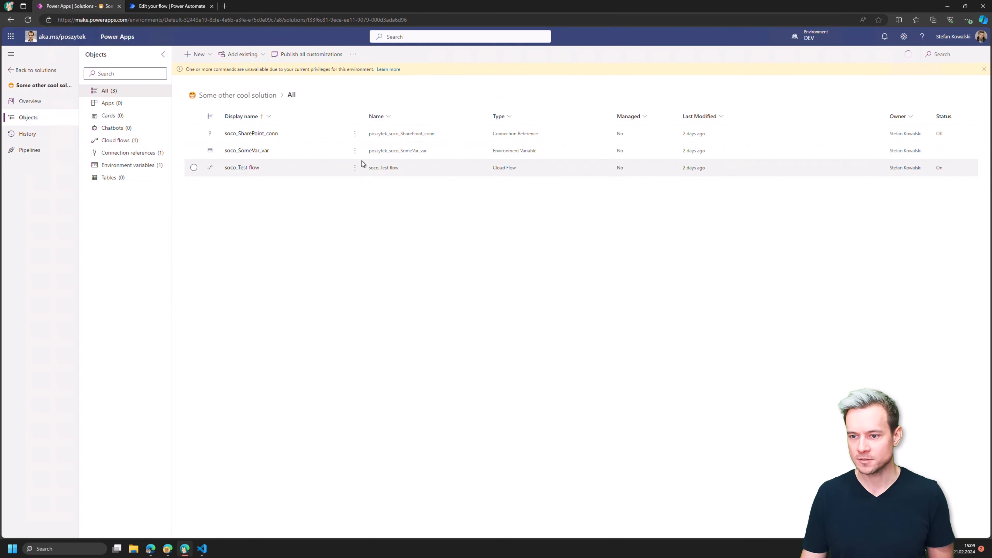
left_click(355, 173)
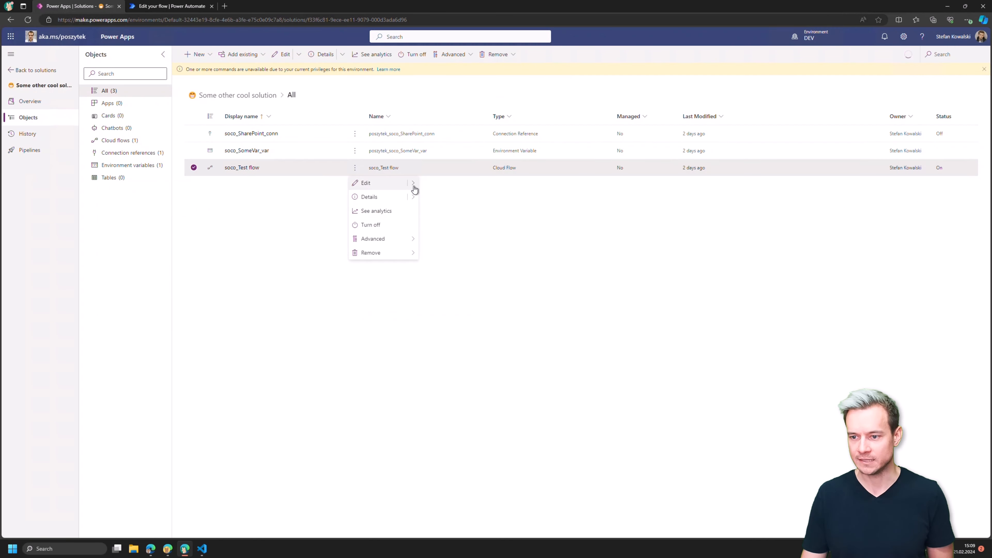
mouse_move(413, 183)
left_click(445, 196)
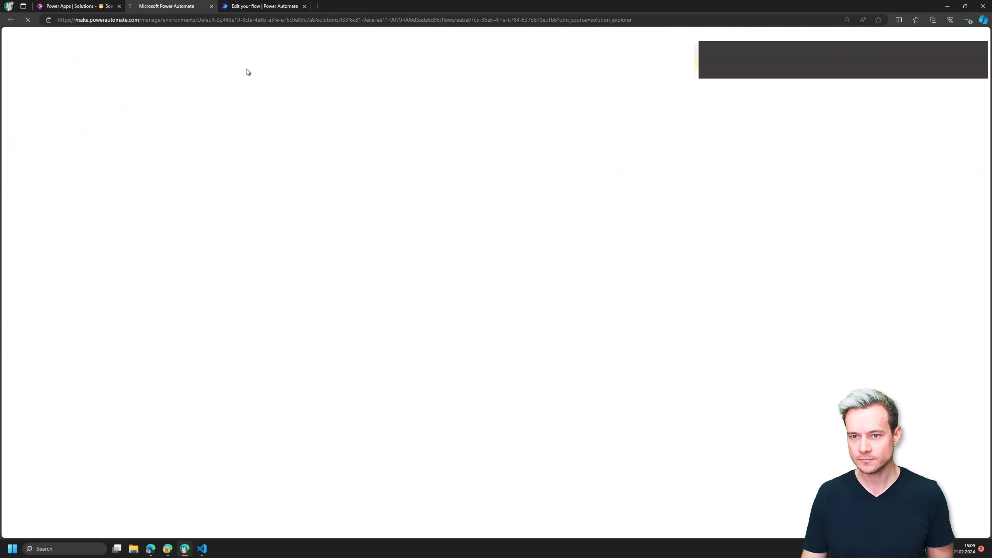
Return to the solution's objects and remove the soco_SharePoint_conn connection reference from this solution.
left_click(74, 6)
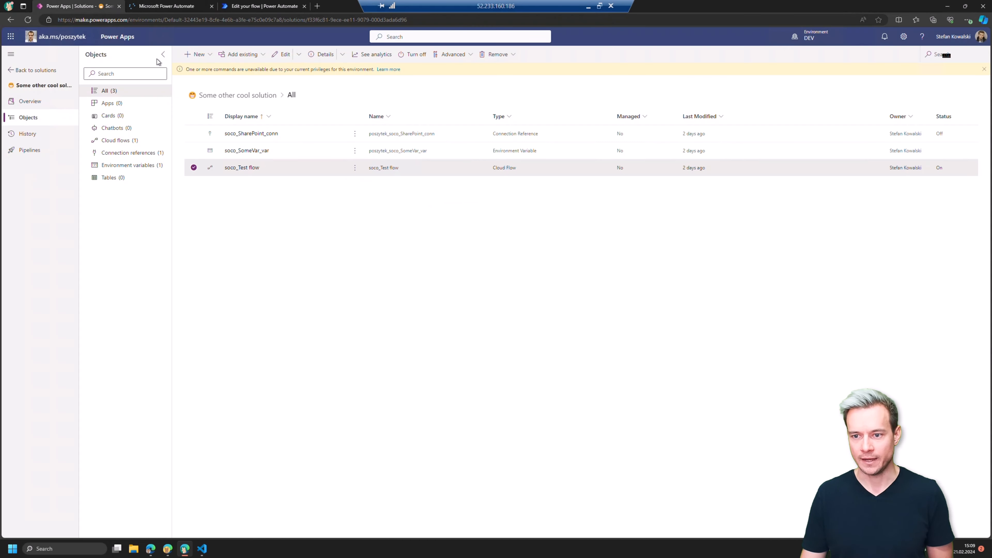
left_click(355, 134)
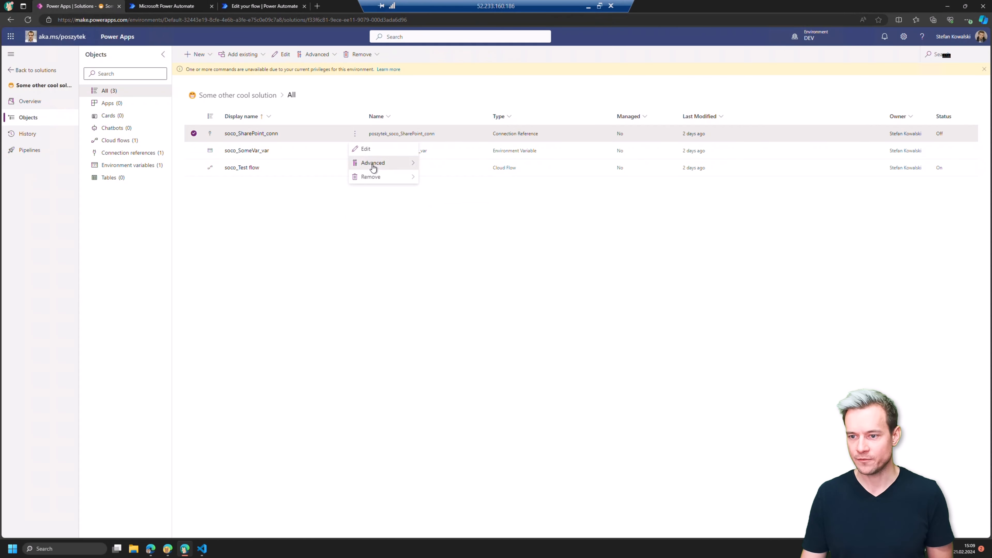
mouse_move(374, 177)
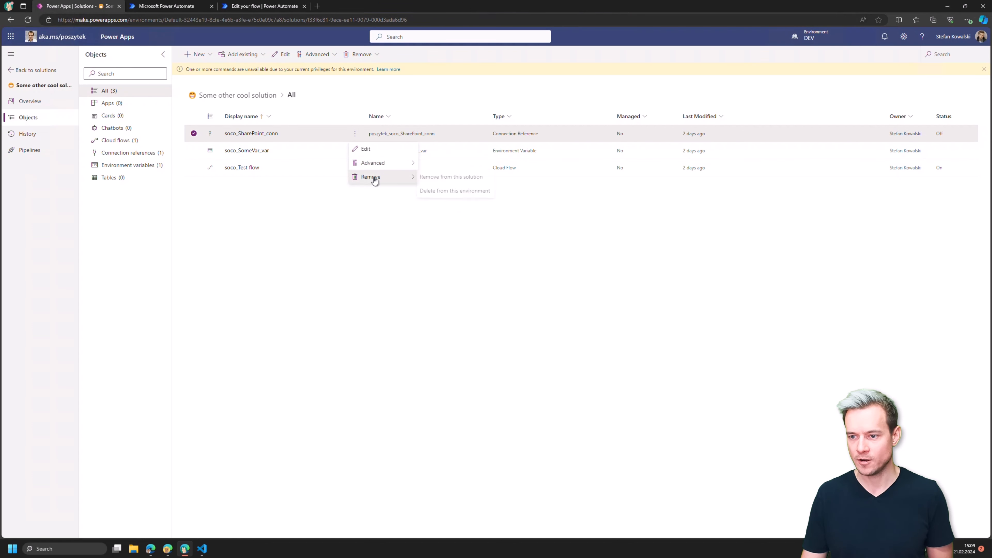
left_click(452, 177)
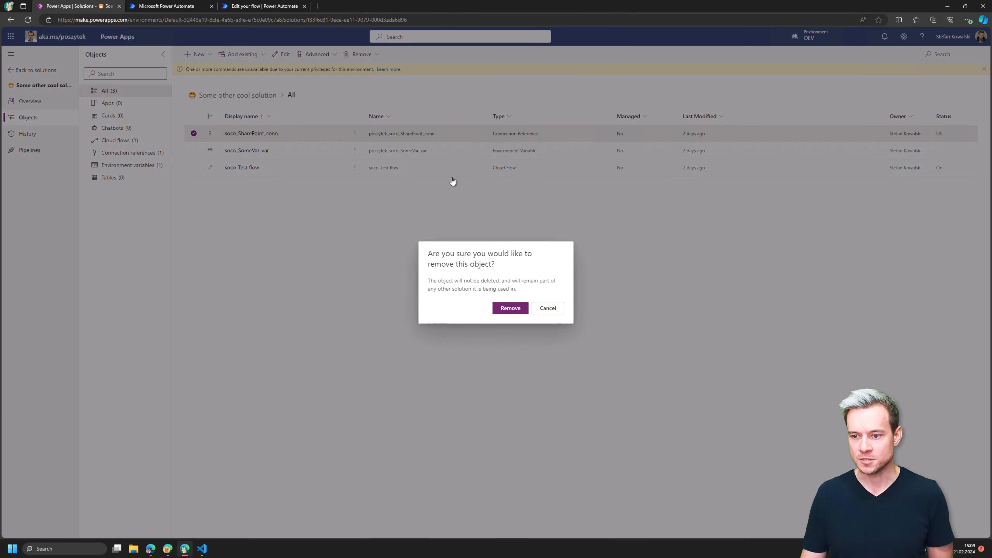
left_click(513, 313)
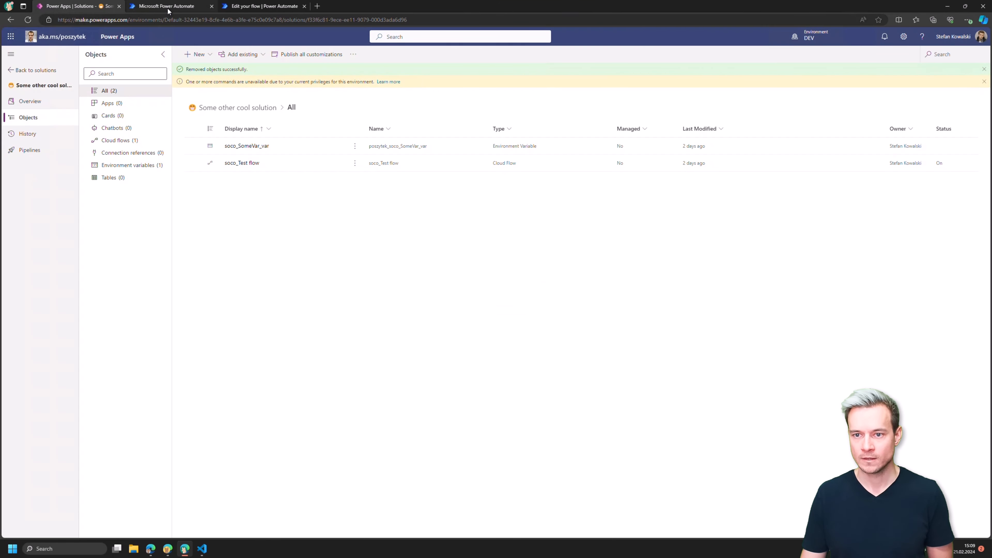
Delete the Get all lists and libraries action from soco_Test flow, save the flow and close its editor.
left_click(168, 8)
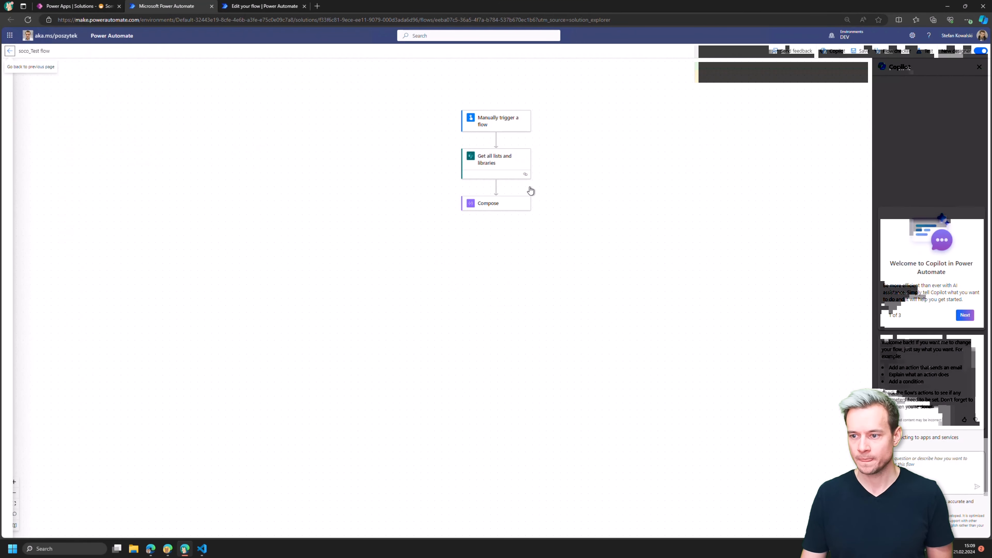
right_click(512, 171)
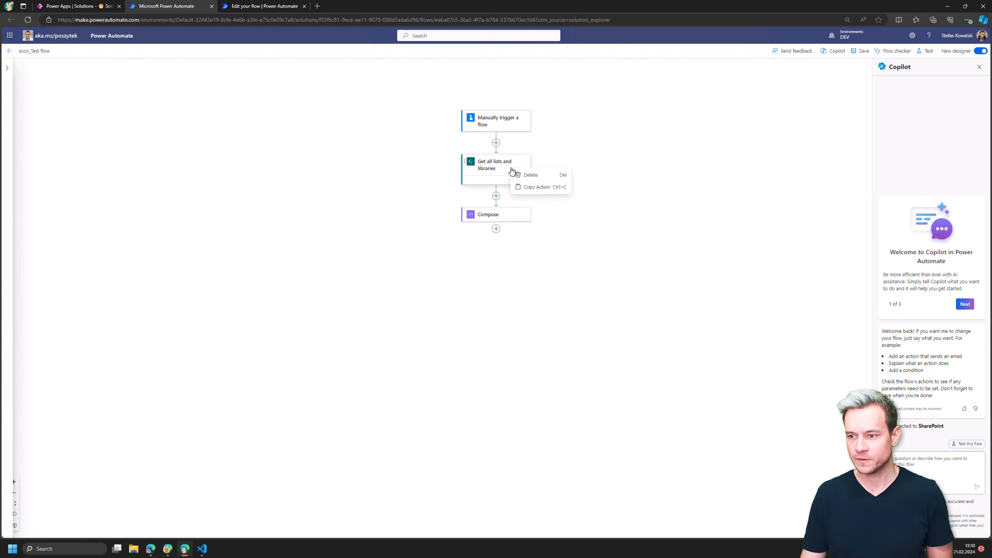
left_click(524, 178)
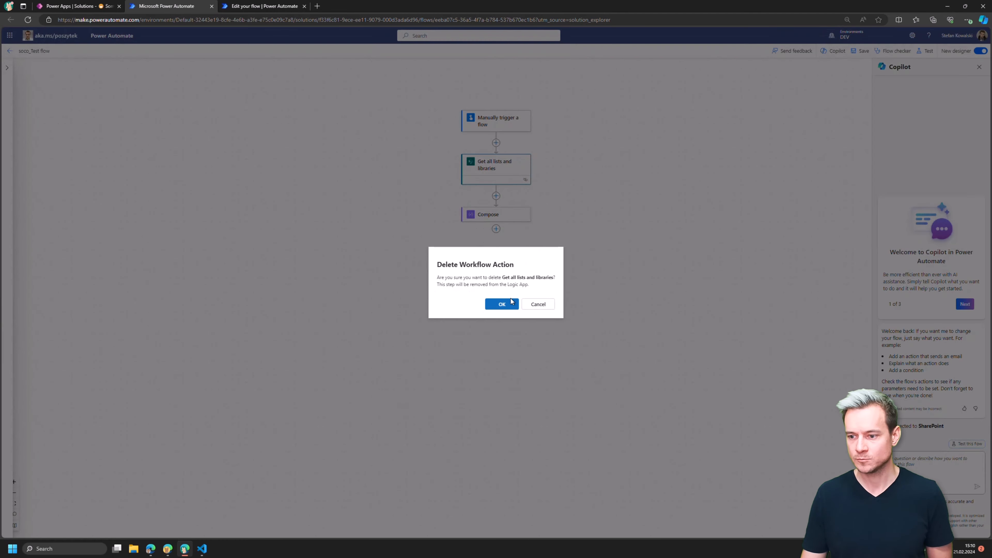
left_click(511, 301)
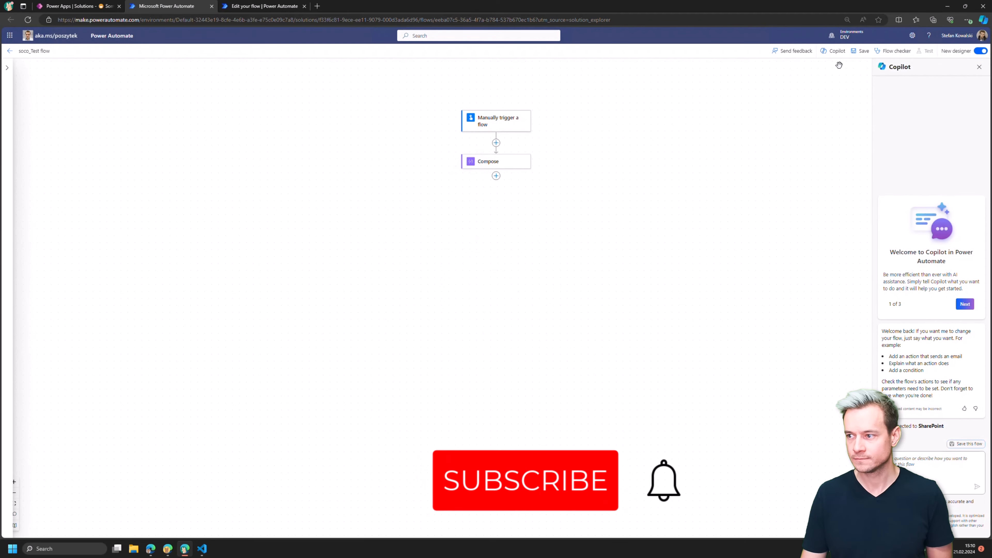
left_click(860, 51)
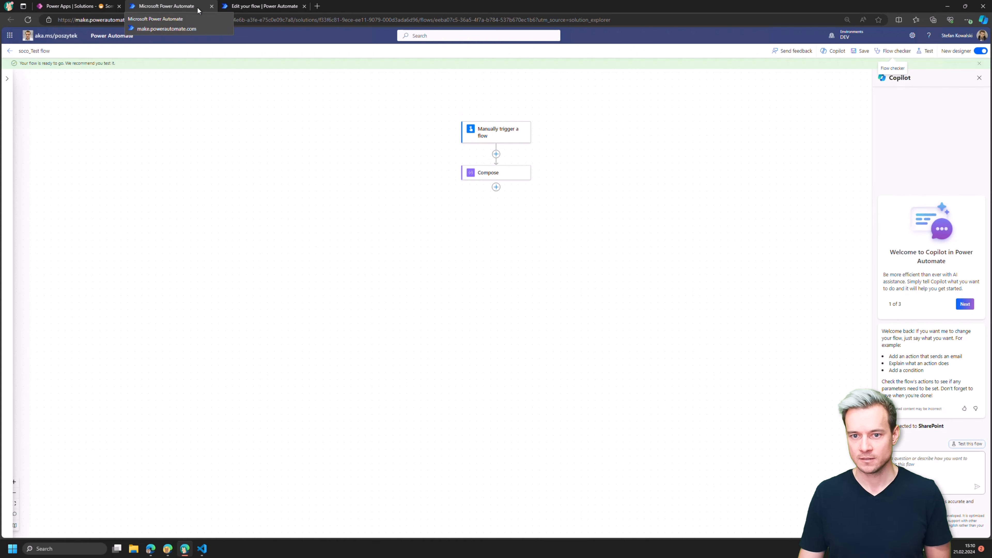
left_click(212, 6)
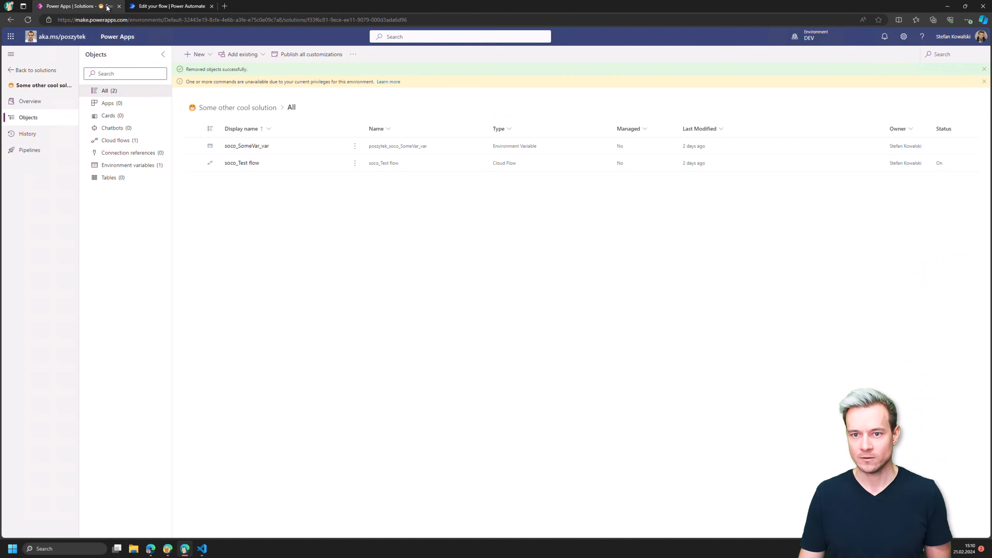
Start a new deployment of the solution to the DEV to PROD stage, dismiss the error messages and keep the schedule at Now.
left_click(32, 151)
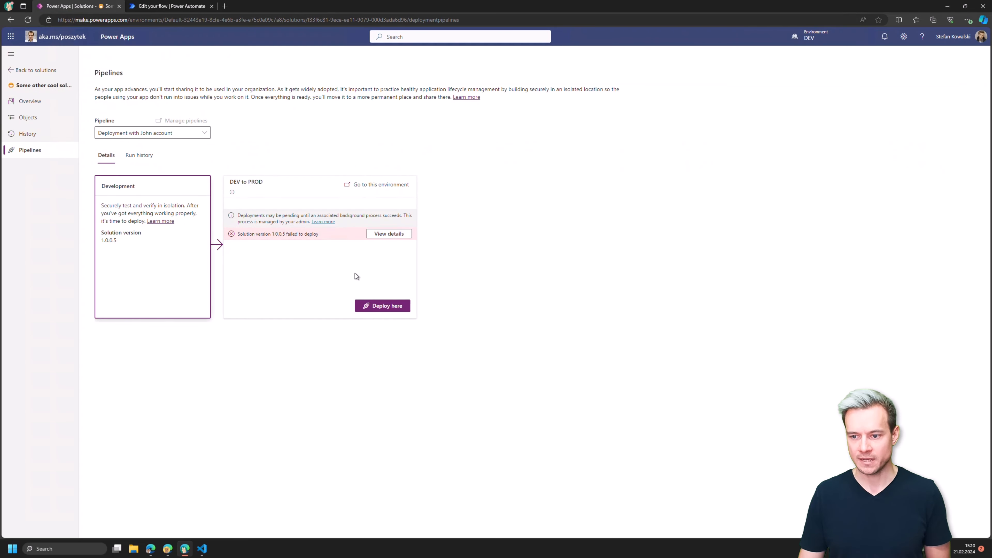
left_click(378, 305)
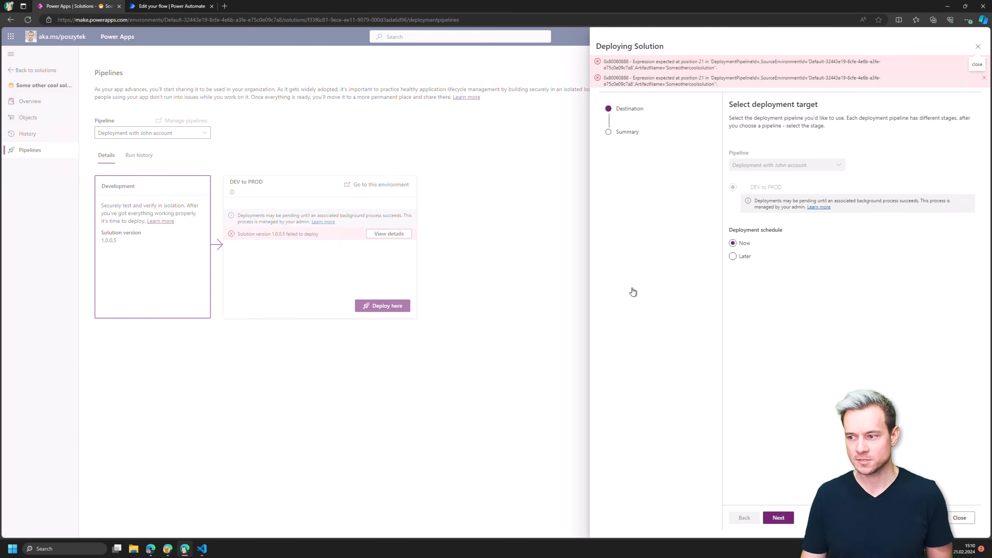
left_click(984, 77)
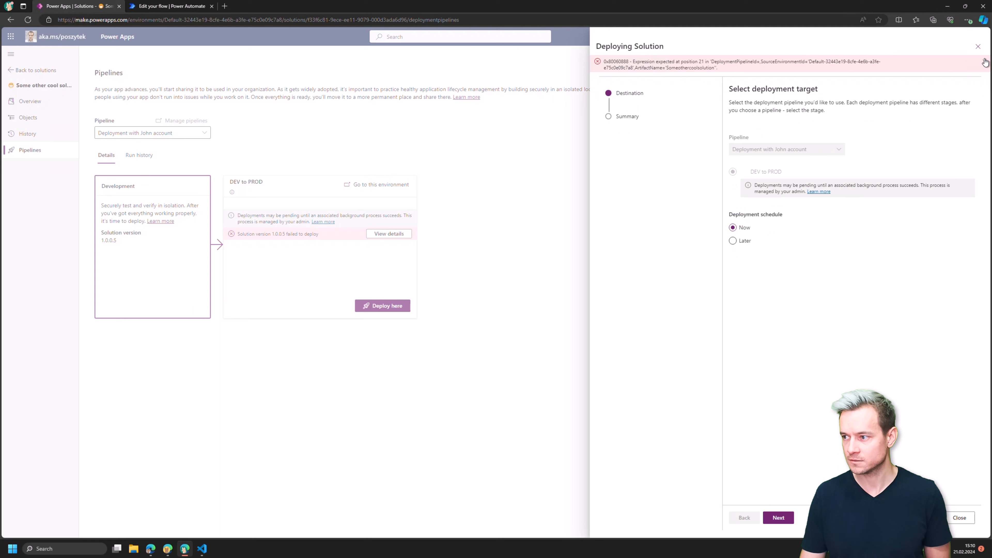
left_click(985, 62)
left_click(777, 518)
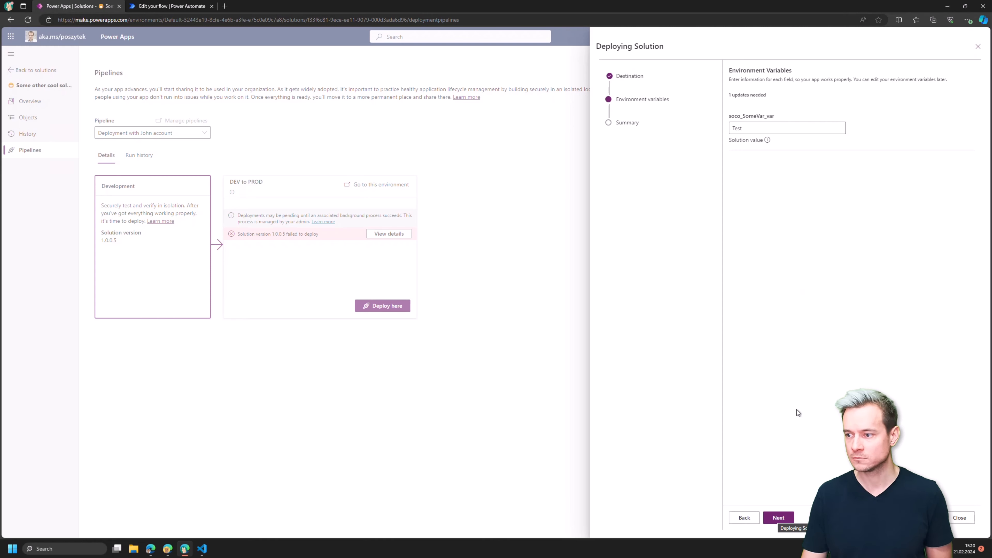
Set the soco_SomeVar_var environment variable to Prod and submit the solution for deployment.
left_click_drag(766, 129, 700, 131)
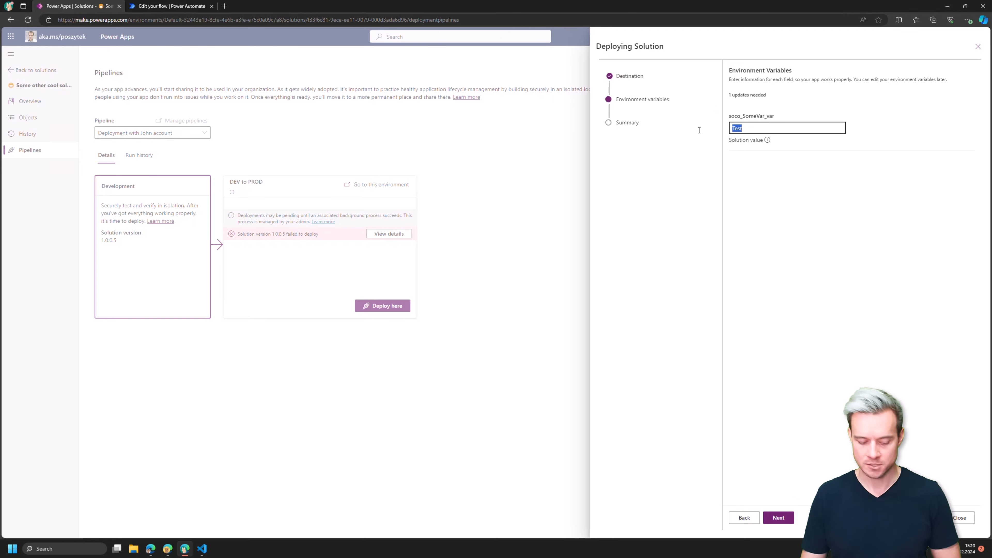
type("Prod")
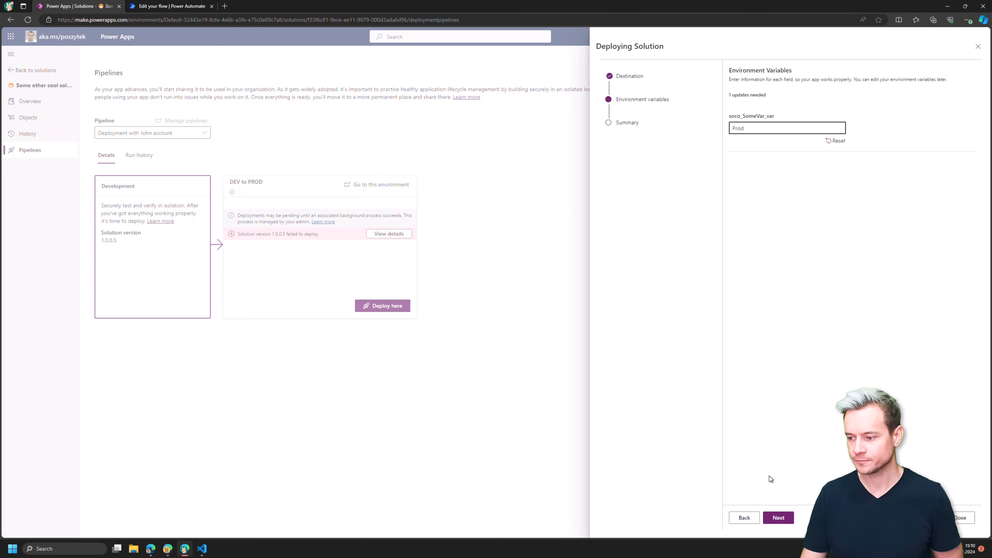
left_click(779, 518)
left_click(784, 523)
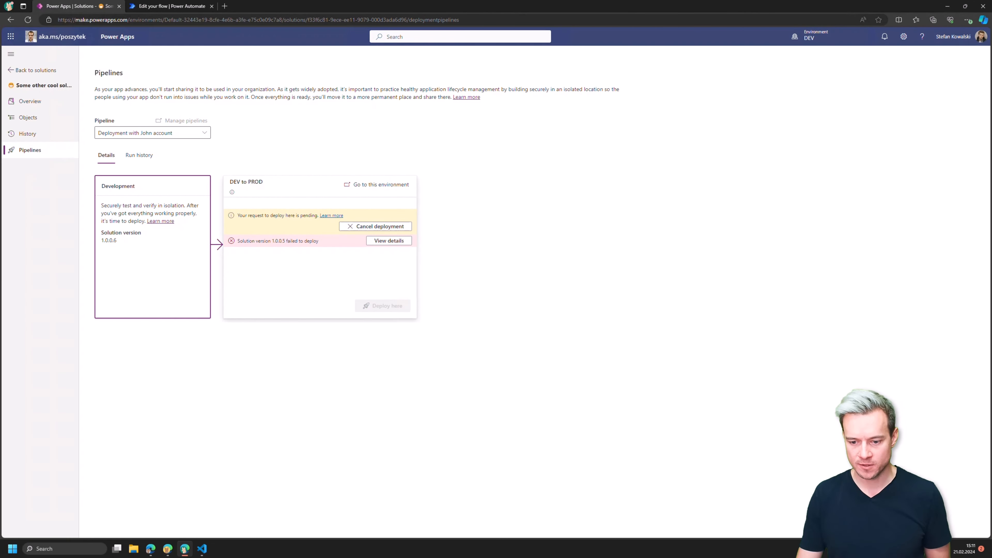
Switch to Teams and approve the request to deploy Someothercoolsolution version 1.0.0.6 to the DEV to PROD stage.
left_click(151, 548)
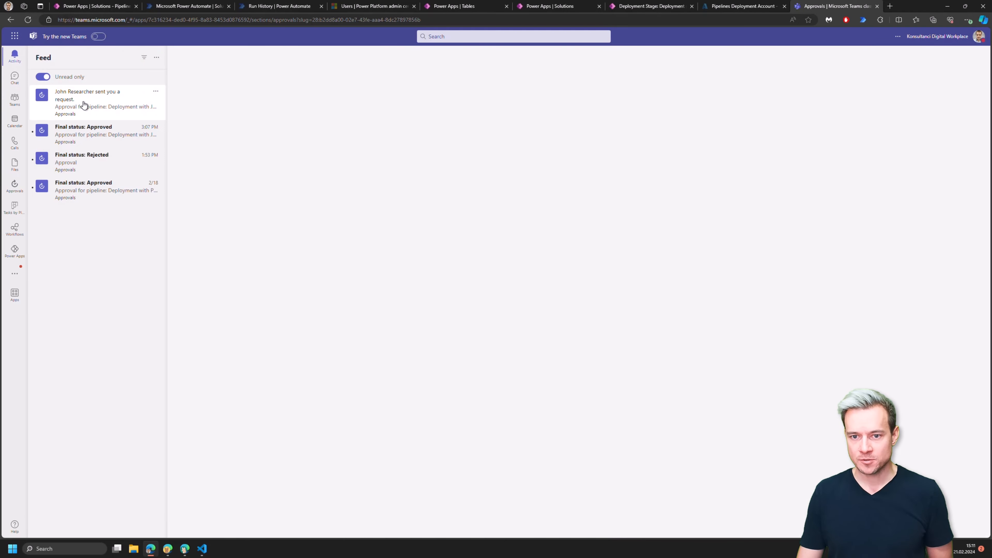
left_click(83, 105)
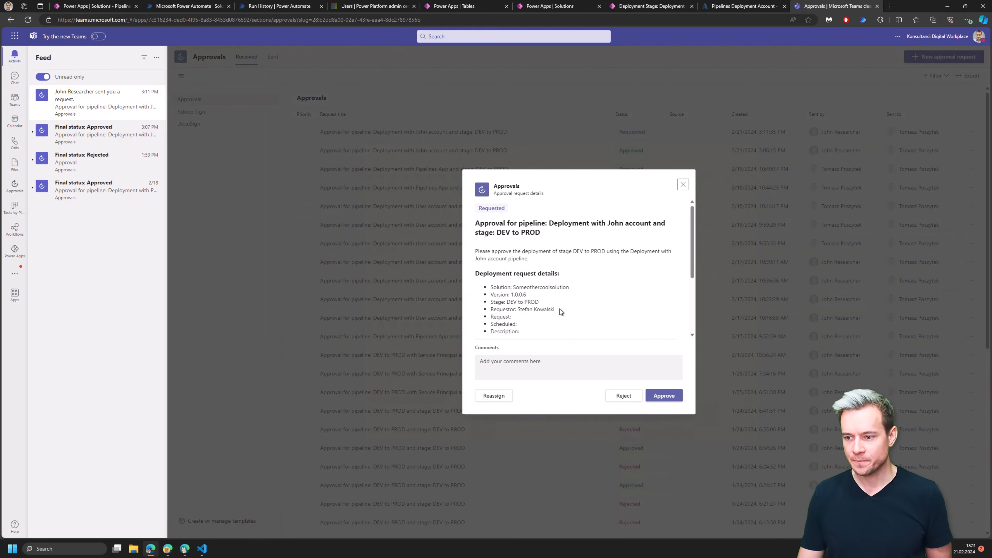
left_click(666, 396)
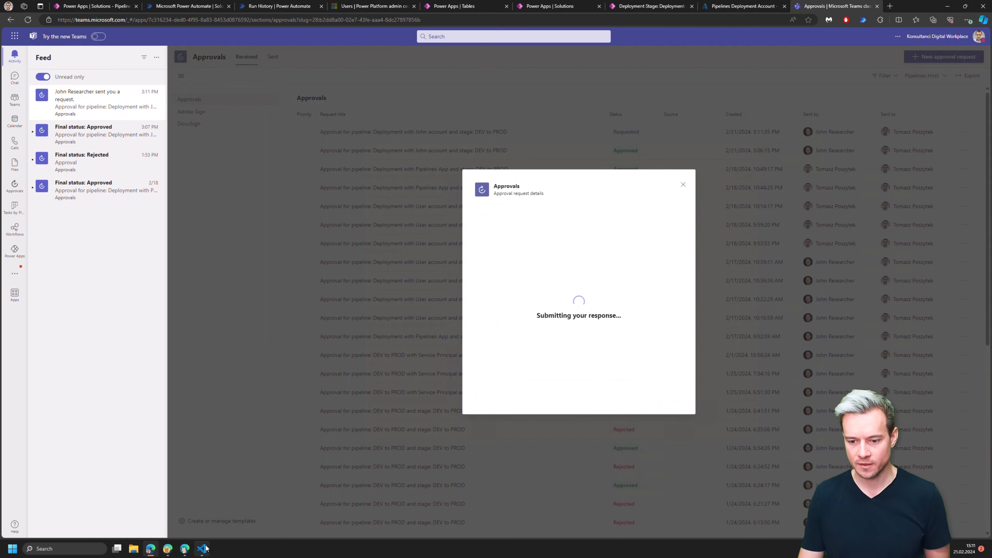
Return to the maker's Power Apps pipeline page and check the deployment's status and which environments the maker can access.
mouse_move(184, 552)
left_click(227, 506)
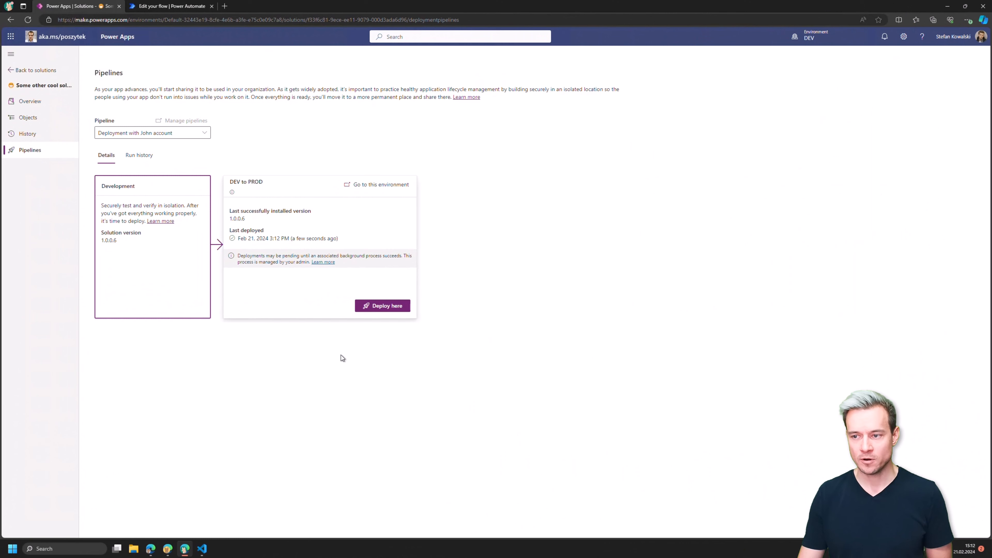
left_click(832, 41)
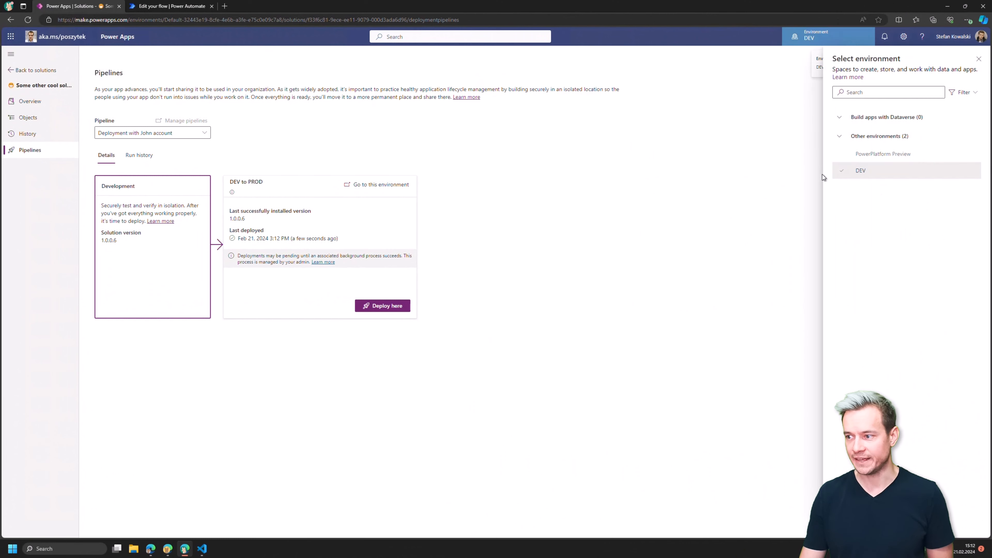
In the deployment account's Power Apps session, open the managed Some other cool solution in PROD and examine the owners of its objects.
left_click(167, 549)
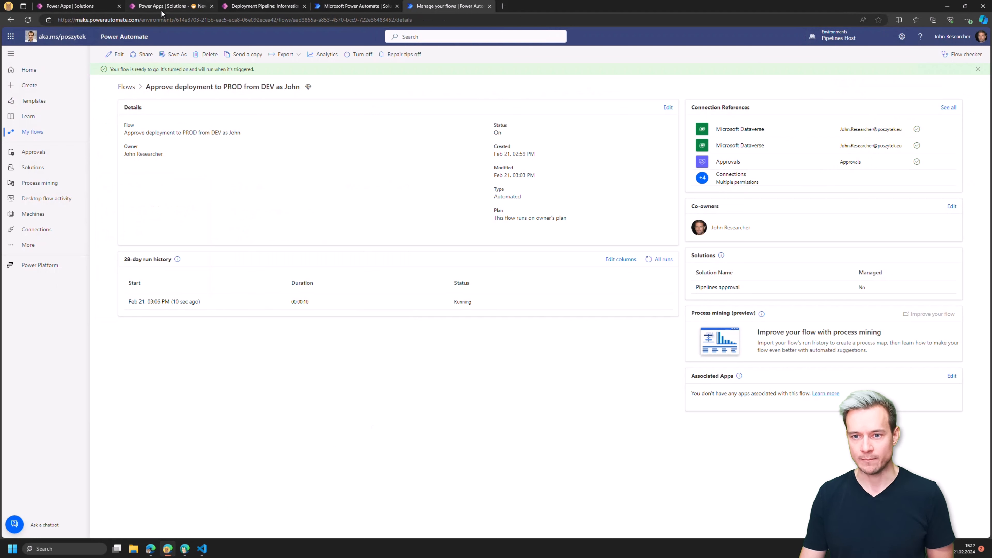
left_click(99, 9)
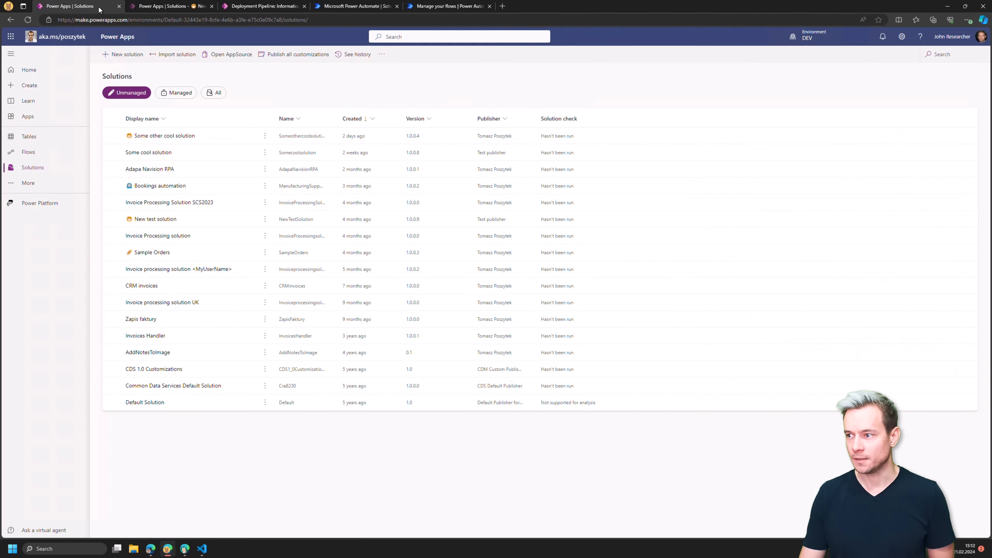
left_click(152, 8)
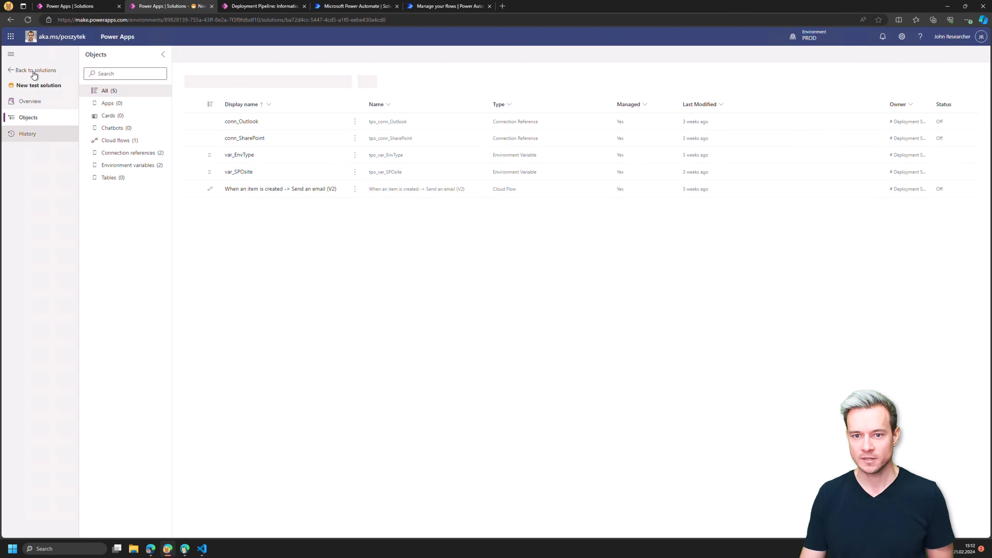
left_click(34, 70)
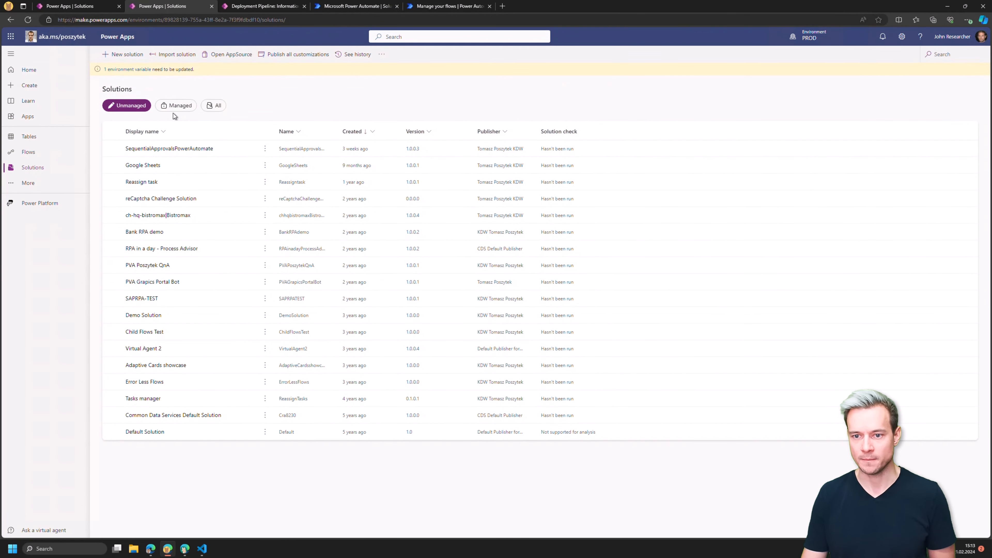
left_click(176, 107)
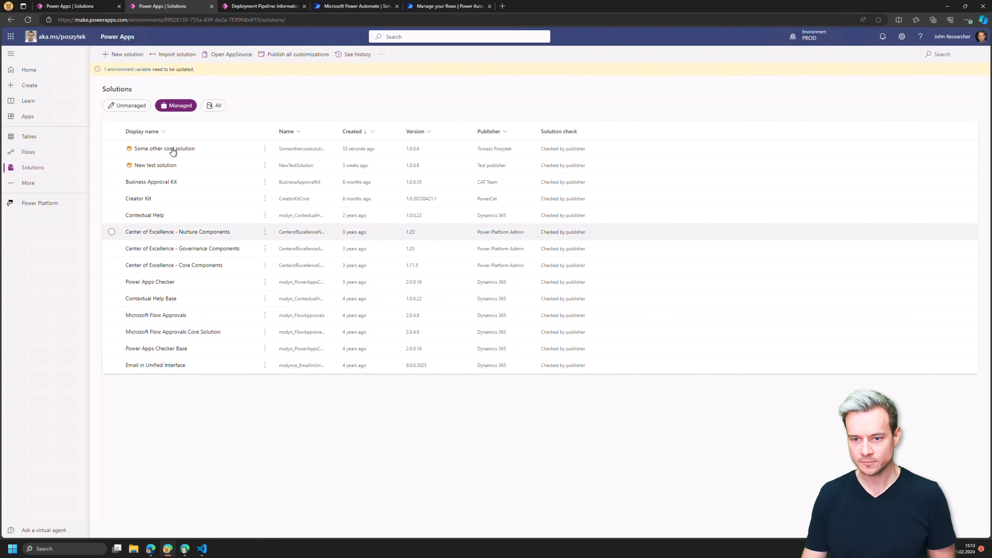
left_click(164, 151)
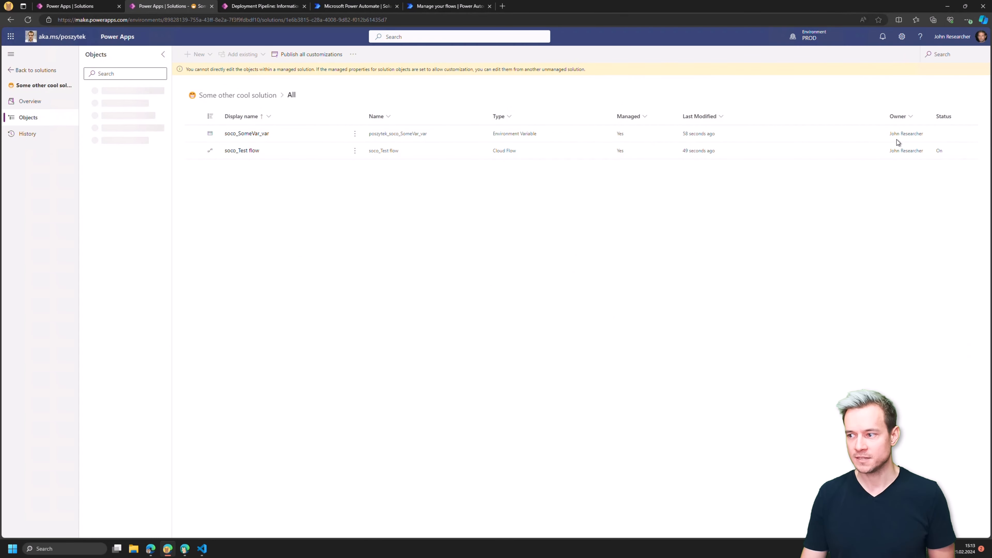
left_click_drag(880, 116, 785, 124)
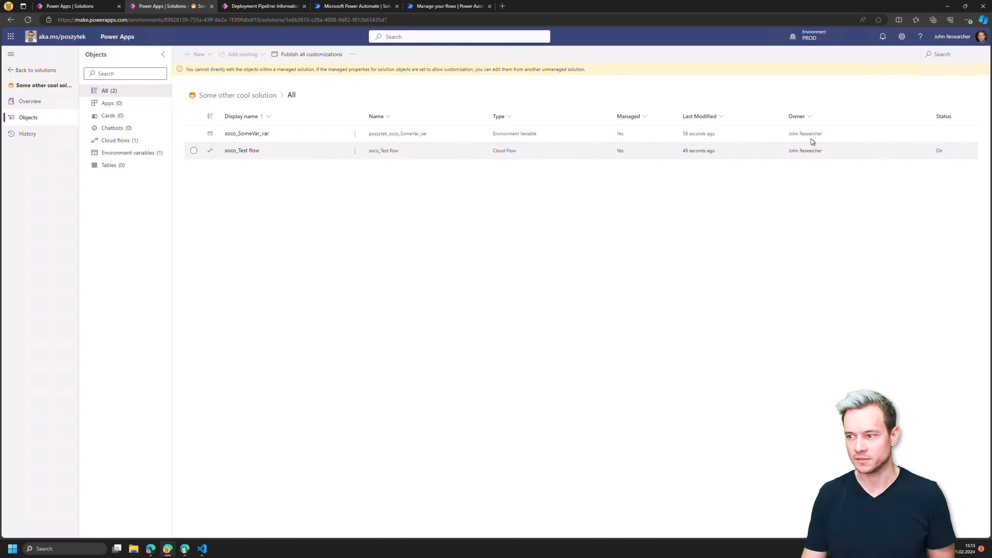